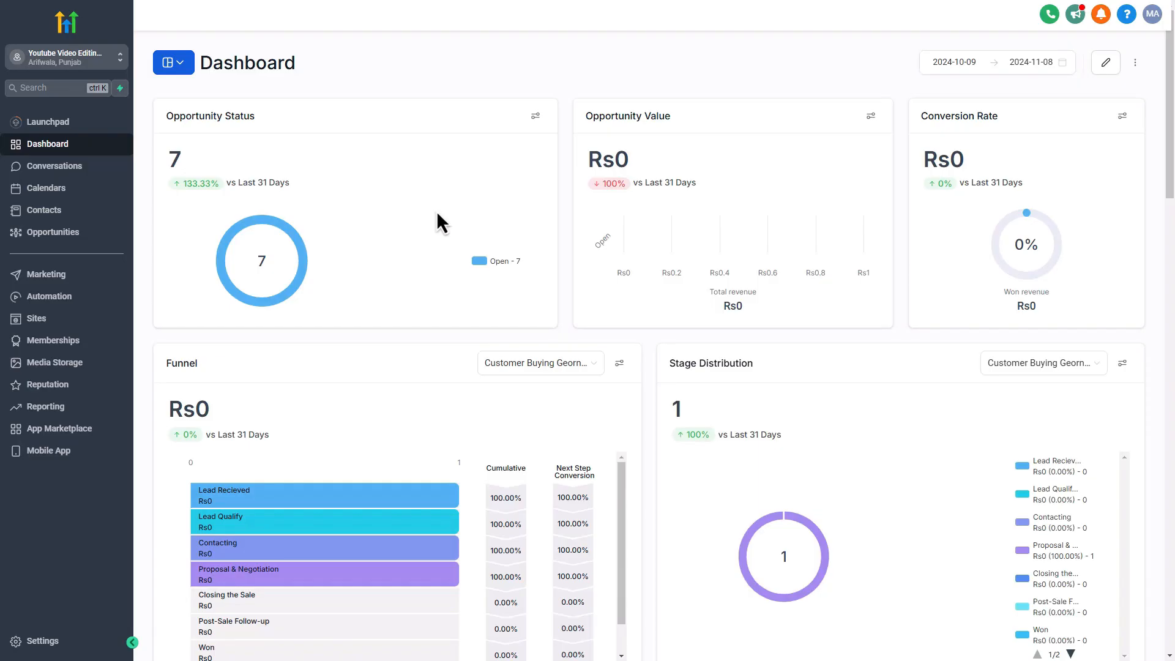
Create a new blank funnel named "Personal Coaching" under Sites
click(44, 319)
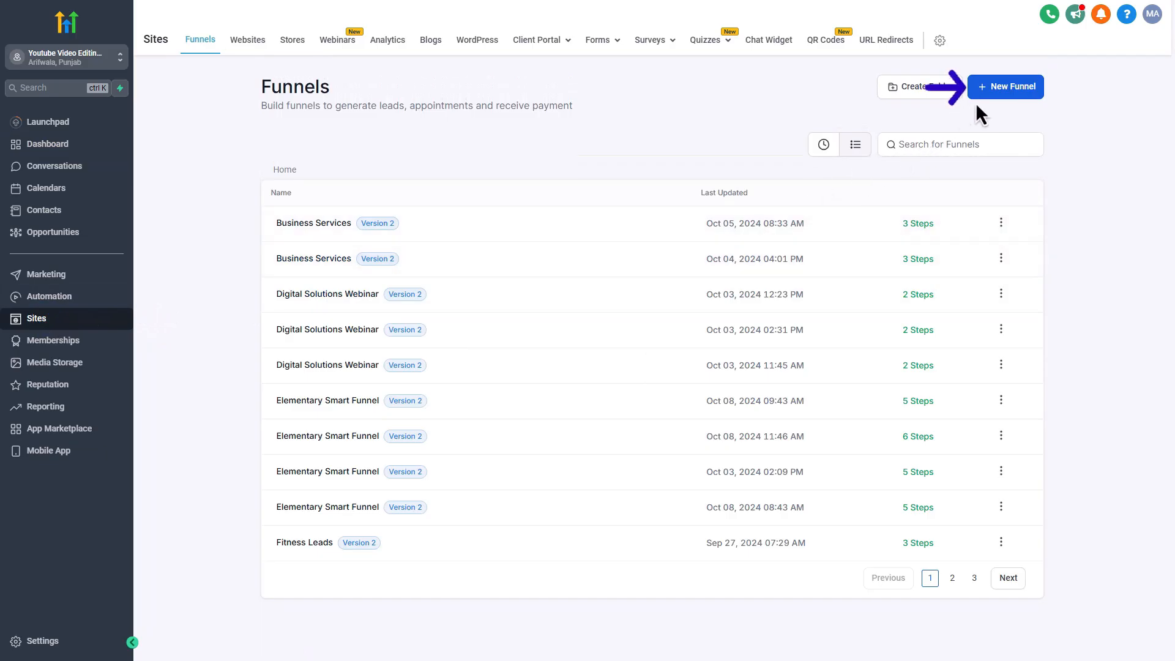
click(996, 90)
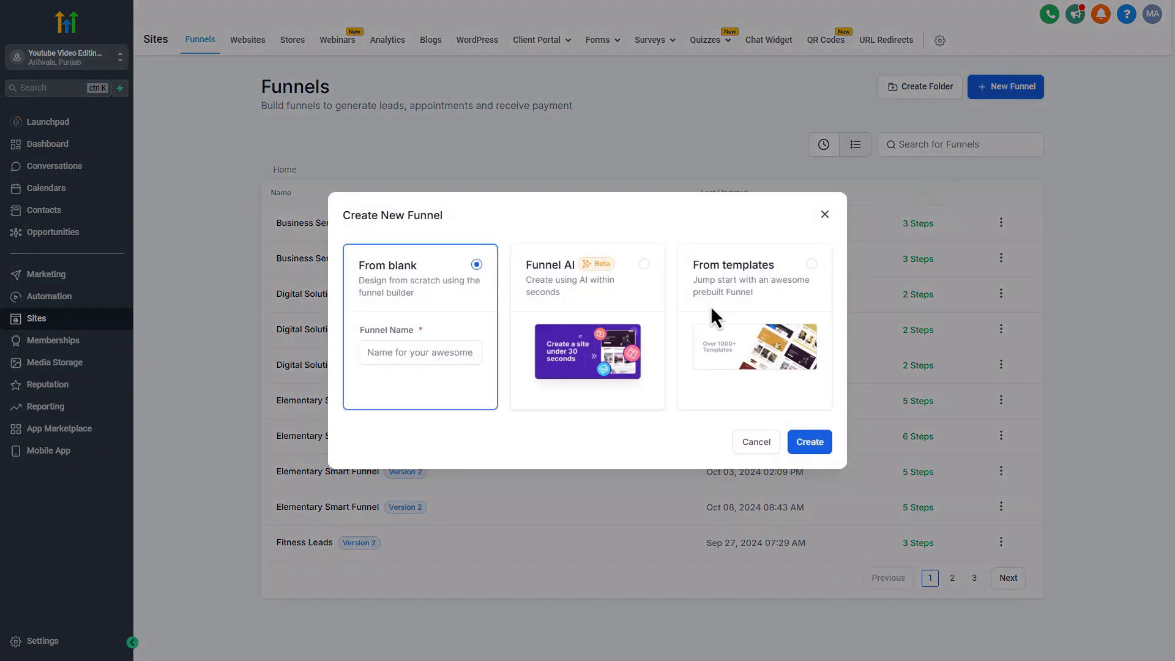
click(382, 354)
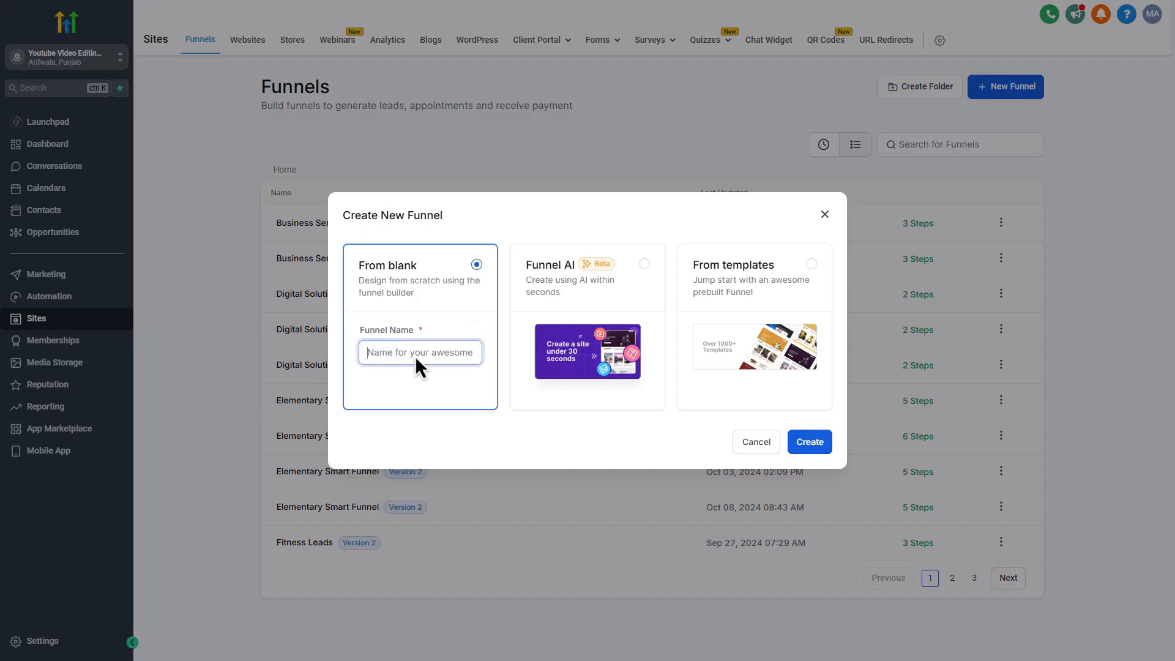
text(Personal Coaching)
click(813, 448)
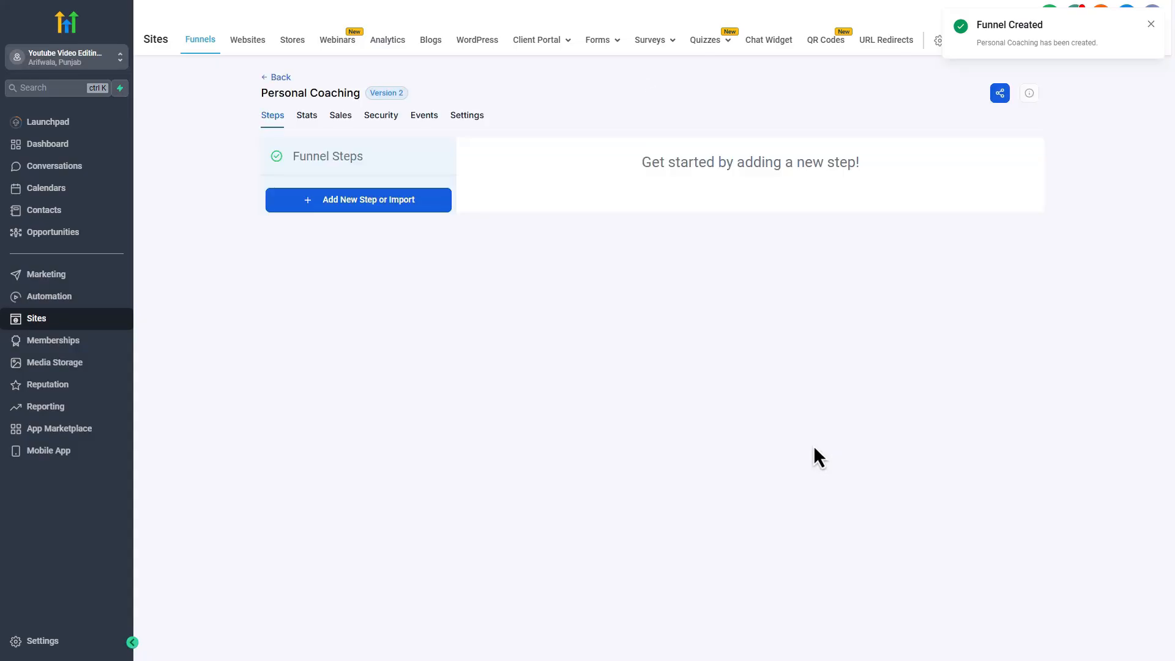
Add a funnel step named "Home" and create its control page from blank
click(343, 202)
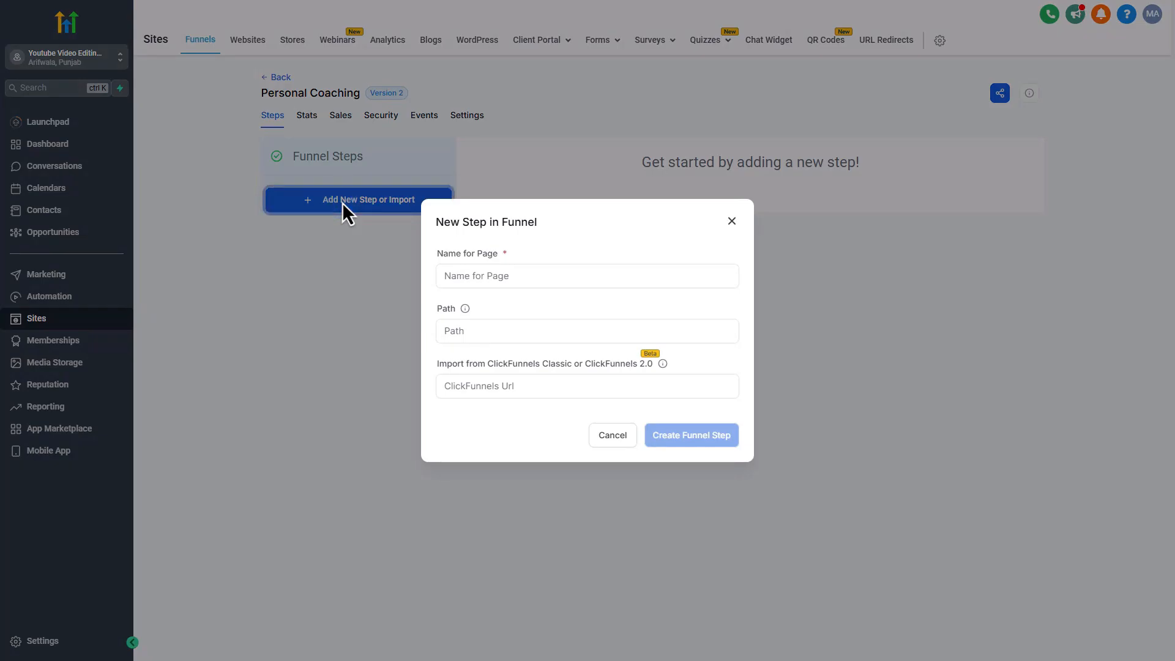
click(553, 281)
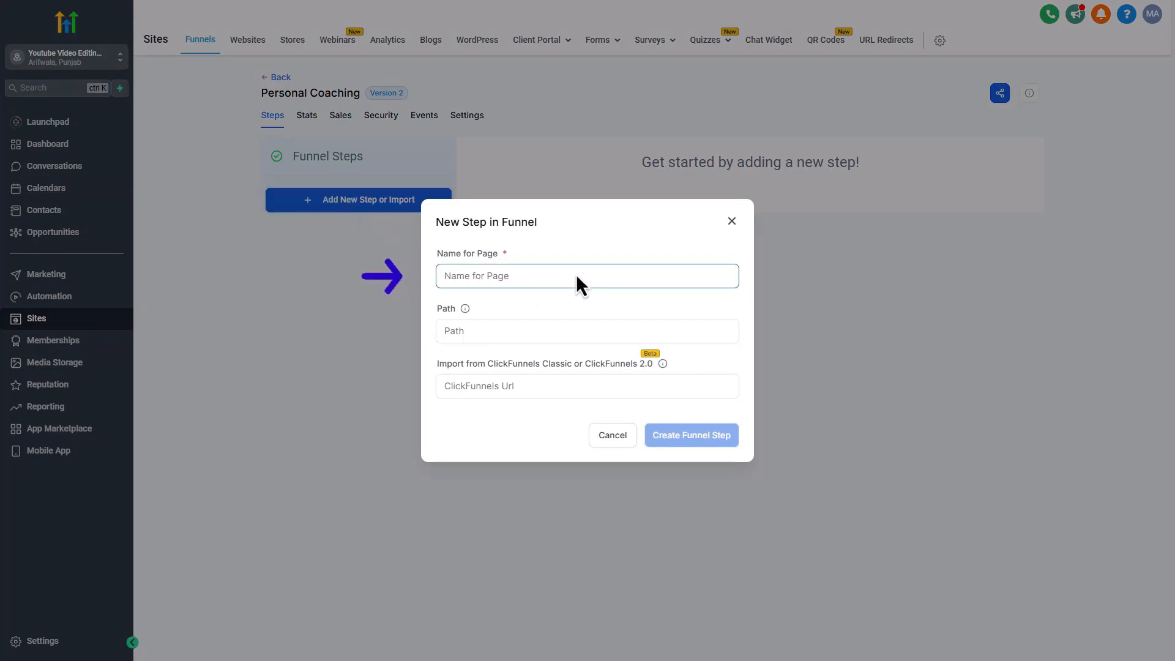
text(Home)
click(690, 440)
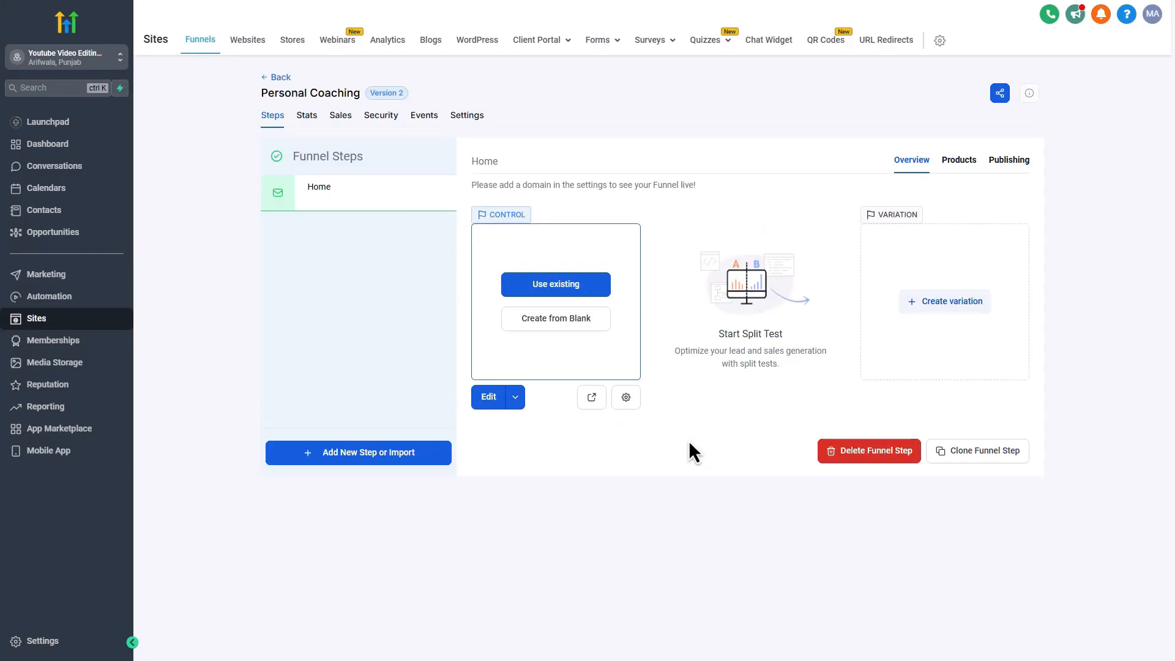
click(534, 324)
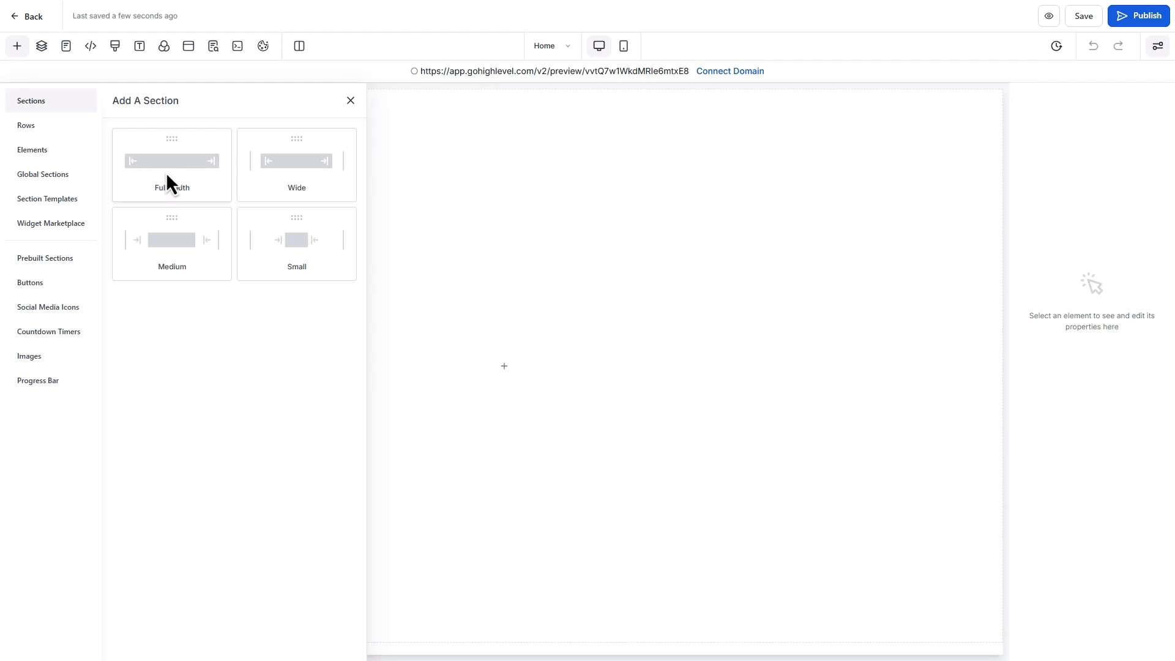
Add a full-width section to the empty page and place a 1-column row inside it
drag(168, 176, 550, 180)
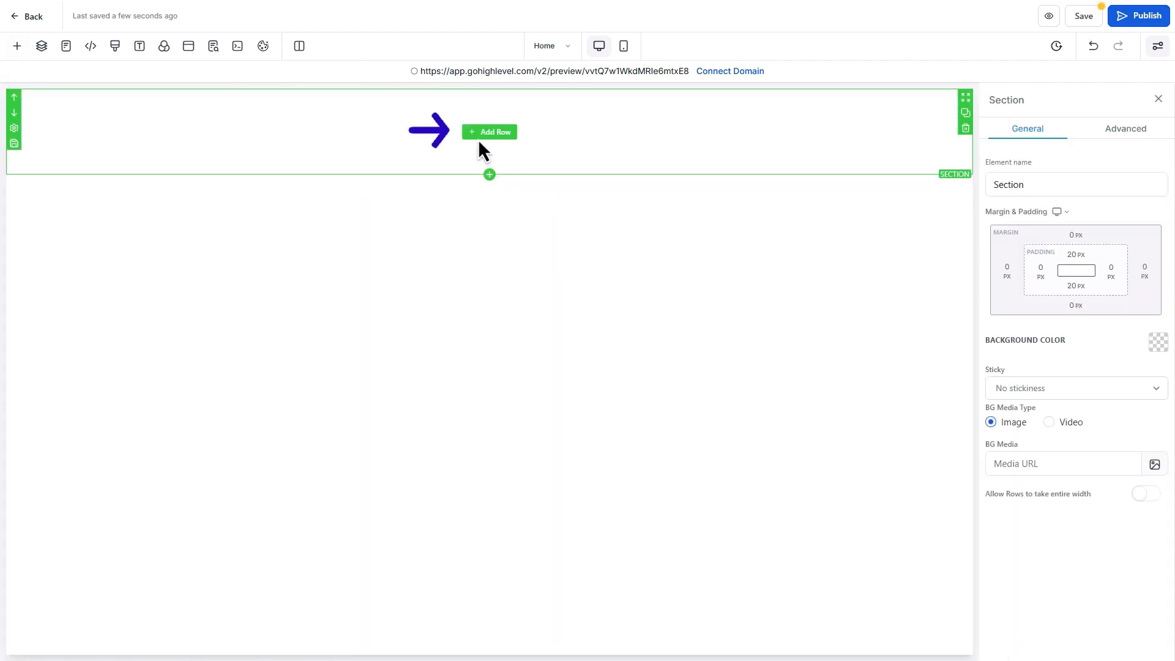
click(482, 133)
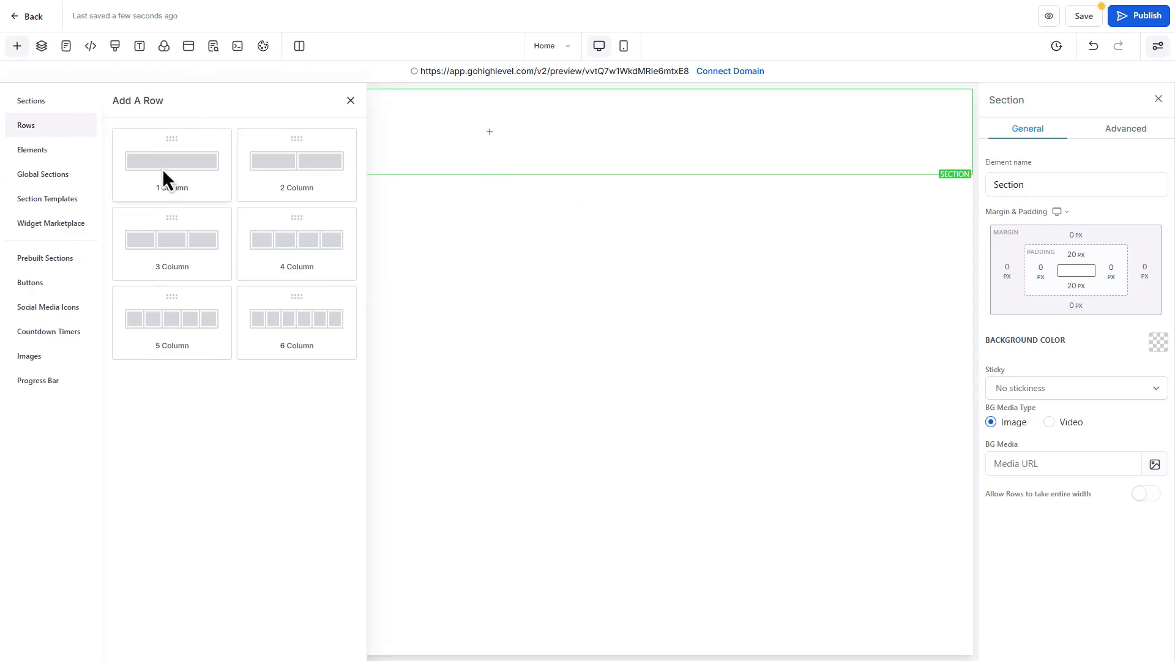
drag(163, 171, 520, 154)
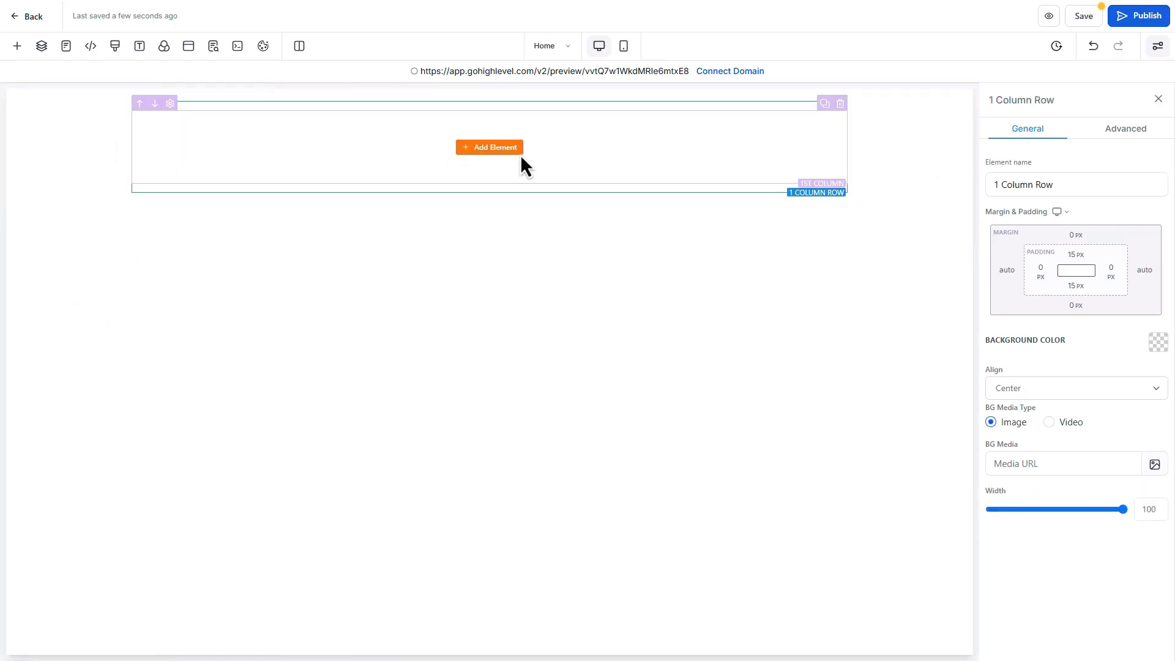
Add a headline to the row's column reading "Get a Free Football Training Gauide!"
click(477, 150)
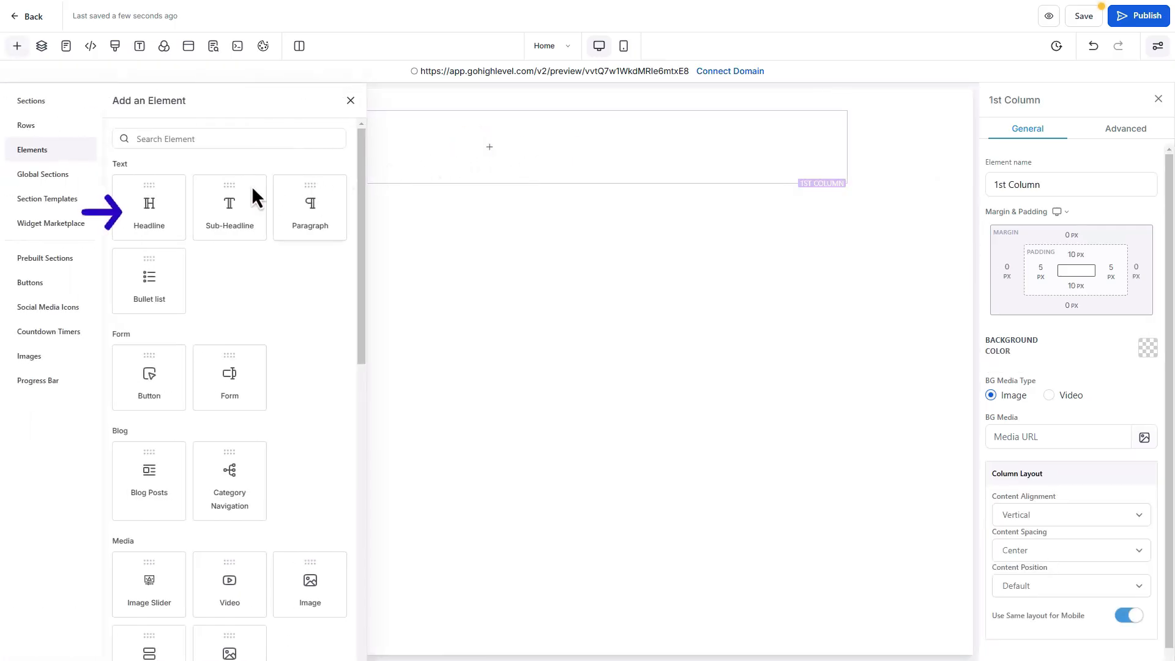
drag(145, 216, 500, 152)
click(648, 132)
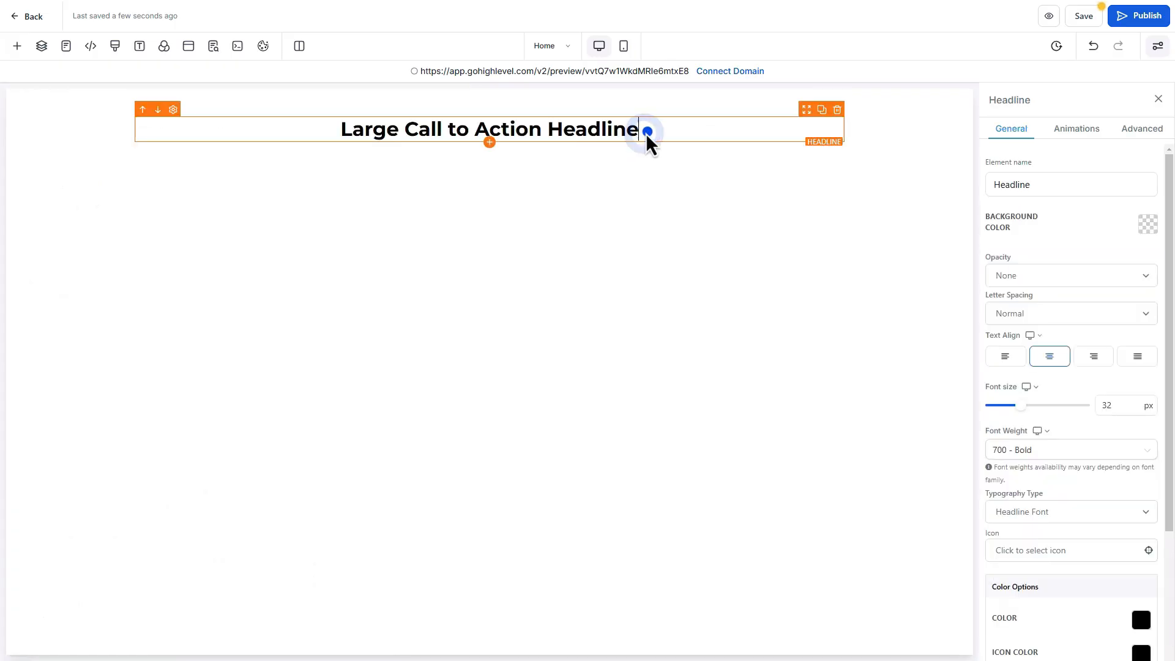
drag(648, 133, 337, 138)
text(Get a Free Football Training Gauide!)
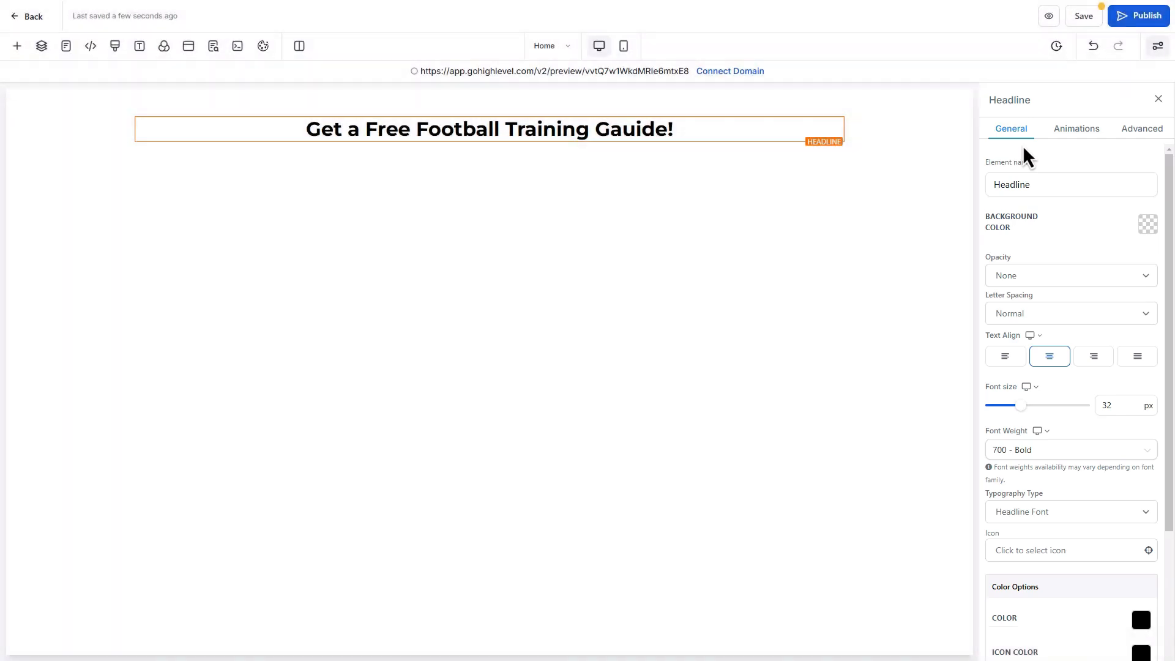
Give the football training headline the Zoom In entrance animation
click(1076, 128)
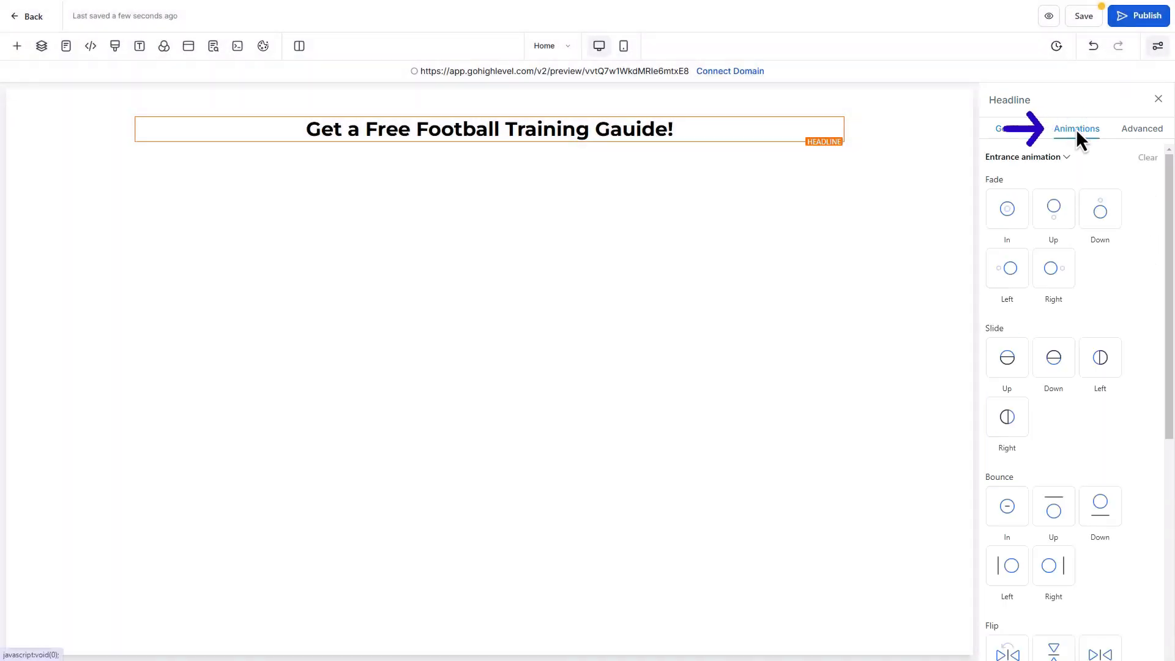
scroll(1072, 447, down, 5)
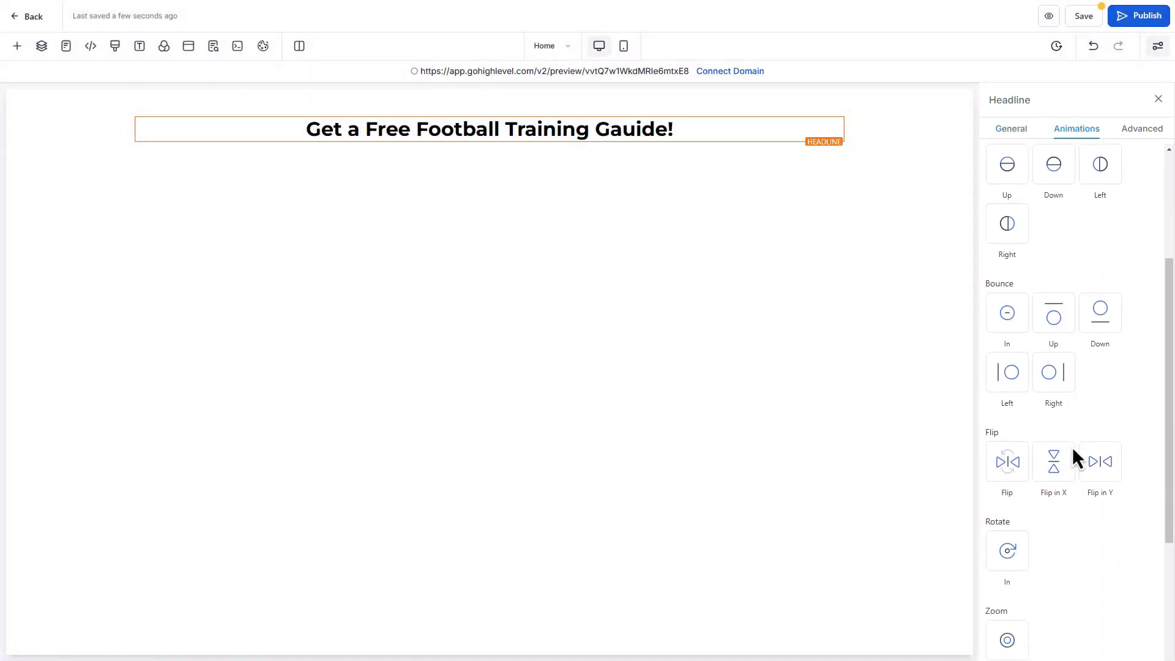
click(1006, 527)
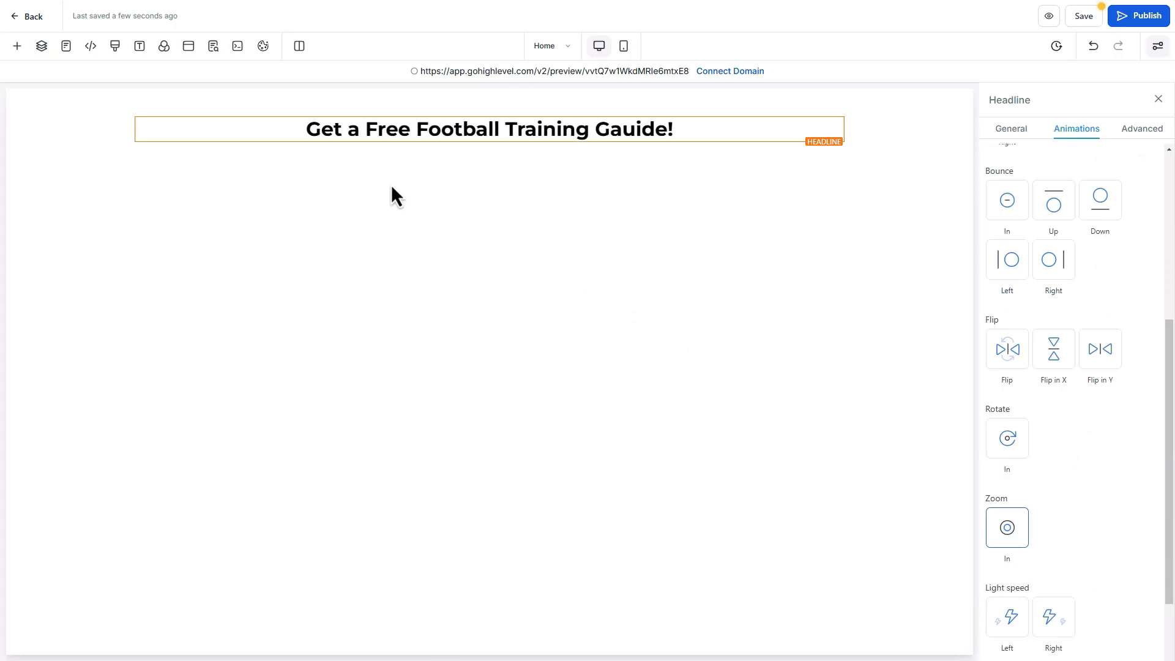
Add a full-width section with a 2-column row below the headline, and put an image element in its first column
click(17, 46)
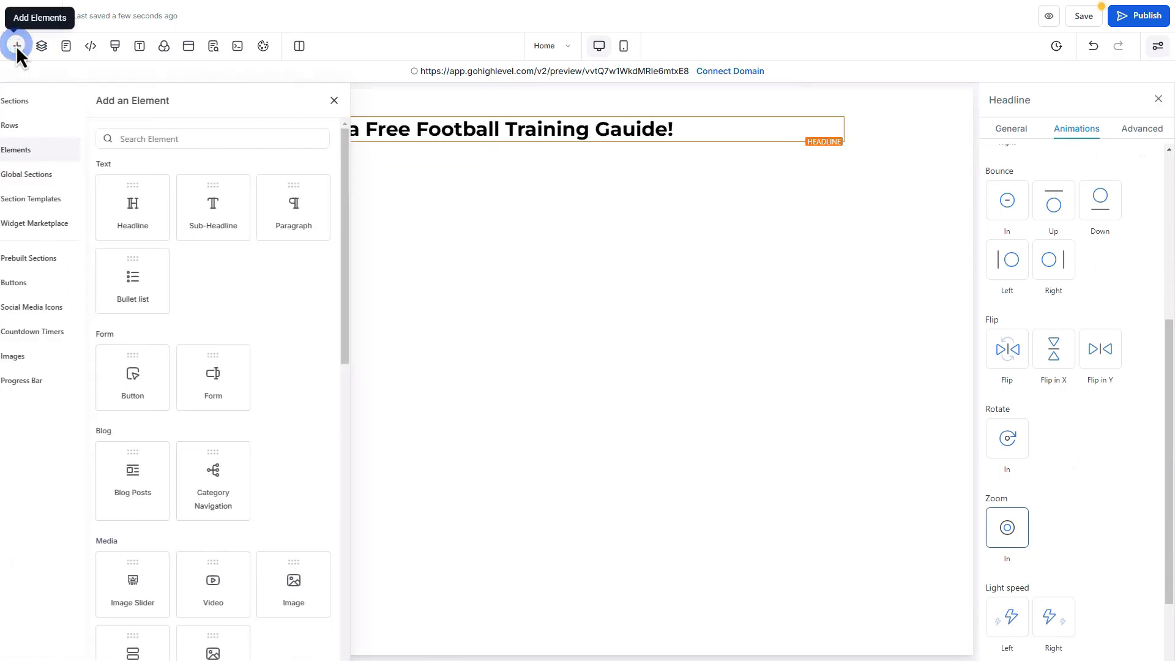
click(32, 101)
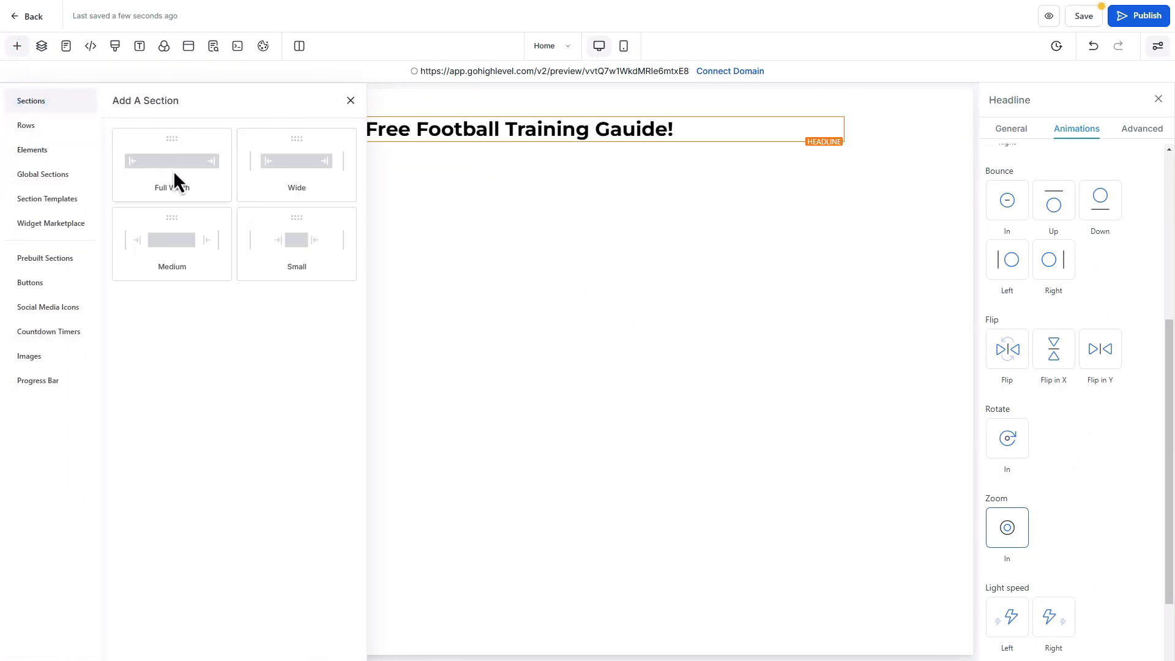
drag(174, 174, 538, 228)
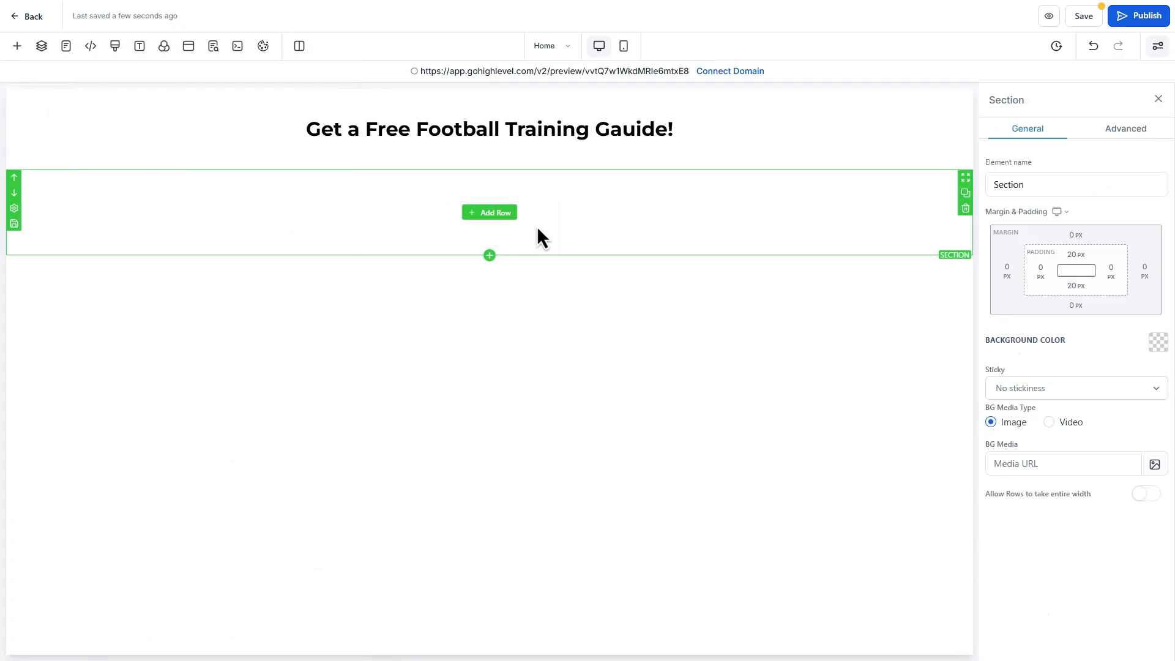
click(489, 212)
drag(284, 173, 508, 223)
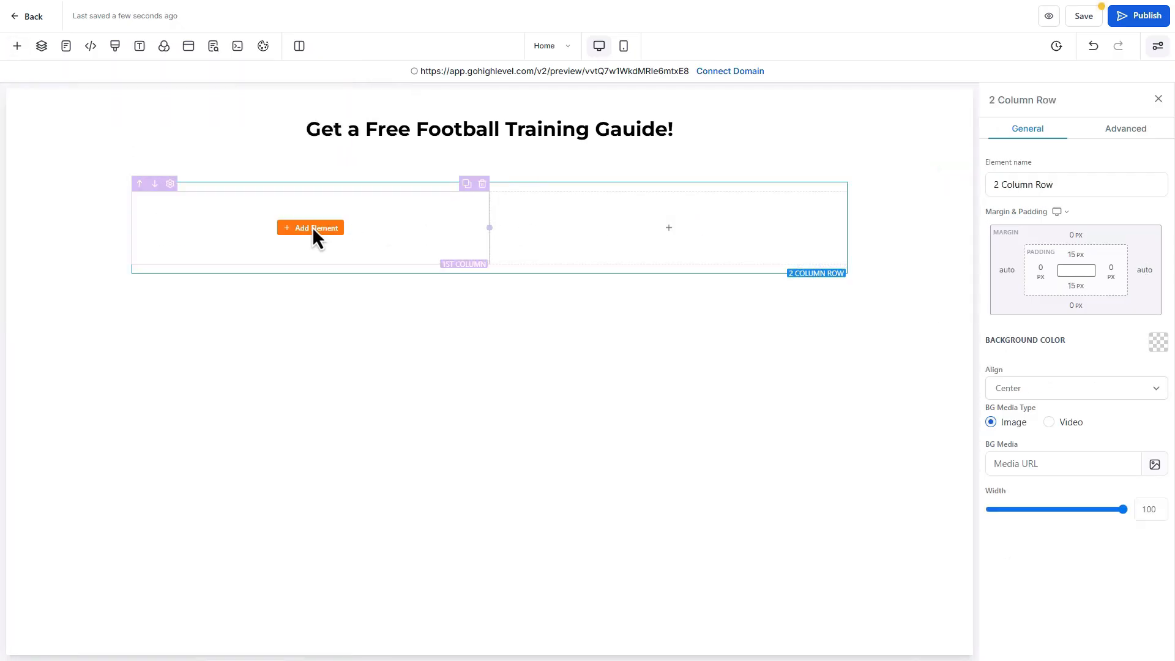
click(314, 229)
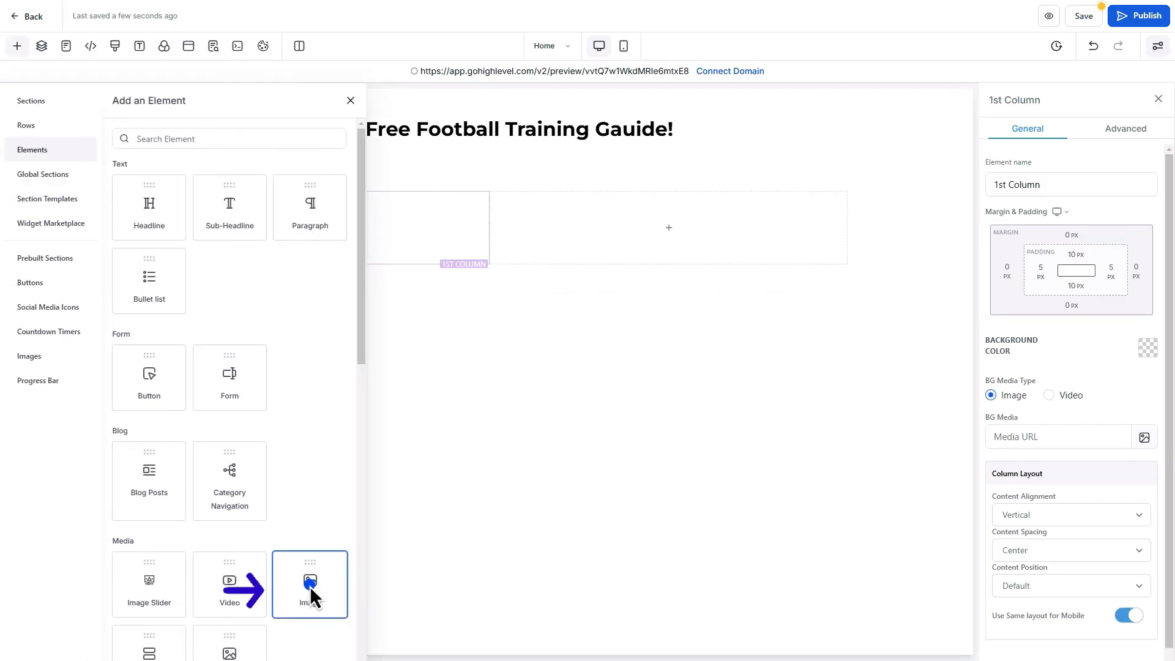
drag(310, 586, 380, 263)
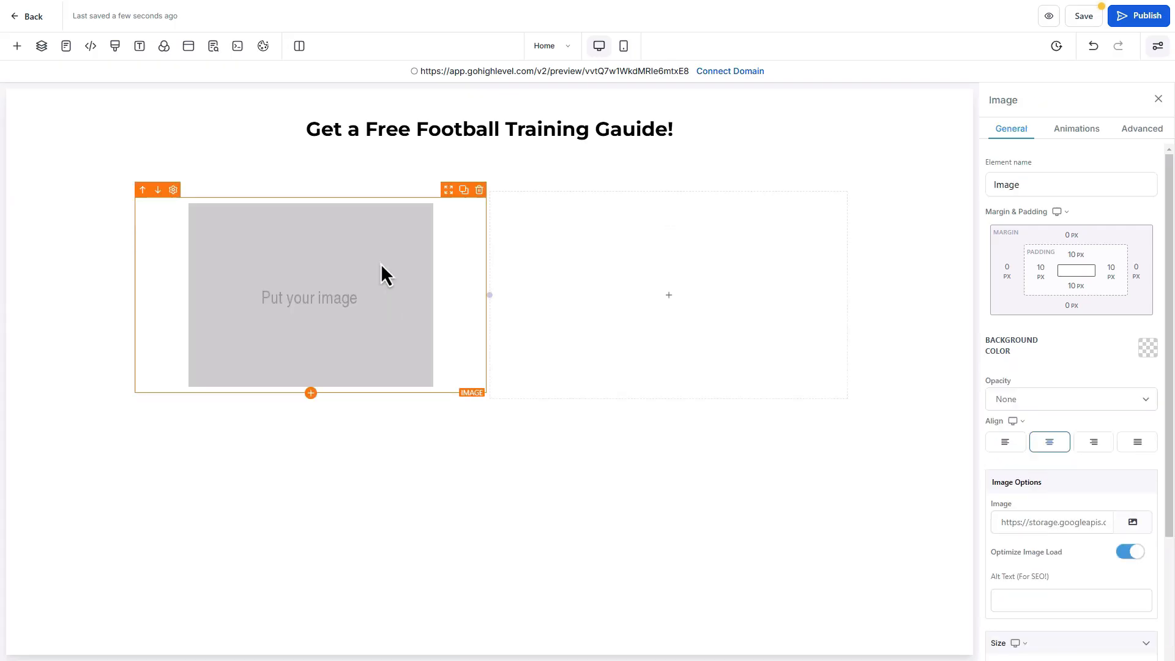
Add a headline in the second column that greets with "Hi!" and introduces the coach by name on a second line
click(675, 294)
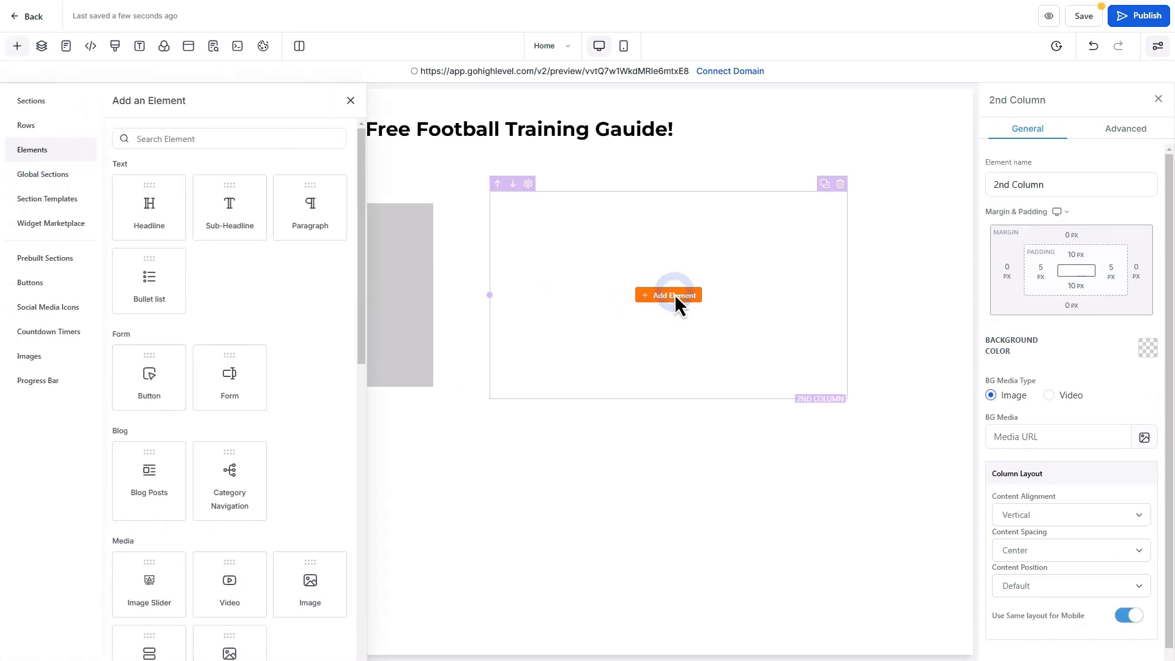
drag(145, 216, 673, 314)
triple_click(702, 307)
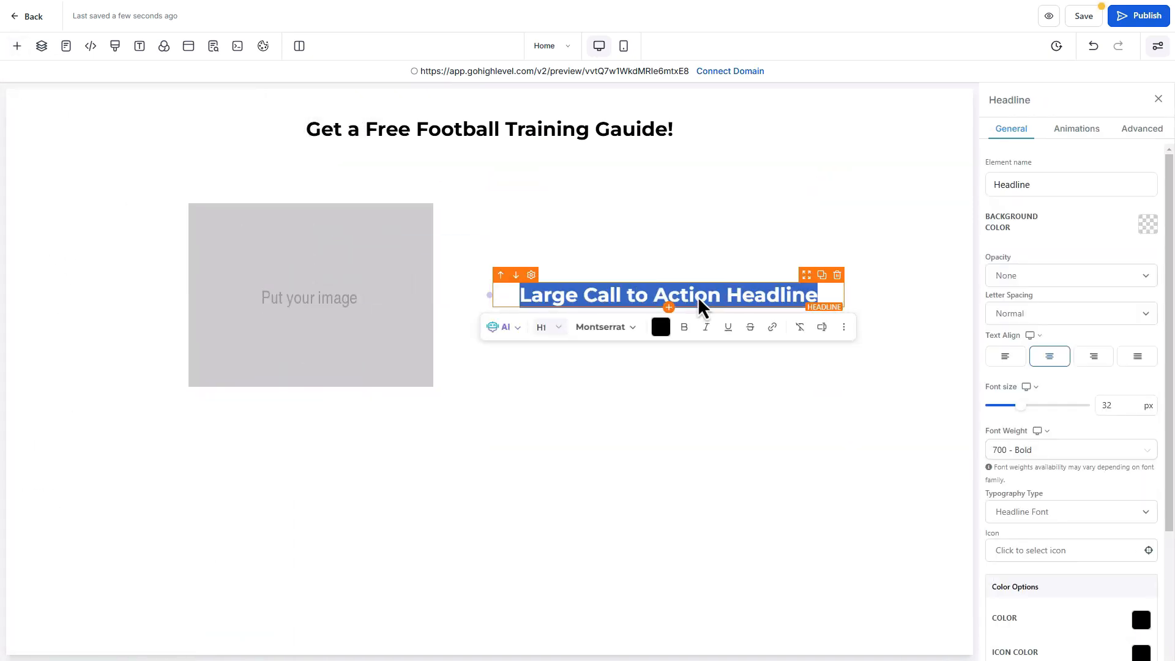
text(Hi!)
key(Return)
text(I'm Mi)
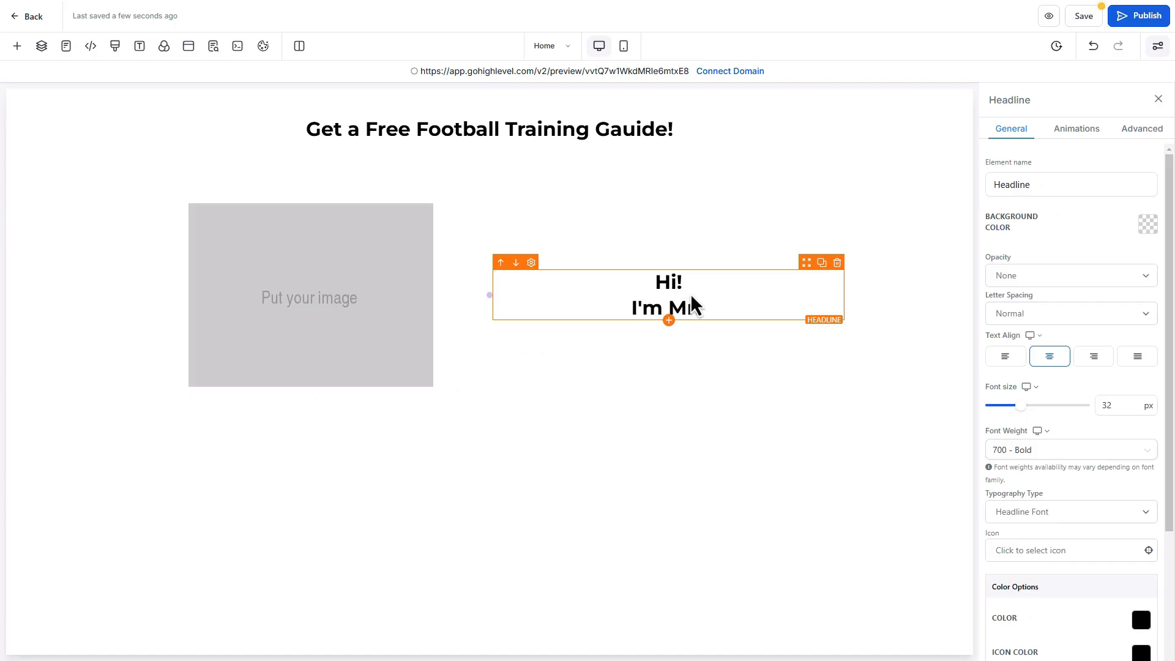
text(. Henry)
Set the greeting headline's font size to 46 px
triple_click(769, 319)
drag(1021, 405, 1034, 405)
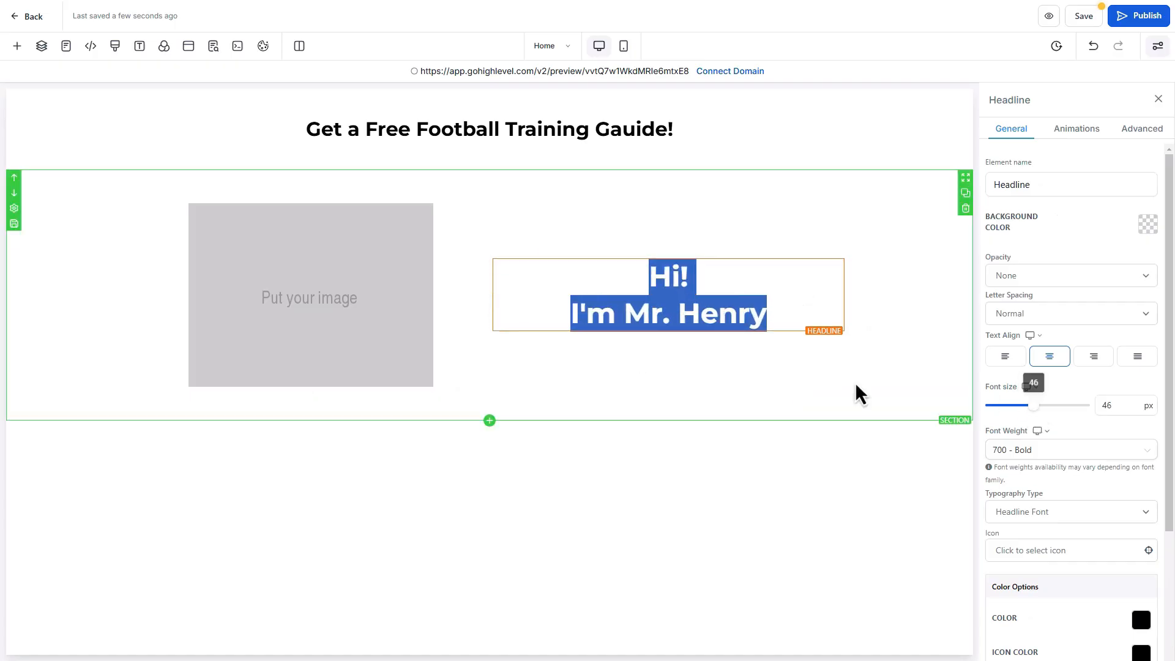
click(836, 358)
Duplicate the greeting headline at 20 px and replace the copy's text with "Your personal coach to build your gaming skills to advance level."
click(822, 251)
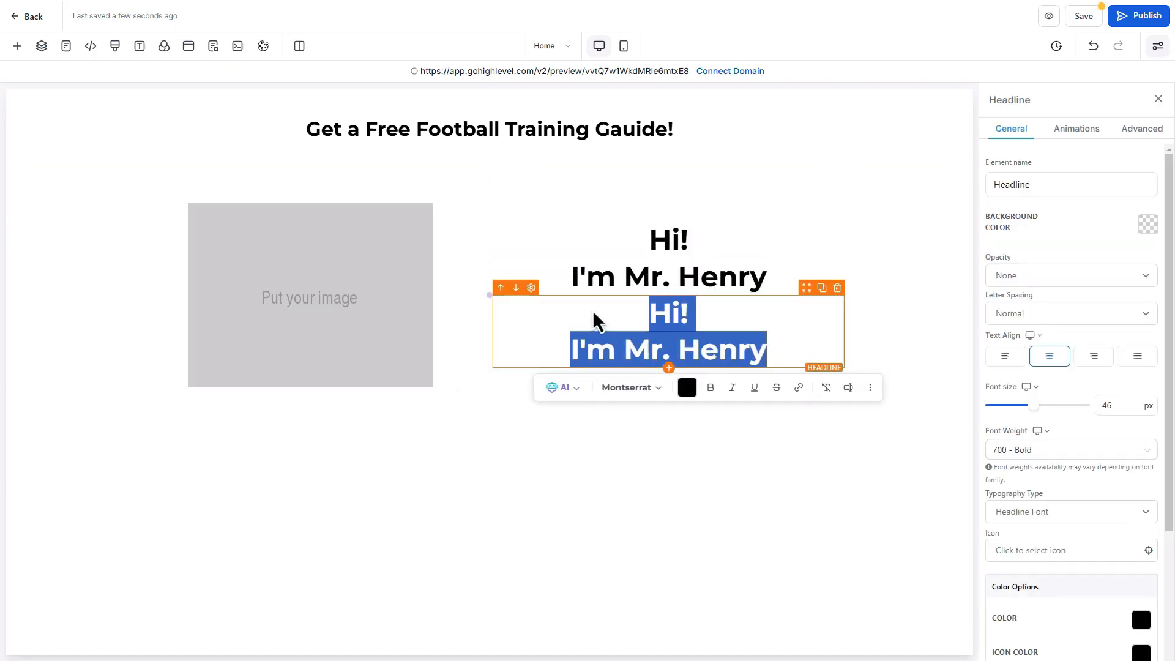
drag(1034, 405, 1010, 405)
drag(619, 346, 735, 341)
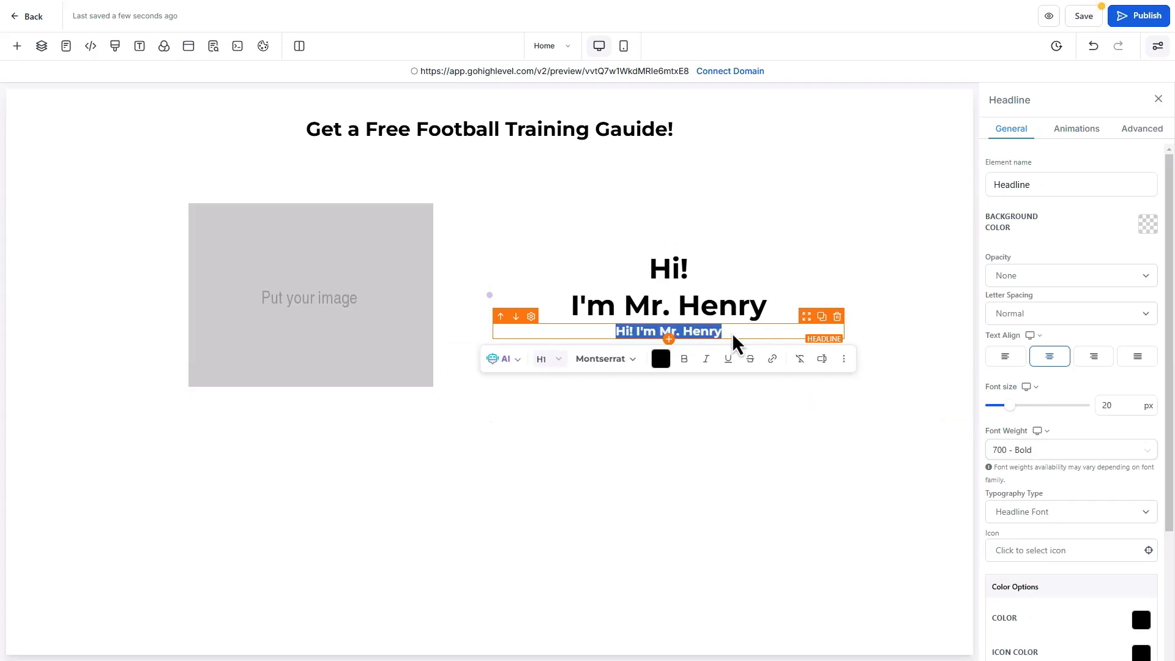
text(Your new personal trainer)
key(ctrl+a)
key(BackSpace)
text(Your personal coach  to build your gaming skills to advance level.)
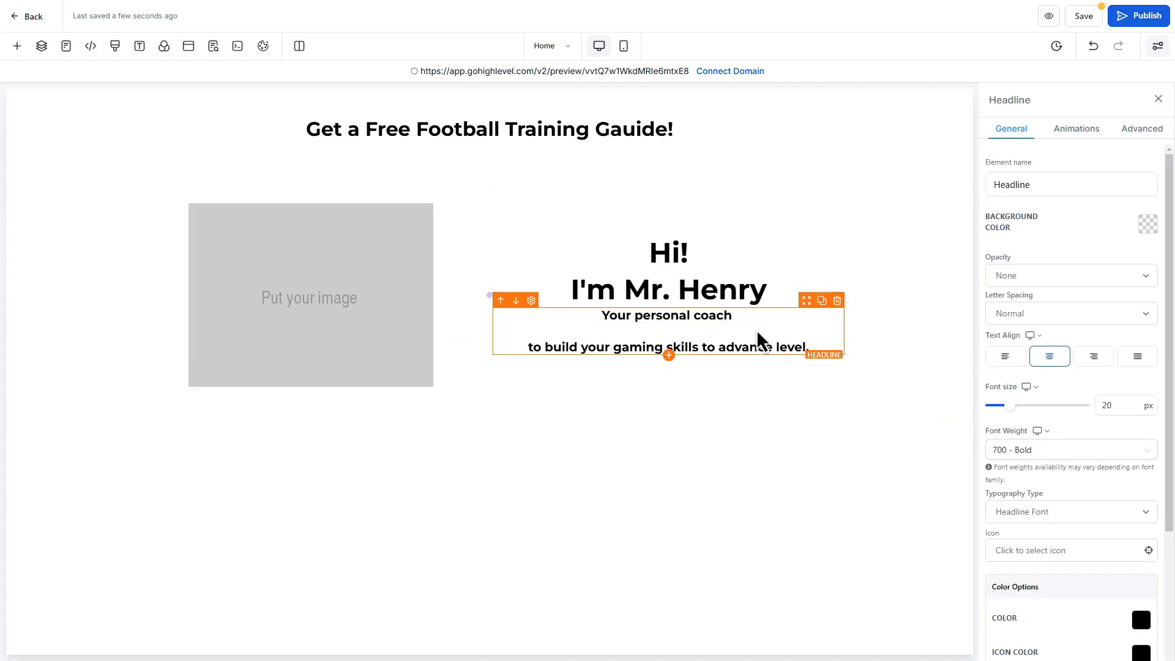
Remove the line breaks in the coaching tagline so it runs as one continuous sentence
click(706, 332)
key(BackSpace)
click(528, 339)
key(BackSpace)
drag(505, 323, 812, 378)
click(732, 338)
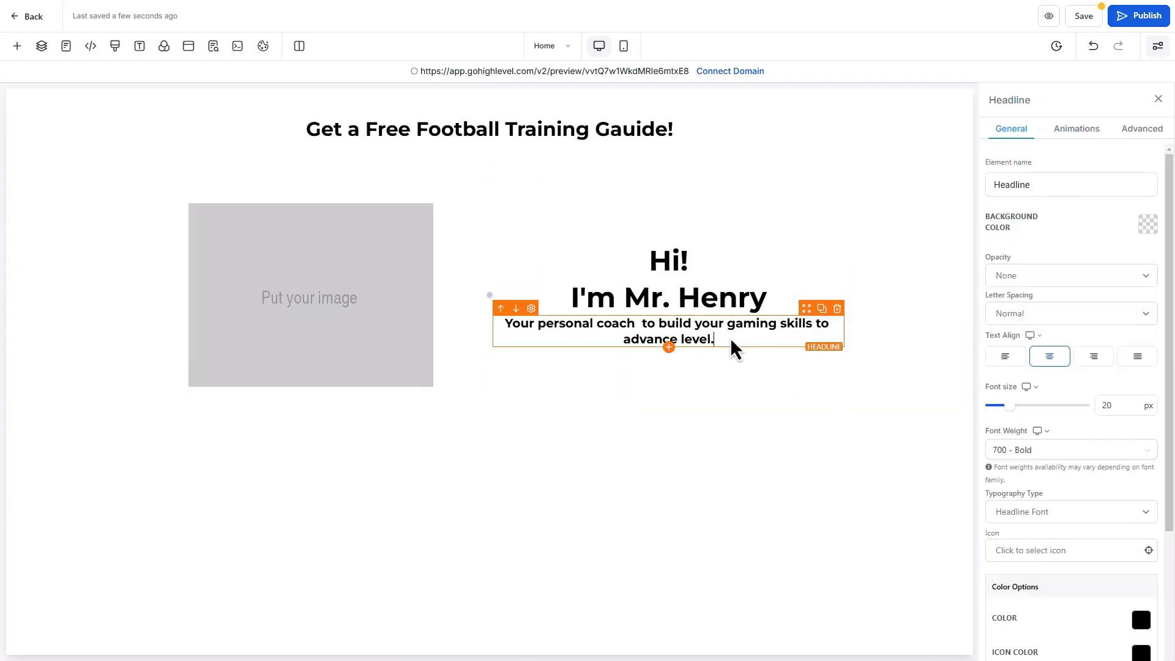
Left-align the coaching tagline and reduce its font size so it fits on one line
drag(1011, 405, 1007, 405)
click(1006, 356)
drag(524, 338, 494, 323)
drag(1007, 405, 1005, 406)
Left-align the greeting headline above the tagline
click(706, 300)
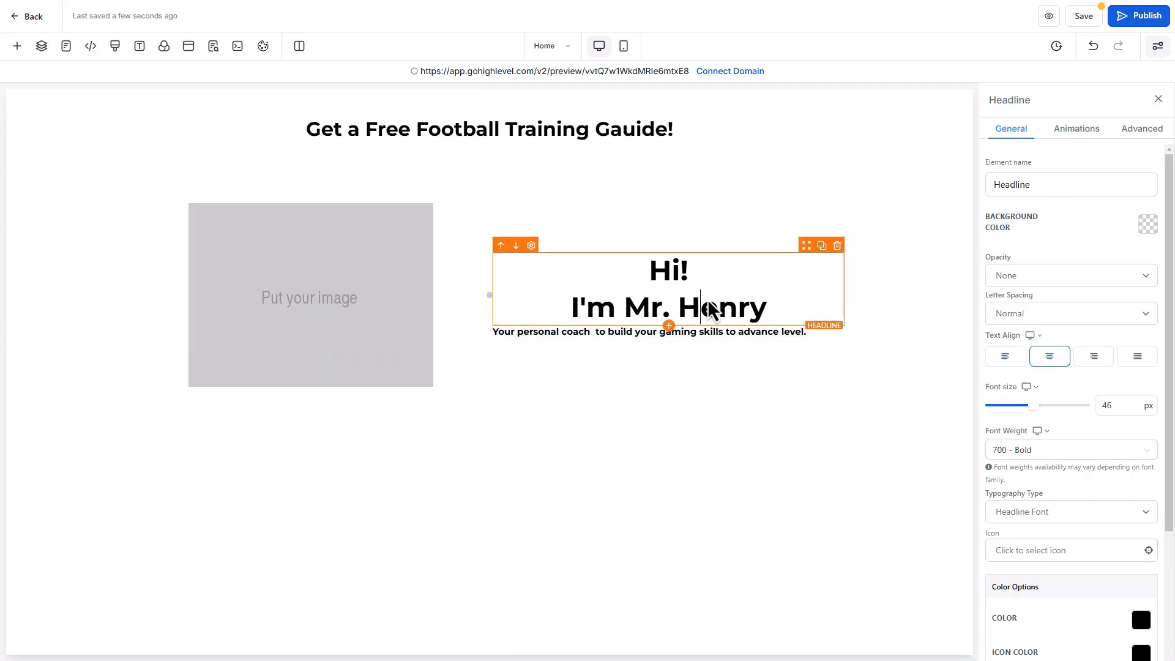
drag(650, 263, 773, 306)
click(737, 283)
click(1006, 356)
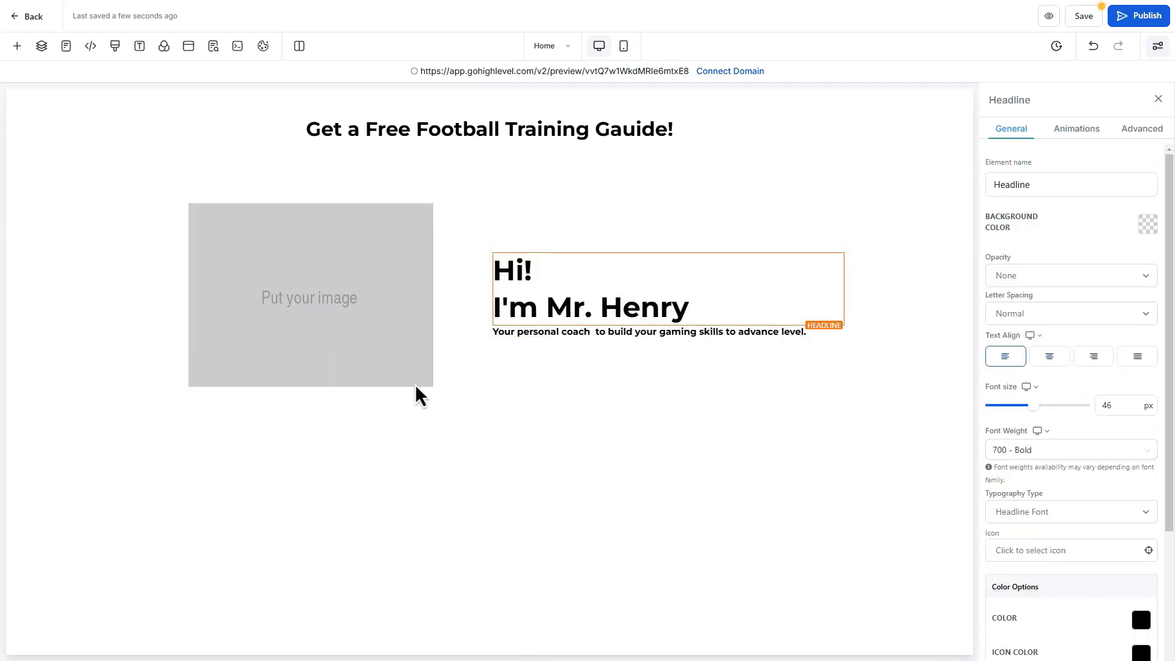
Replace the placeholder image beside the coach greeting with vecteezy_soccer-player-standing-with-ball-on-the-field_1226613.jpg from media storage, using its copied link
click(299, 299)
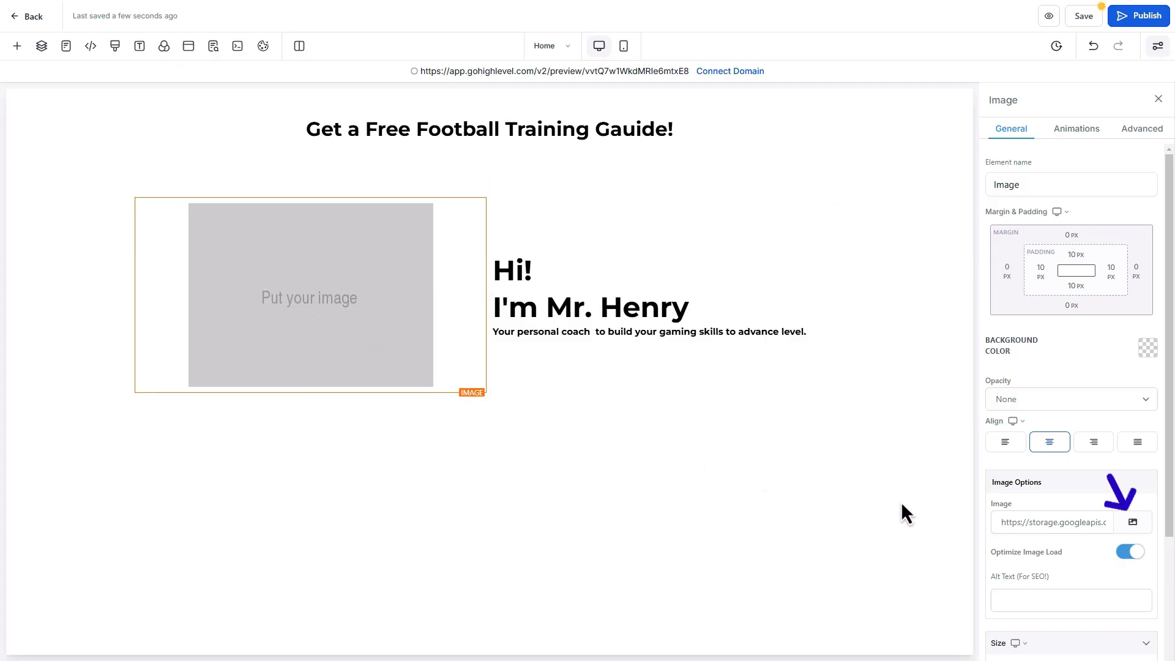
click(1133, 523)
click(1019, 420)
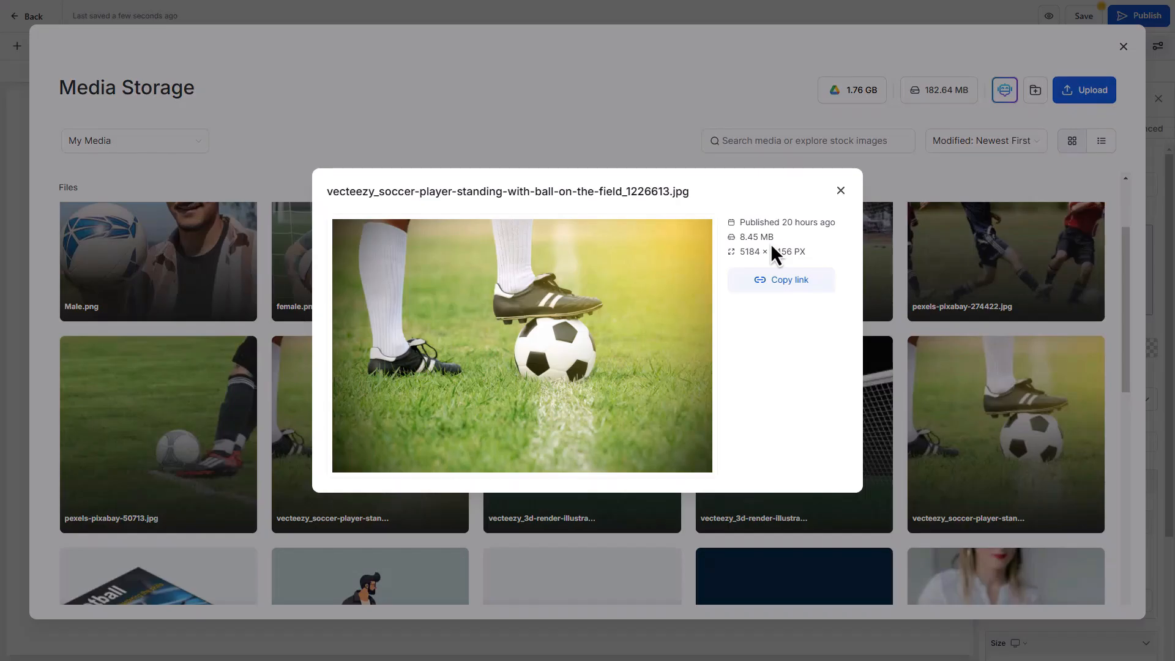
click(780, 281)
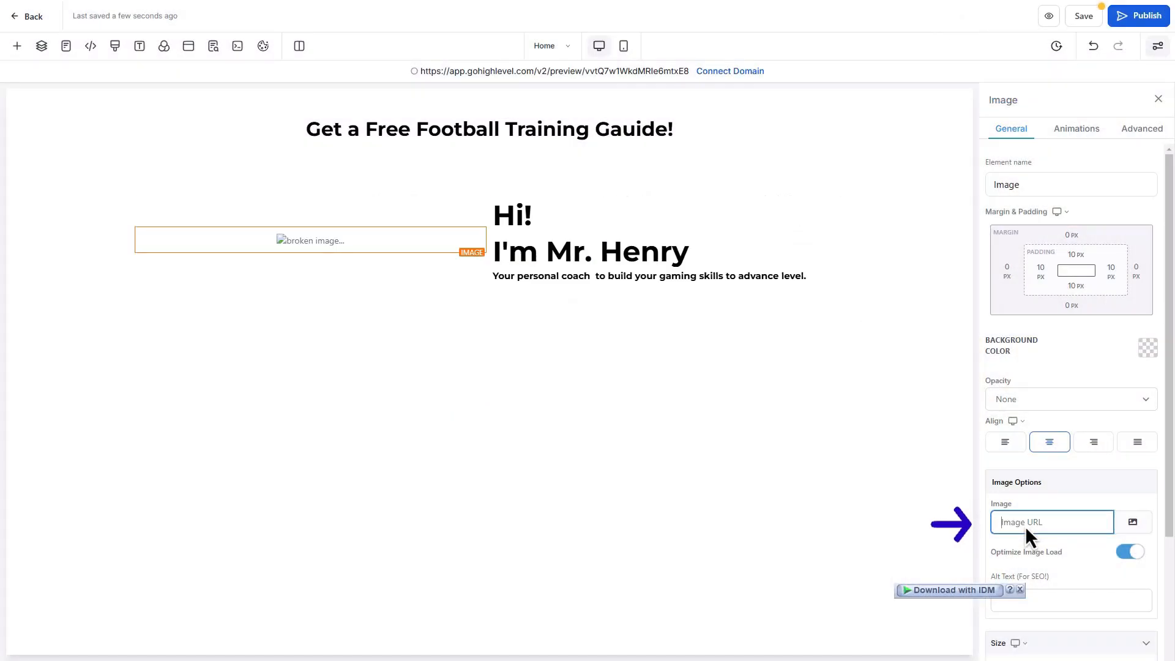
key(ctrl+v)
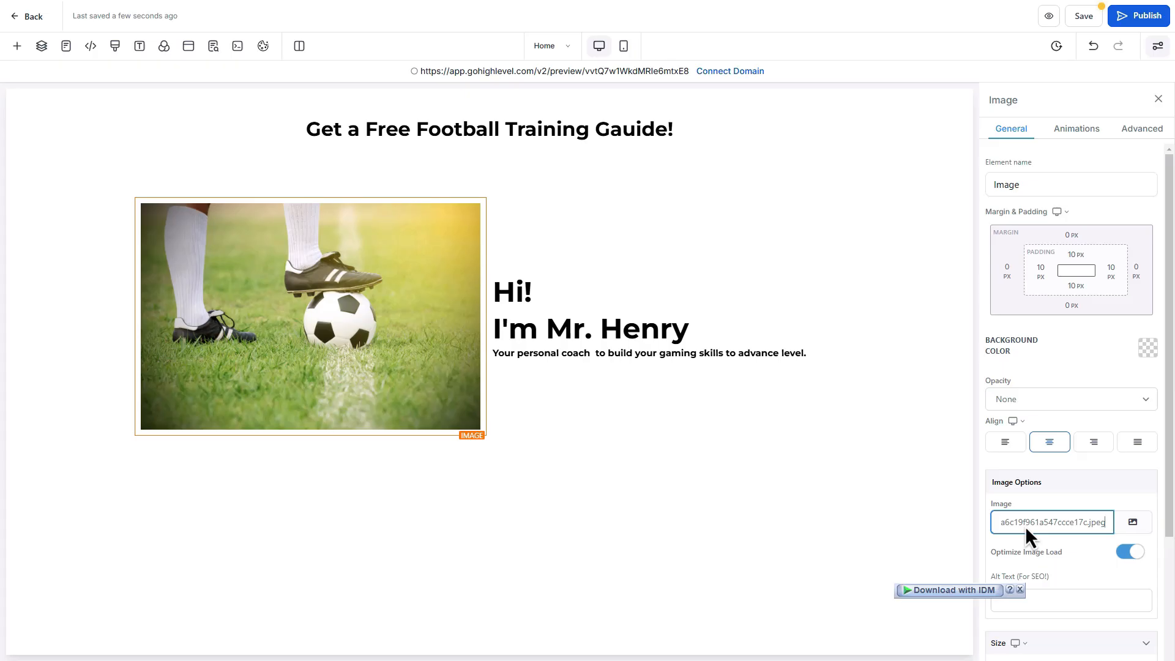
Set the background colour of the coach introduction section to the default orange
click(618, 244)
click(480, 174)
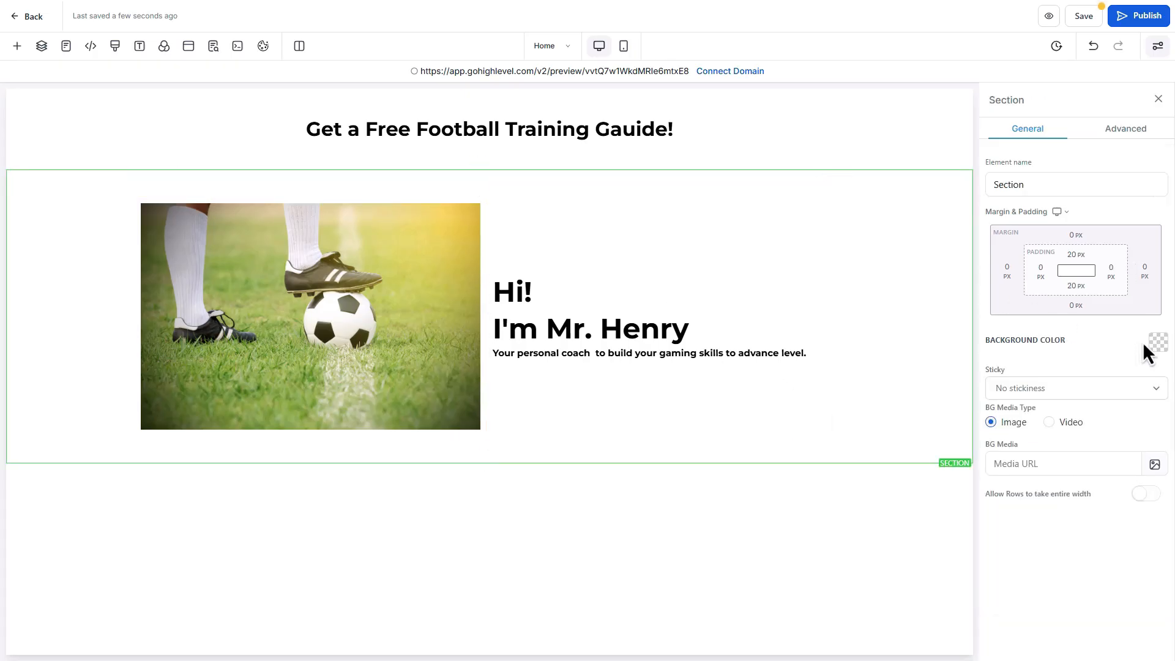
click(1159, 346)
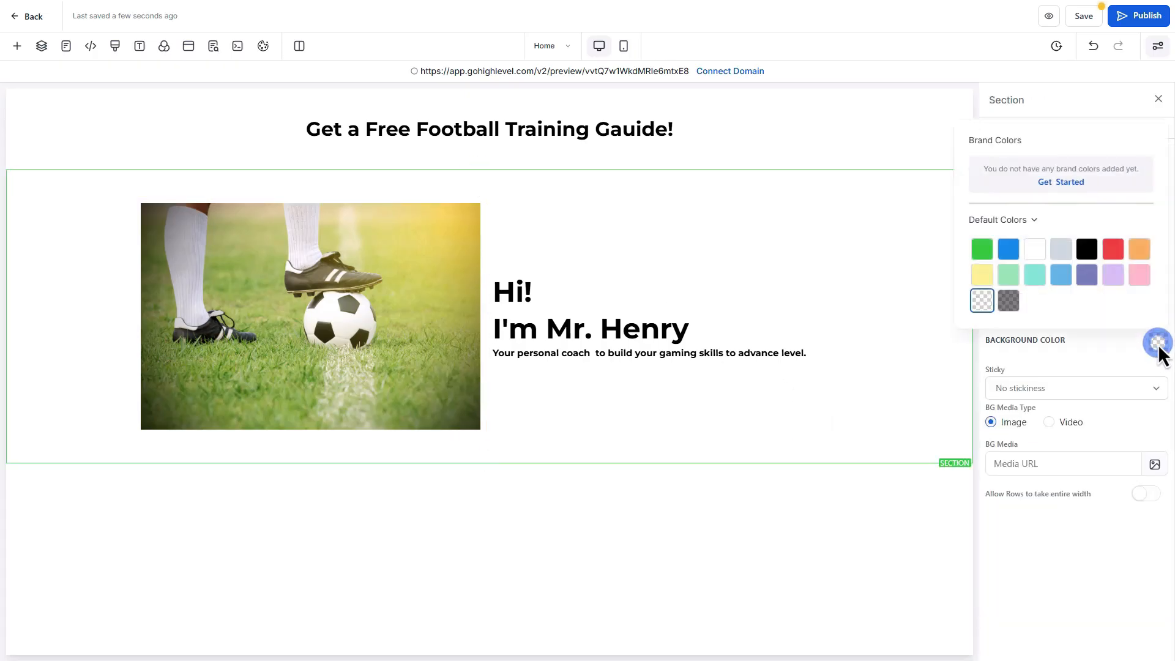
click(1141, 247)
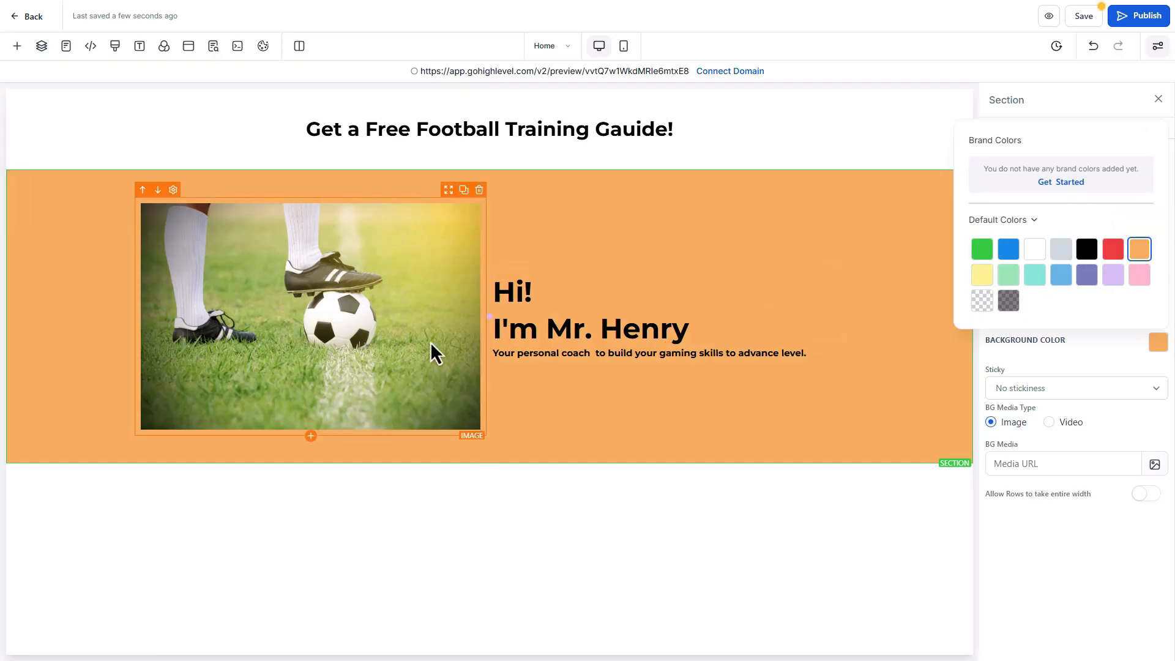
Add a full-width section below the orange coach section and place a two-column row in it
click(17, 46)
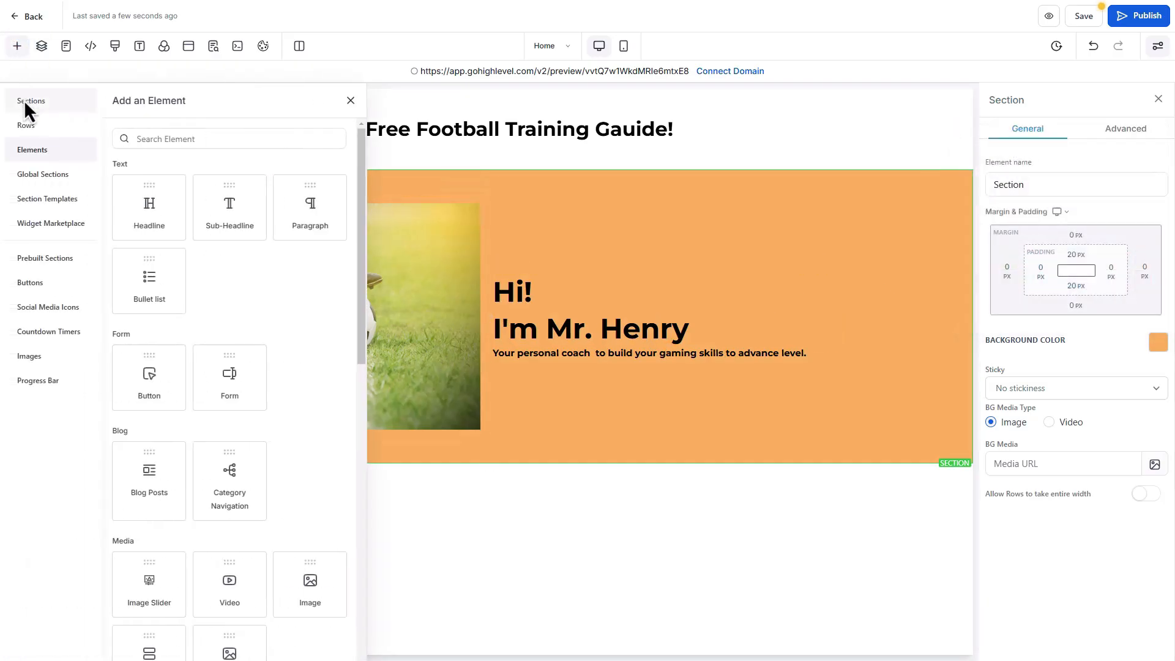
click(23, 101)
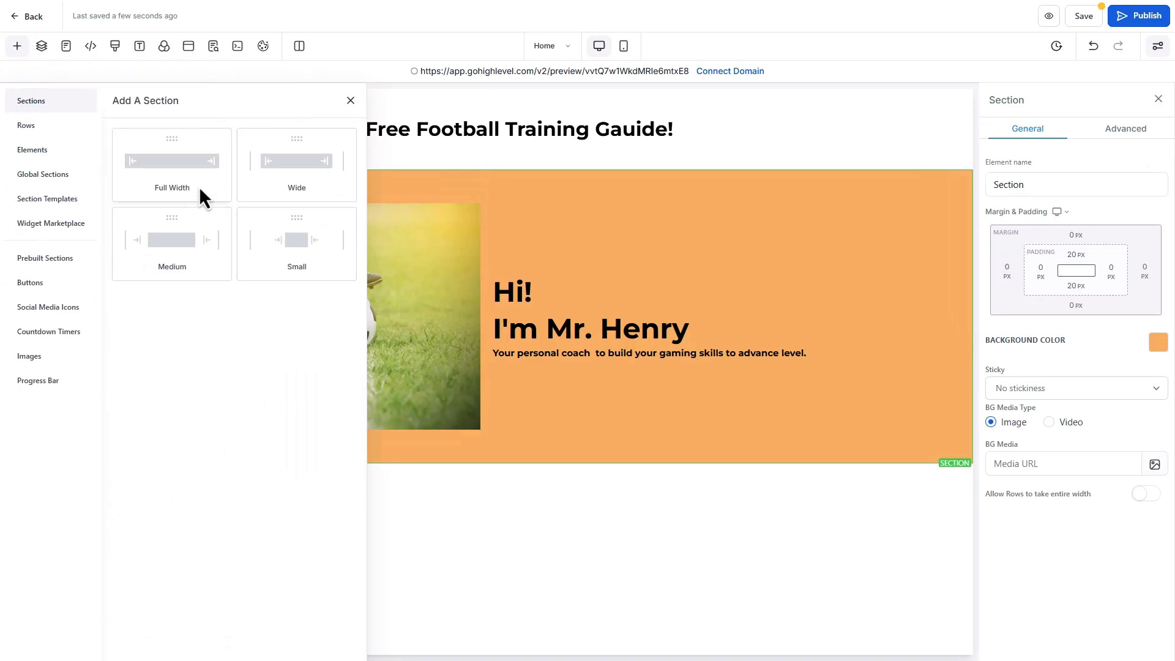
drag(196, 185, 483, 530)
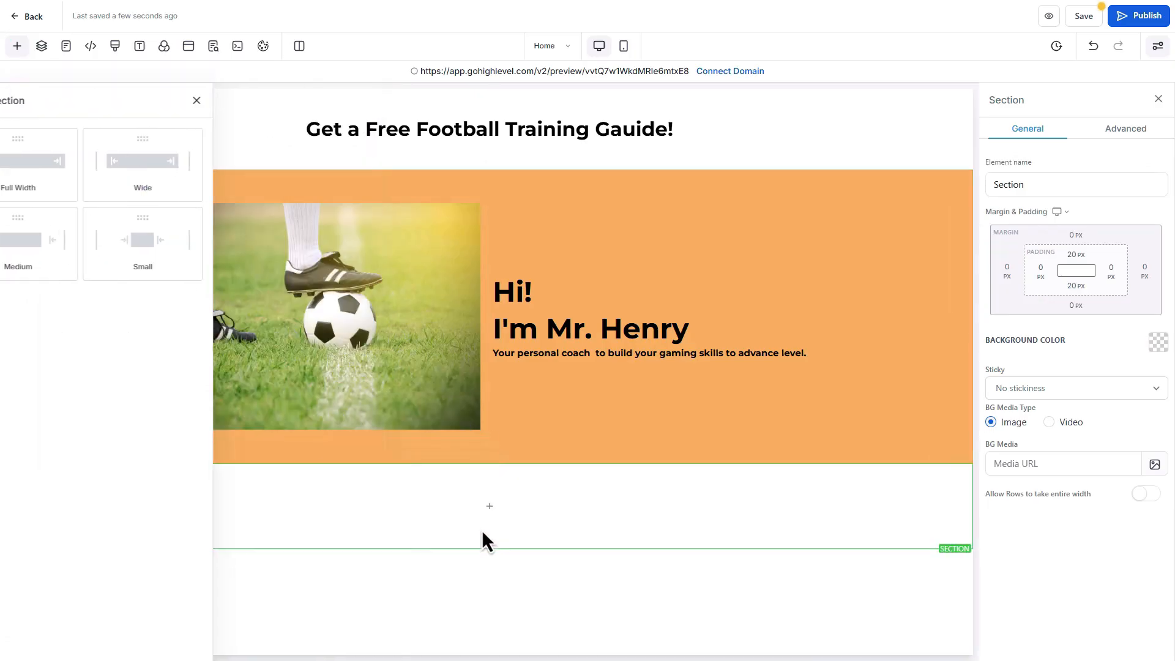
click(487, 507)
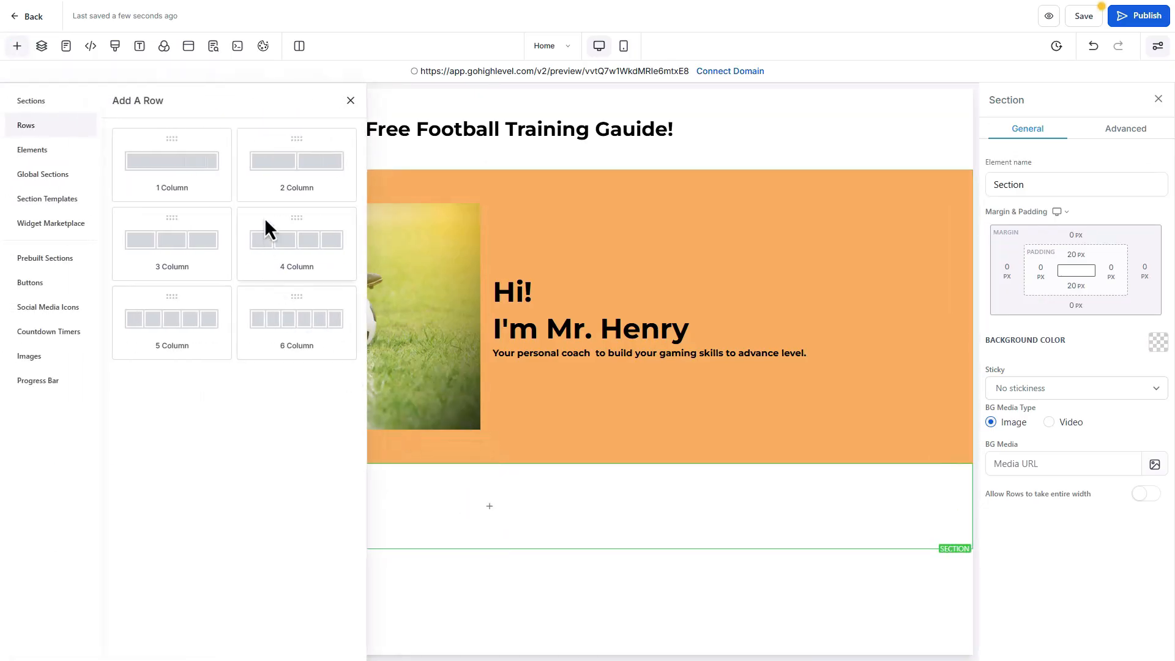
drag(272, 167, 515, 534)
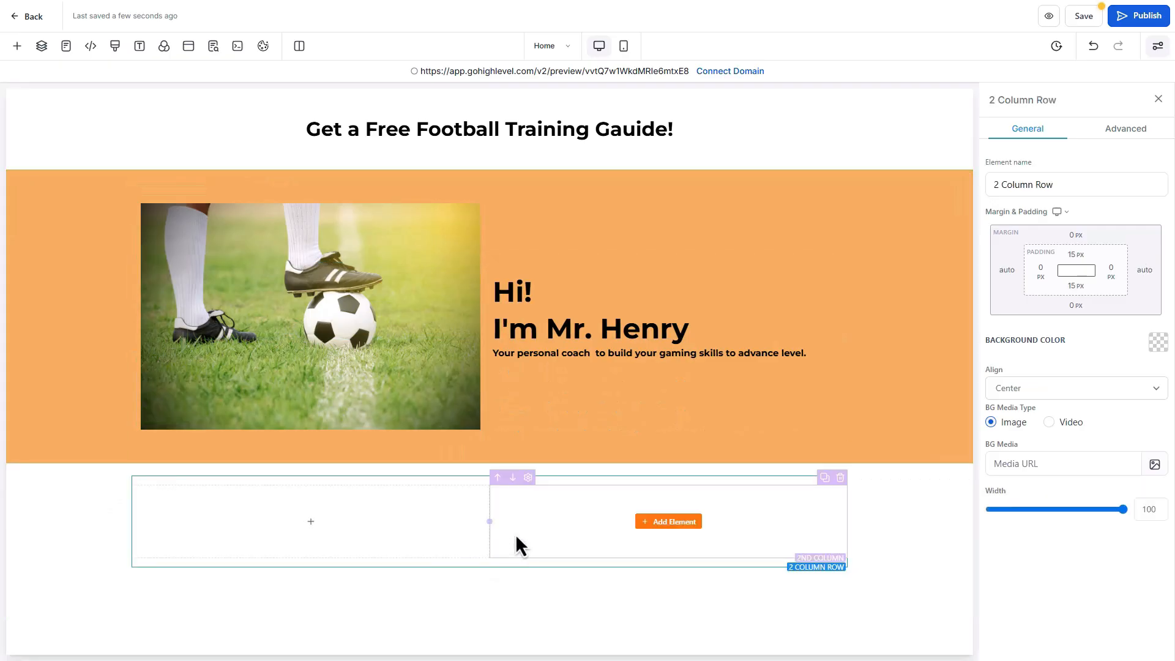
Add an image element to the first column of the new two-column row
click(319, 522)
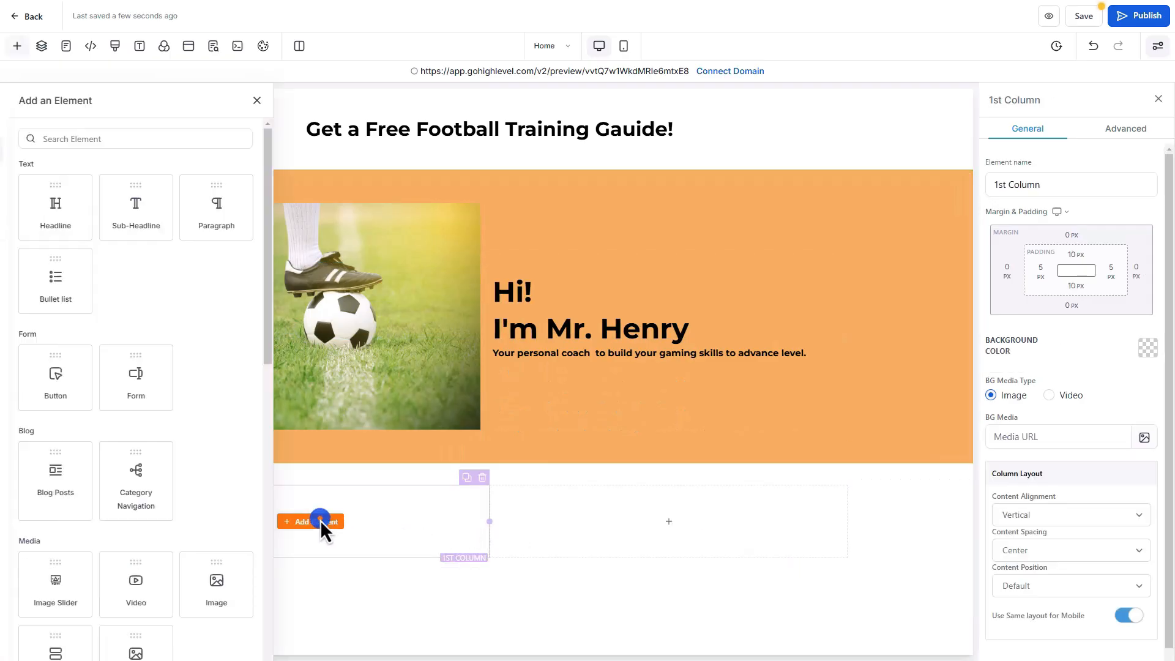
drag(310, 592, 321, 535)
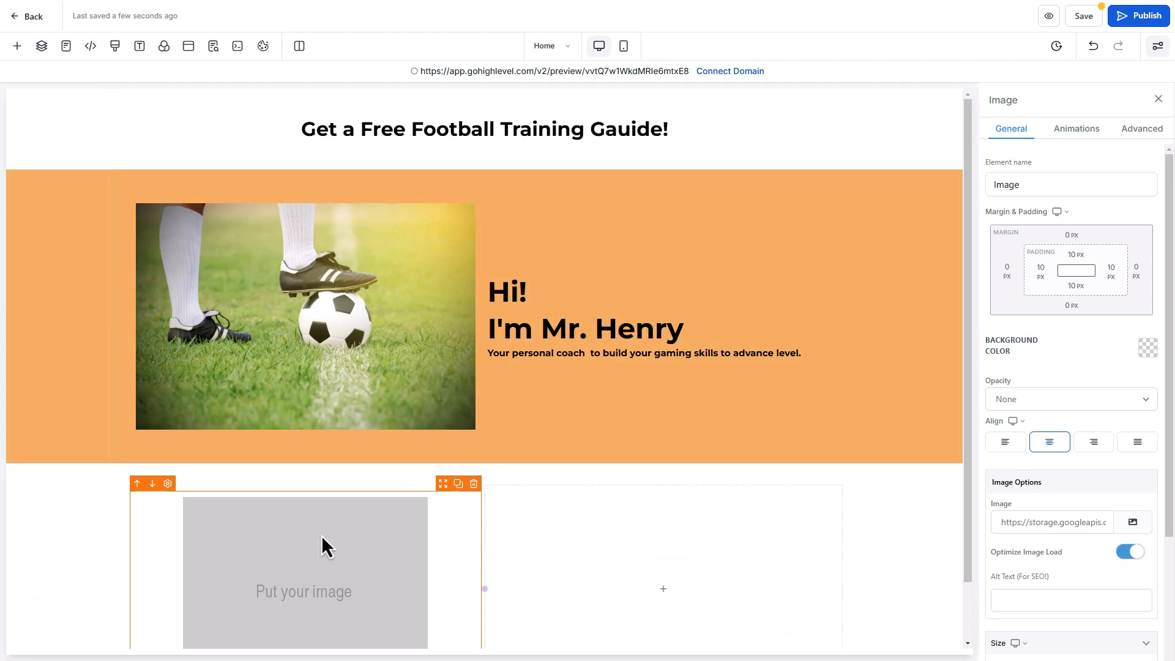
Add a "Football guide book" headline in the second column, with the free-chapter and 30% discount offer text below it in 14 px bold Arial
scroll(322, 535, down, 1)
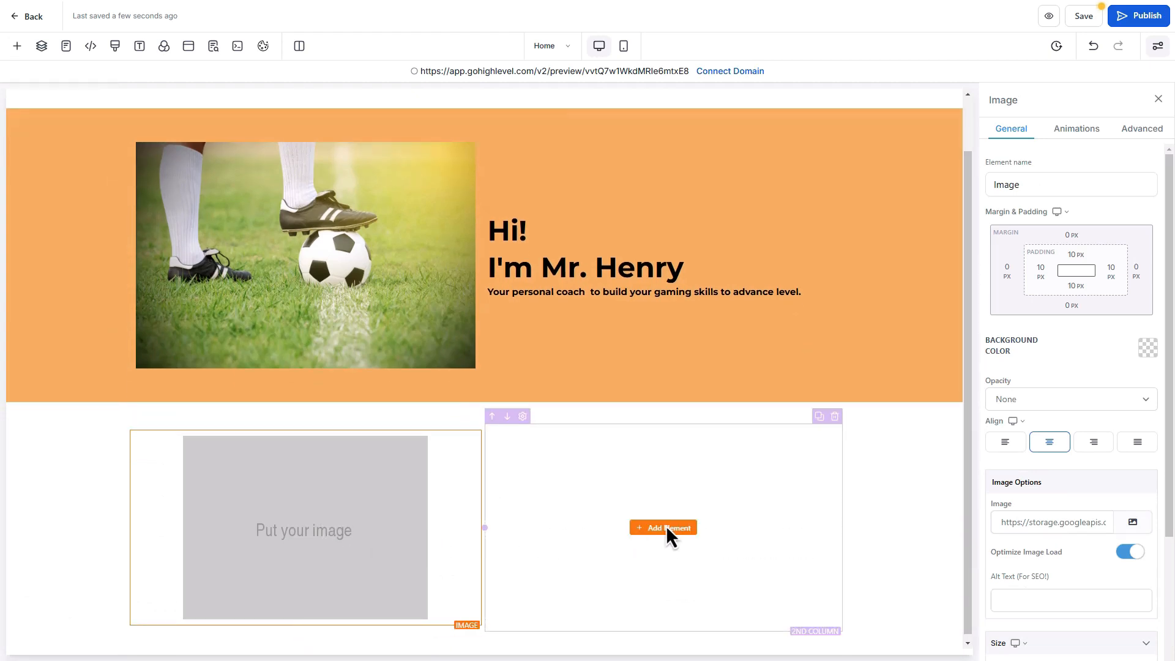
click(666, 527)
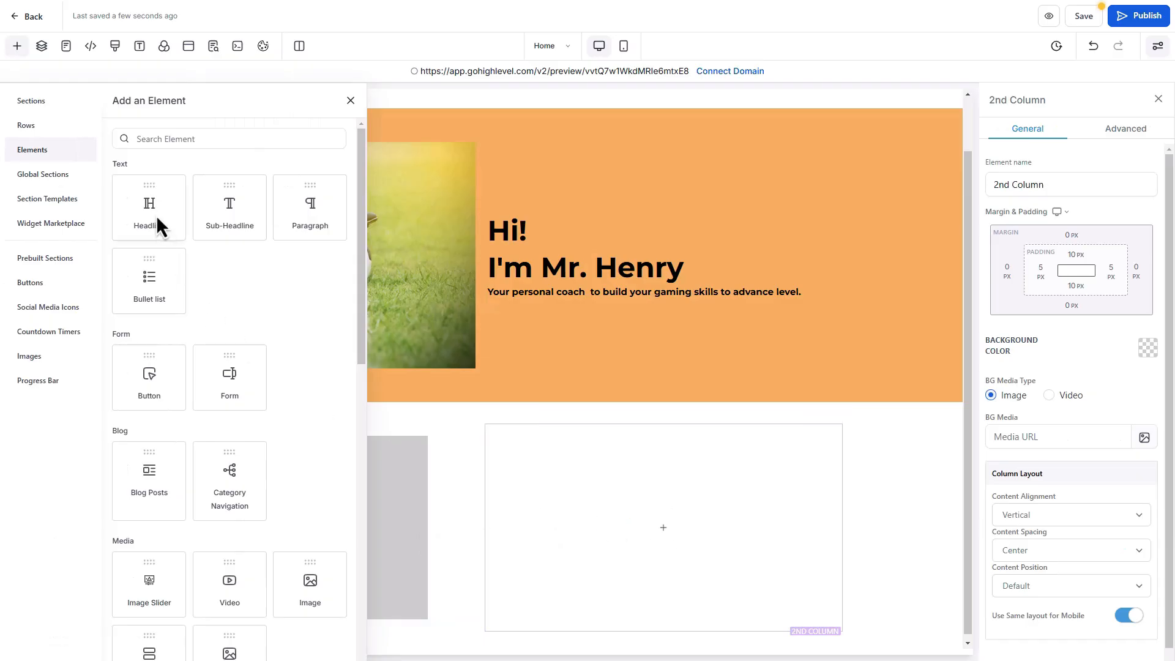
drag(157, 217, 650, 559)
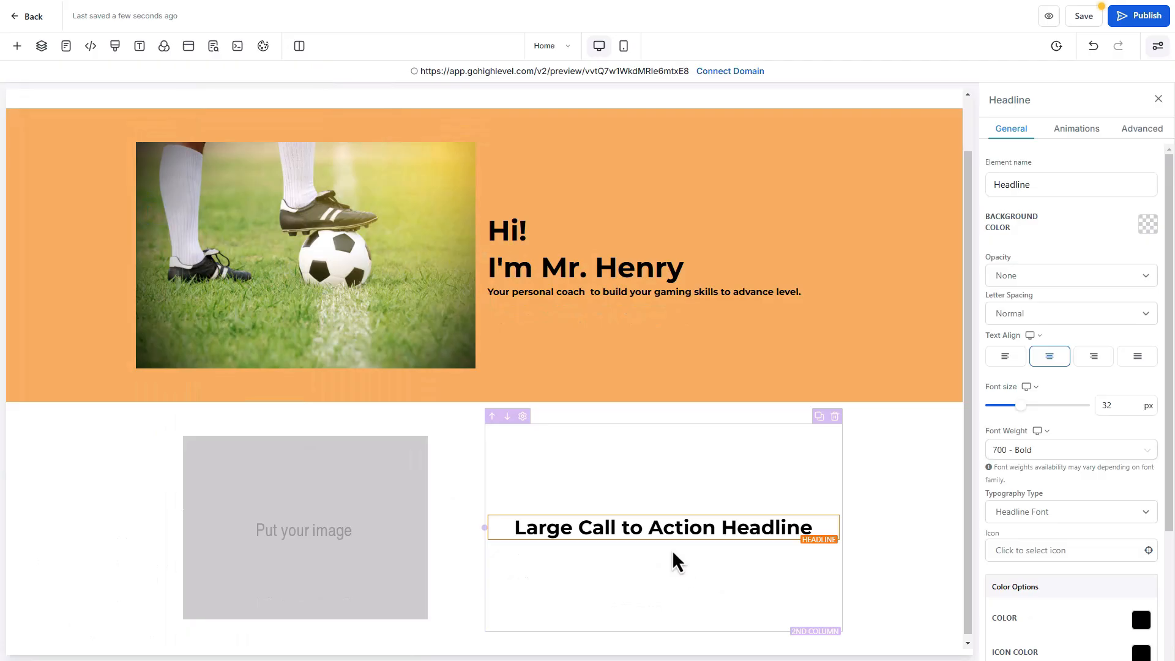
triple_click(671, 530)
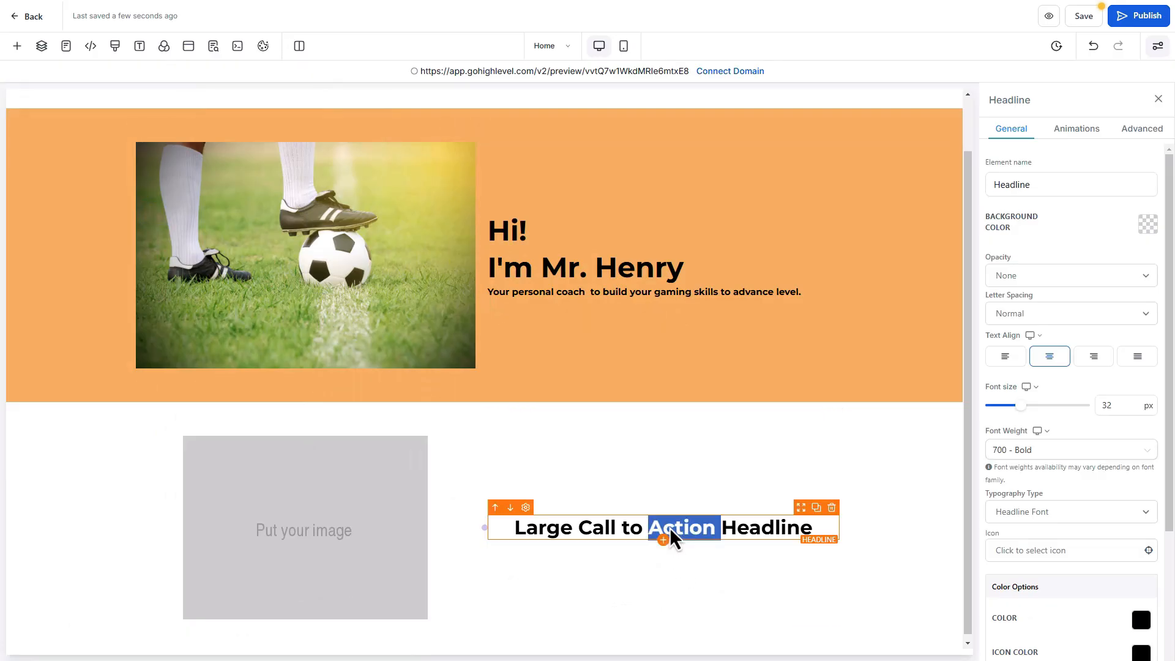
key(ctrl+v)
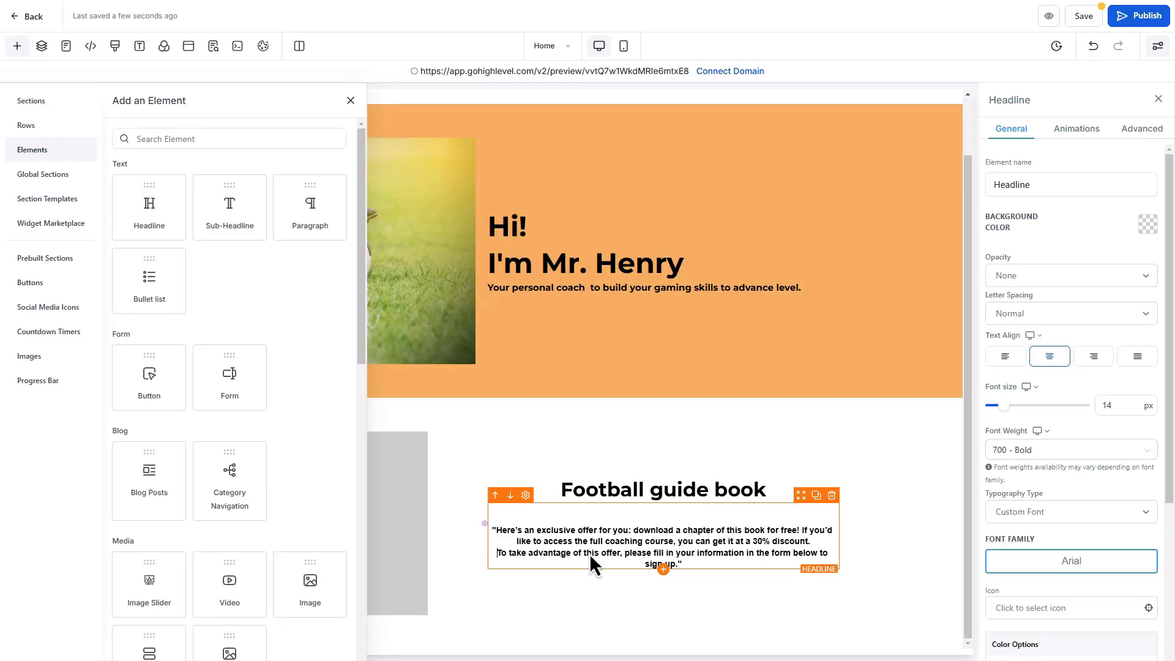
Replace the placeholder image with football-book.png from media storage and give the "Football guide book" headline an orange background
click(458, 546)
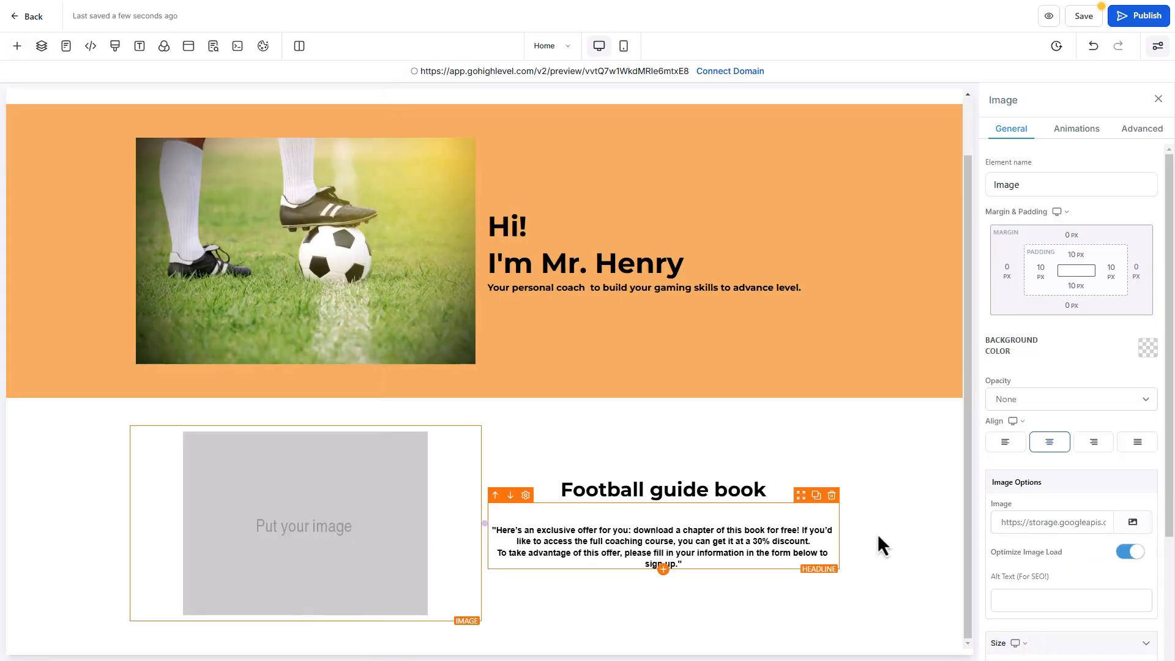
click(1133, 523)
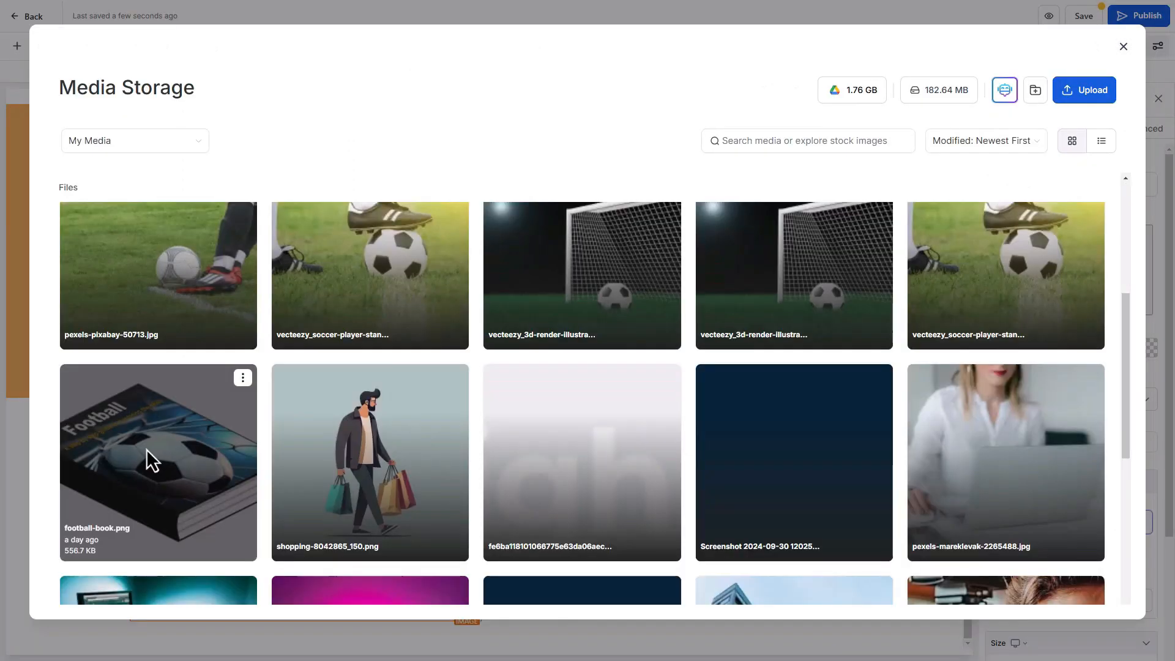
click(145, 460)
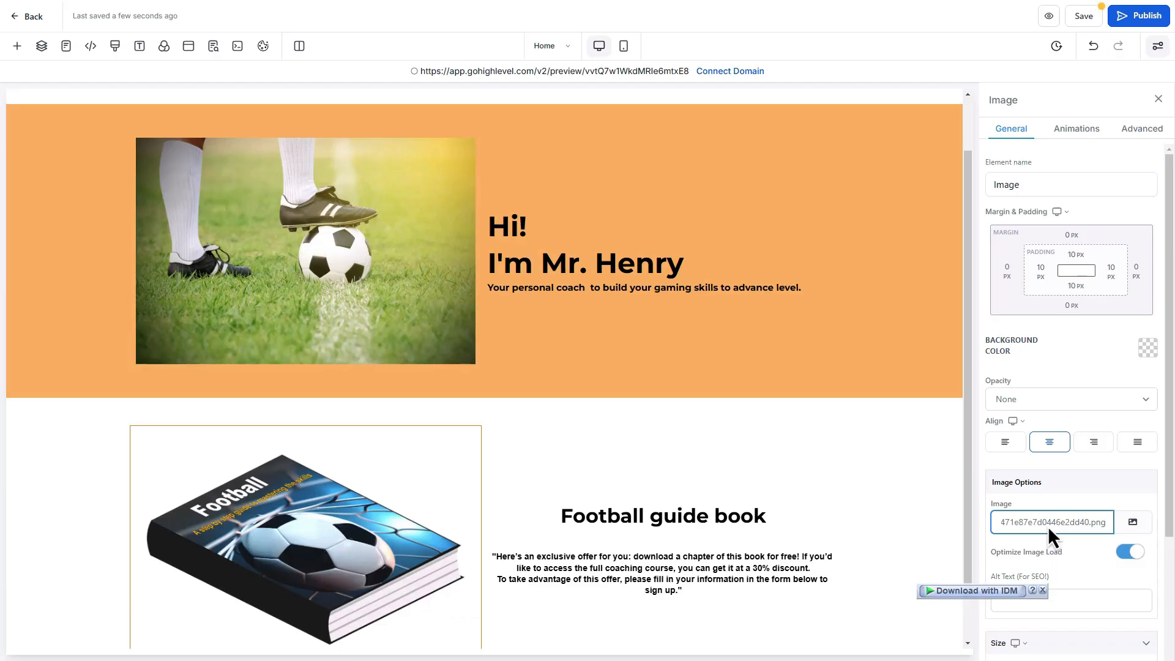
scroll(489, 506, down, 1)
click(488, 517)
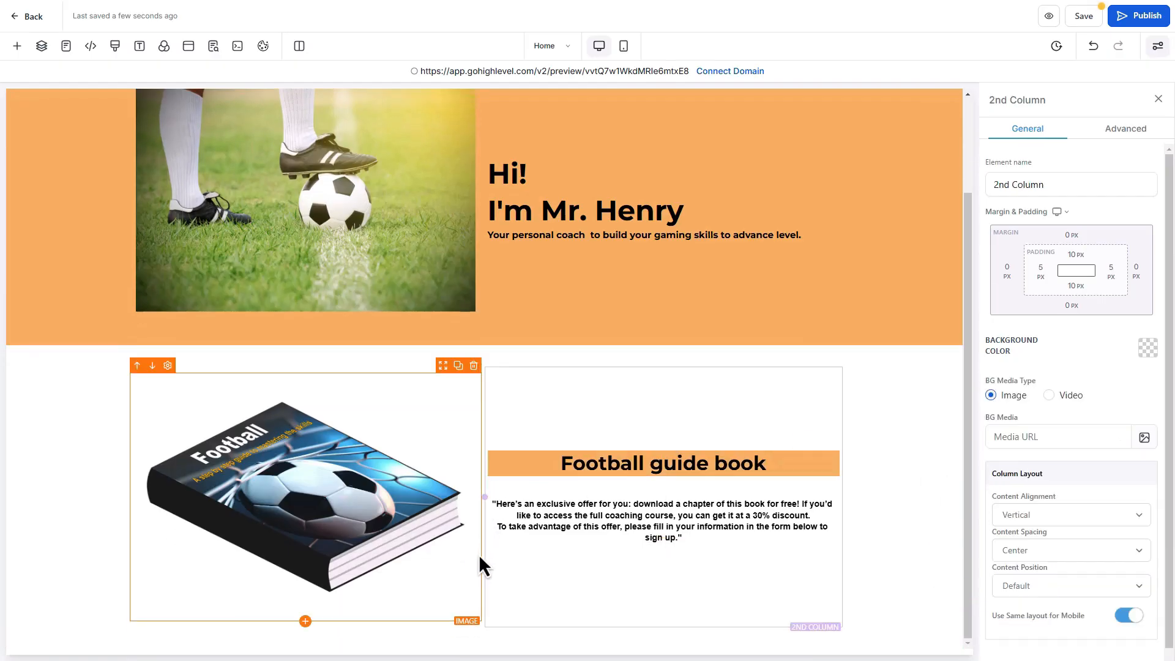
Add a full-width section with a one-column row below the football guide book section
click(18, 46)
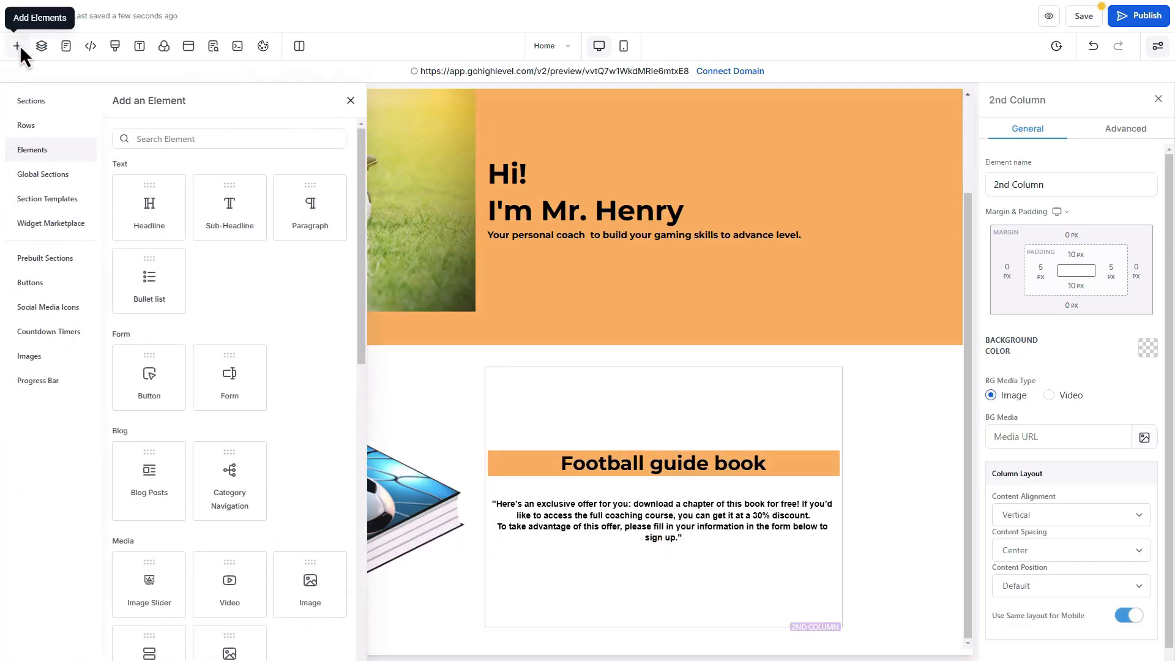
click(27, 98)
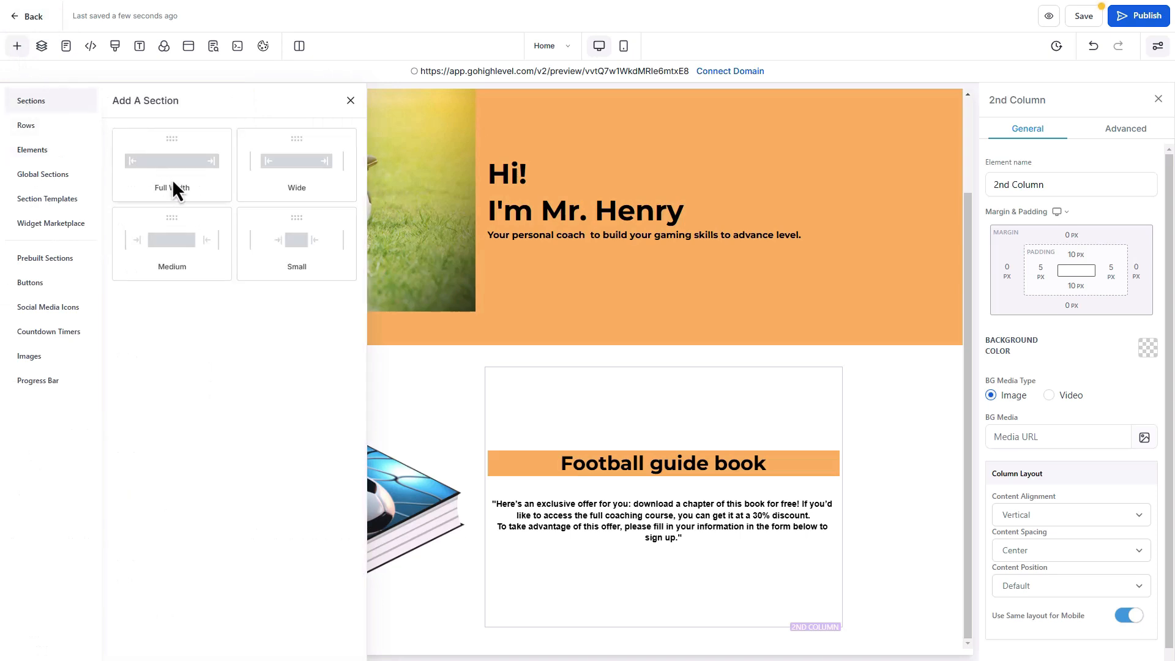
drag(172, 179, 432, 639)
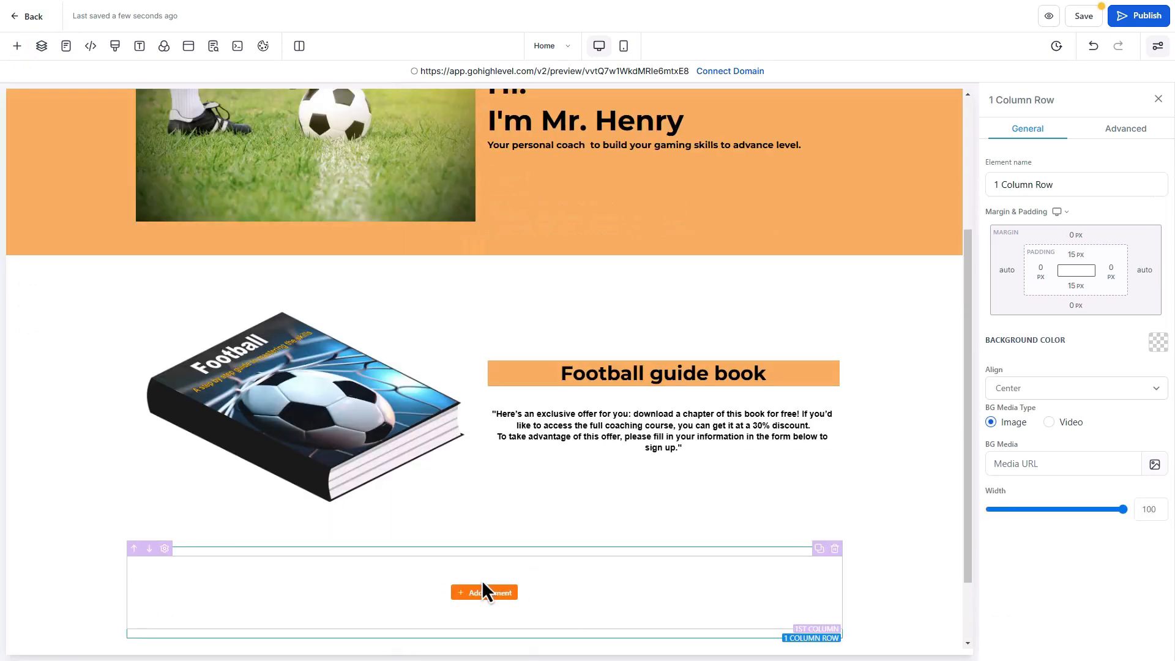
Add a headline reading "Book Features" to the one-column row
scroll(484, 583, down, 2)
click(484, 532)
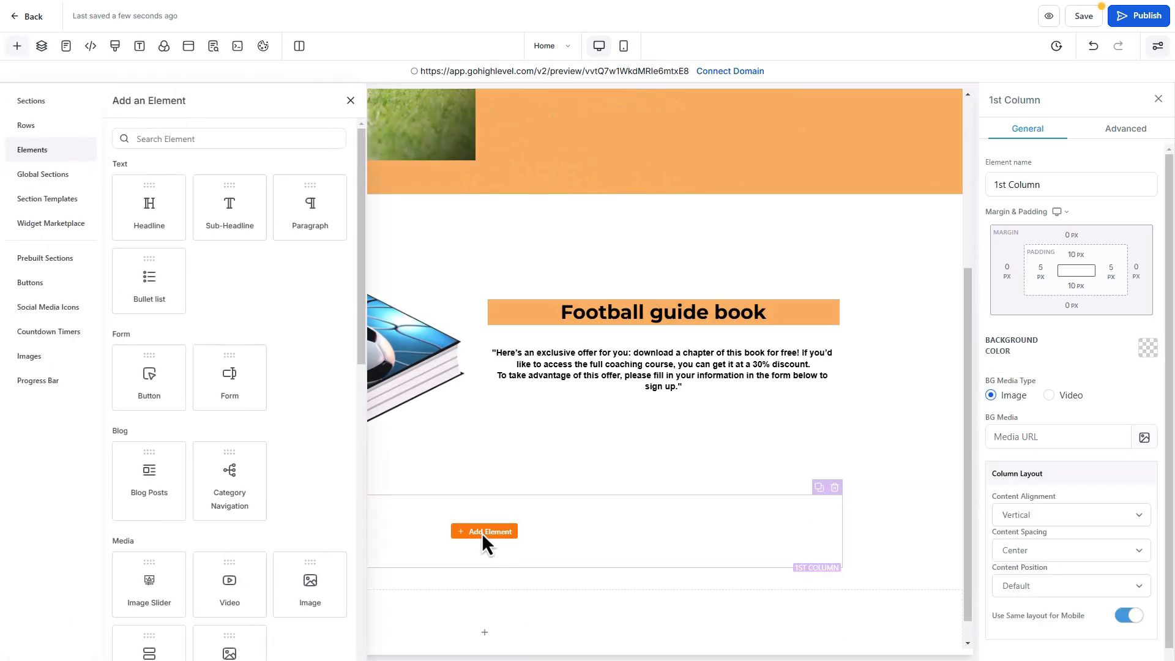
drag(144, 218, 497, 527)
text(Bo)
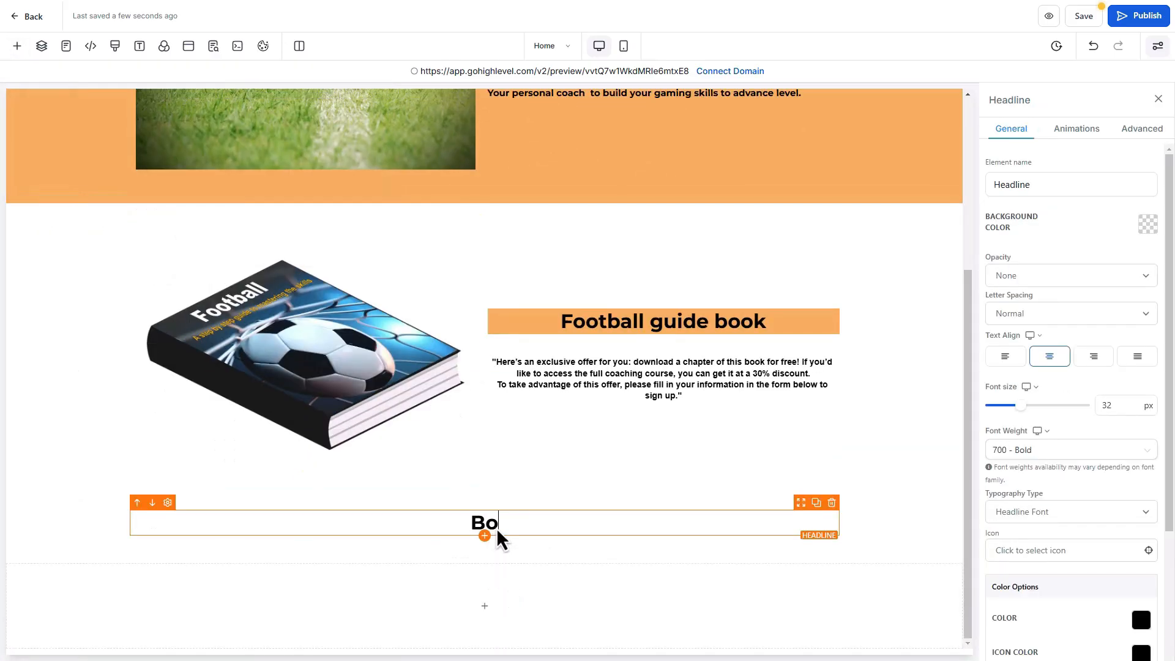
text(ok Features)
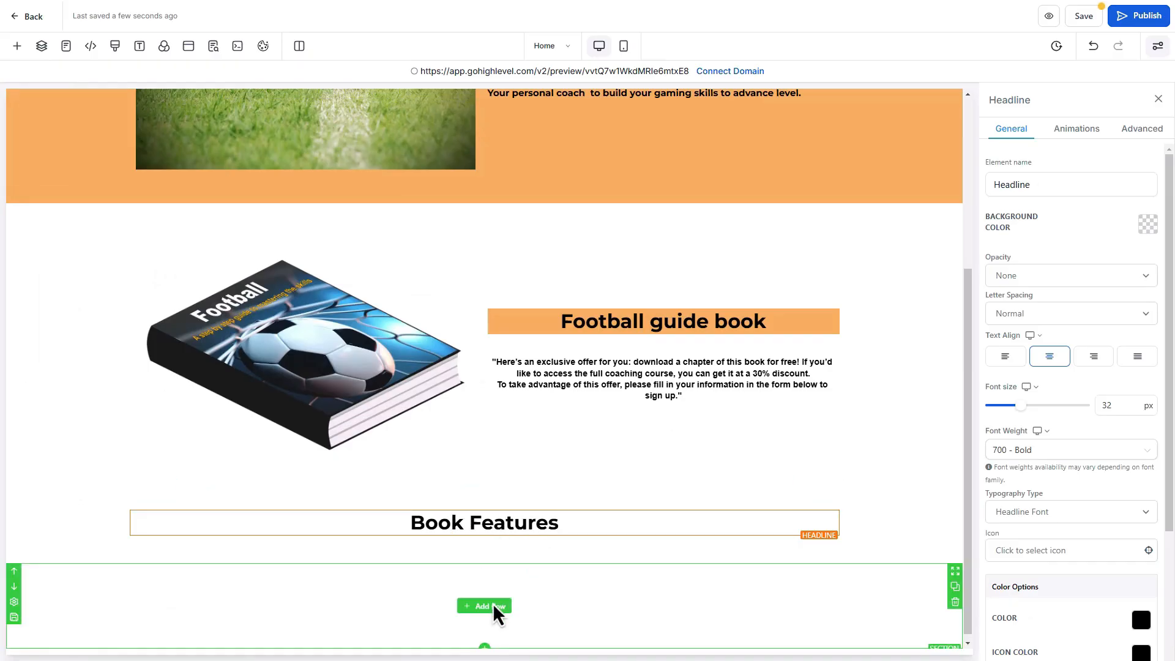
Insert a three-column row into the empty section below the "Book Features" headline
click(493, 605)
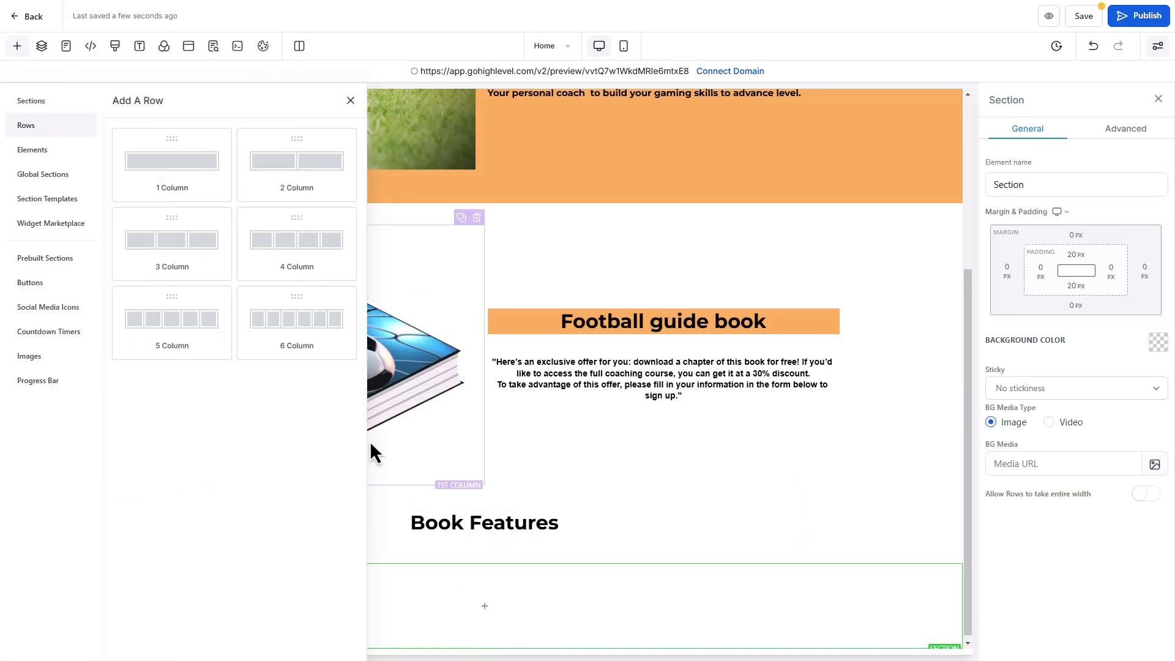
drag(214, 269, 506, 579)
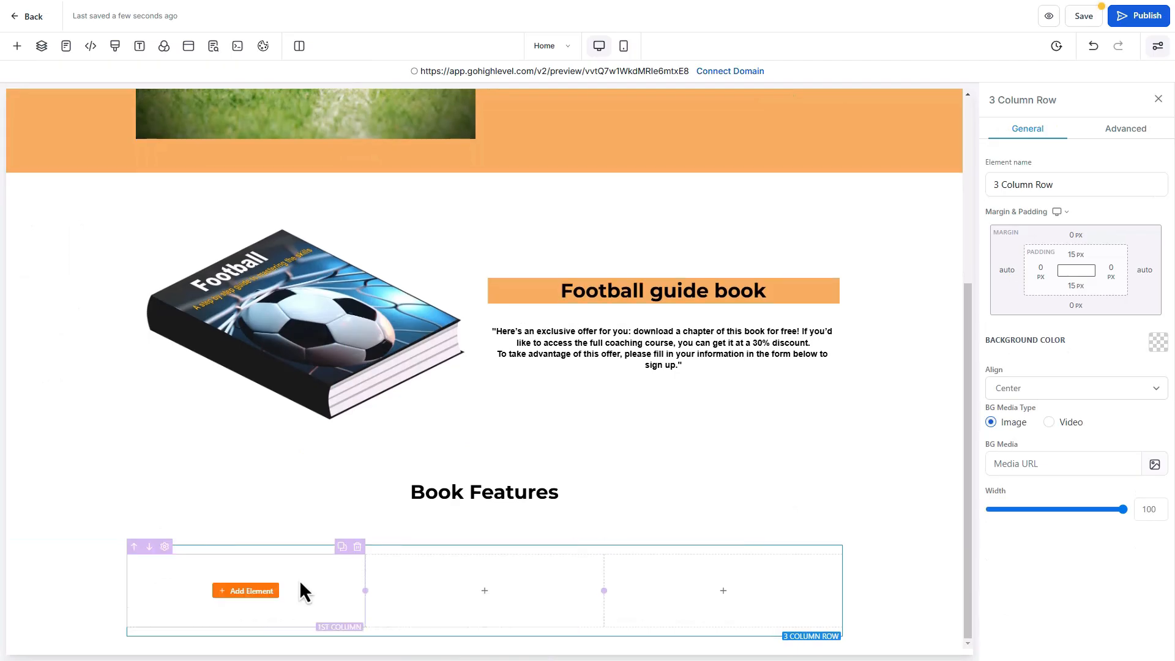
click(259, 592)
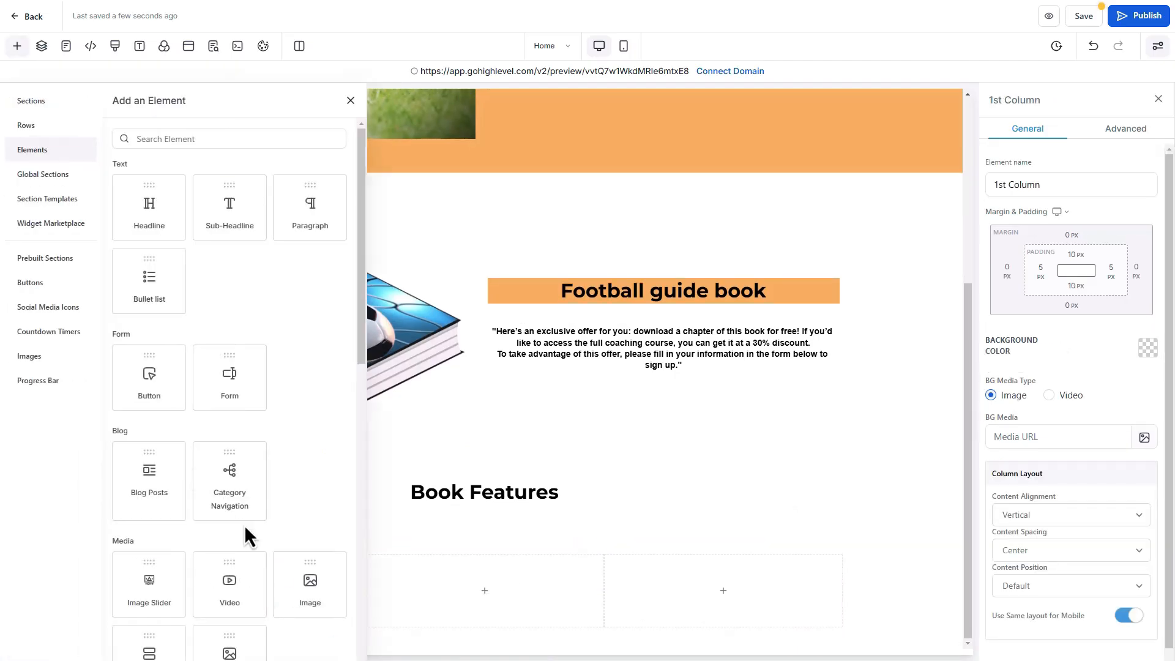
click(73, 126)
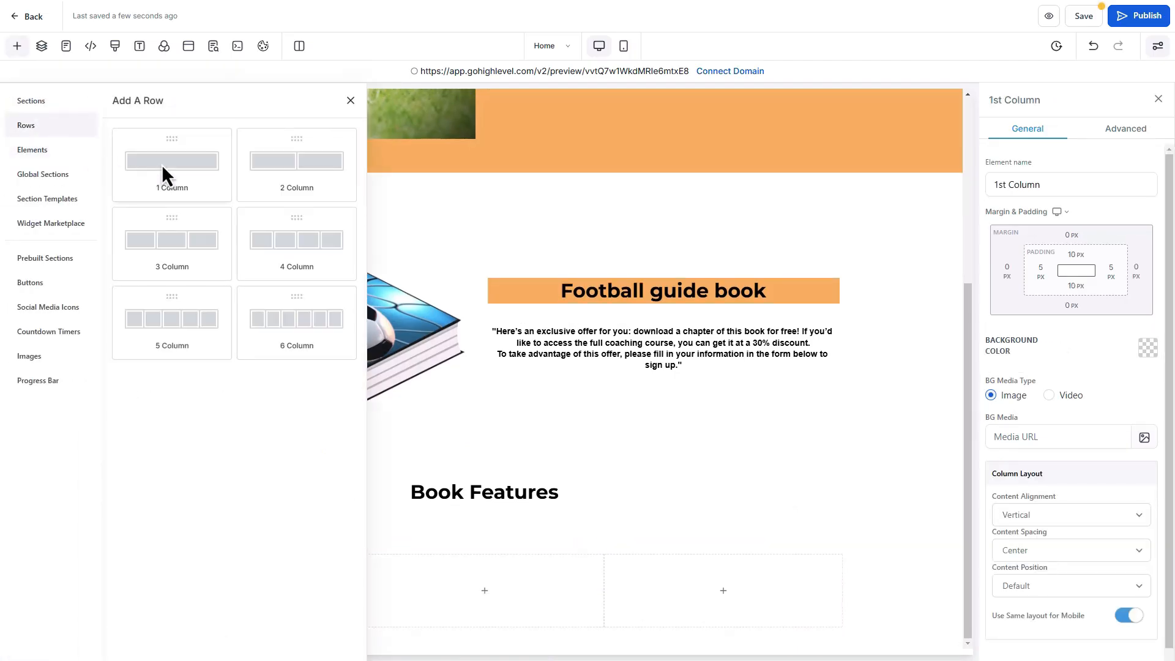
click(390, 578)
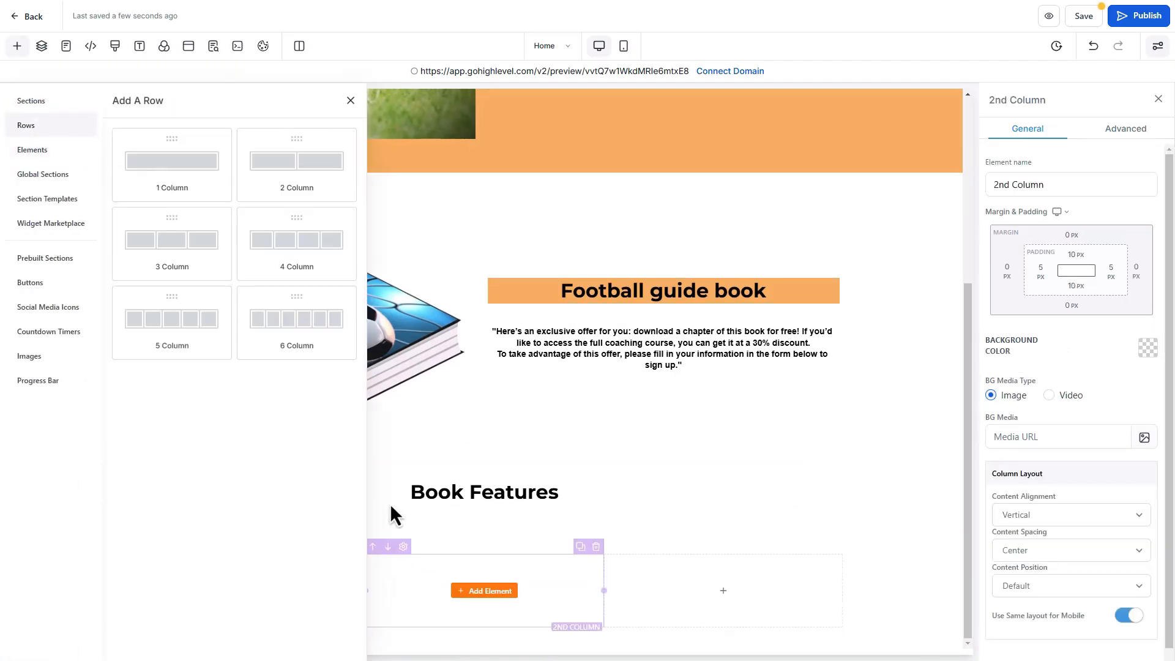
click(351, 101)
Add the headlines "Chapter 1" and "Rules and Regulations for Football game" to the first column below "Book Features"
click(248, 592)
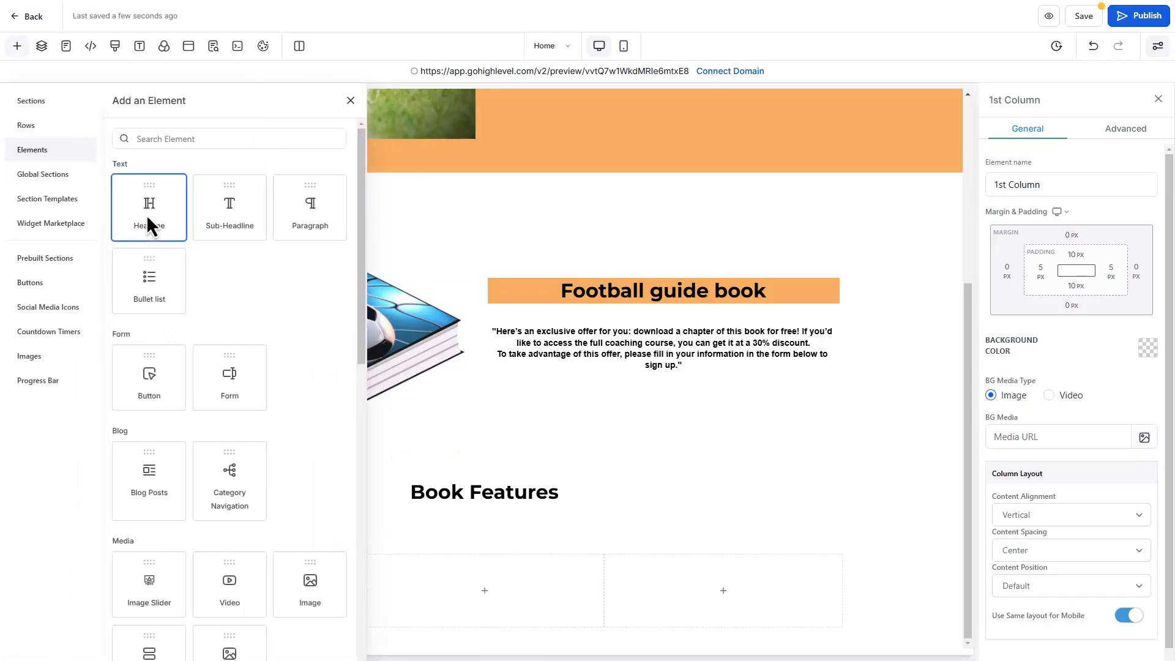
drag(147, 217, 302, 600)
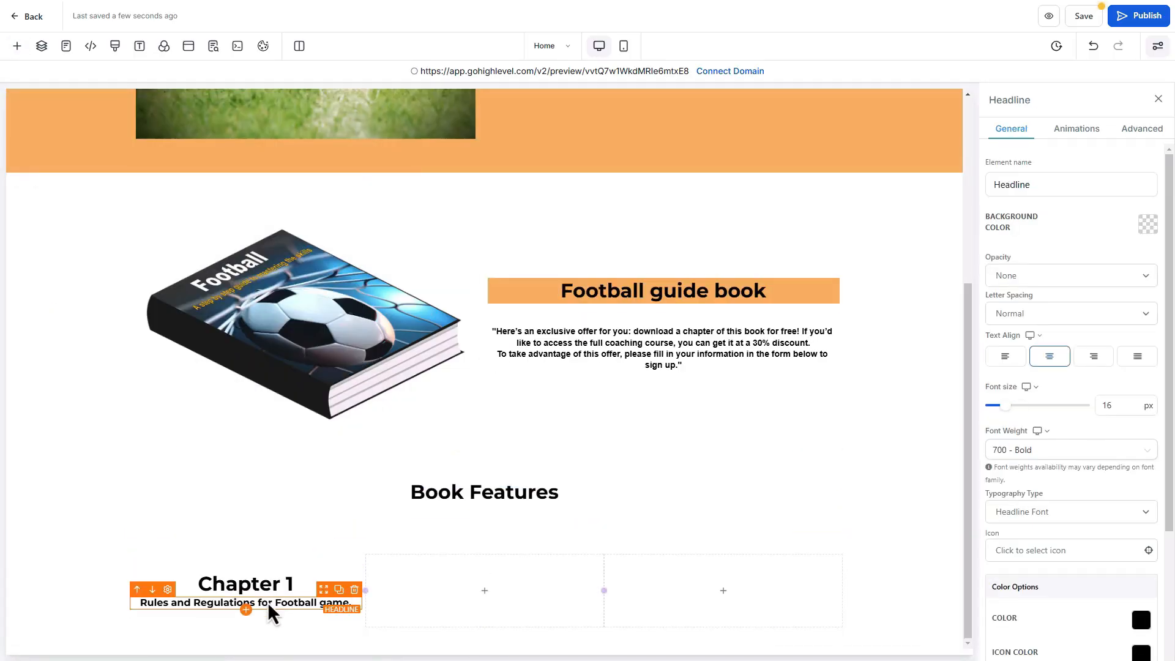
key(BackSpace)
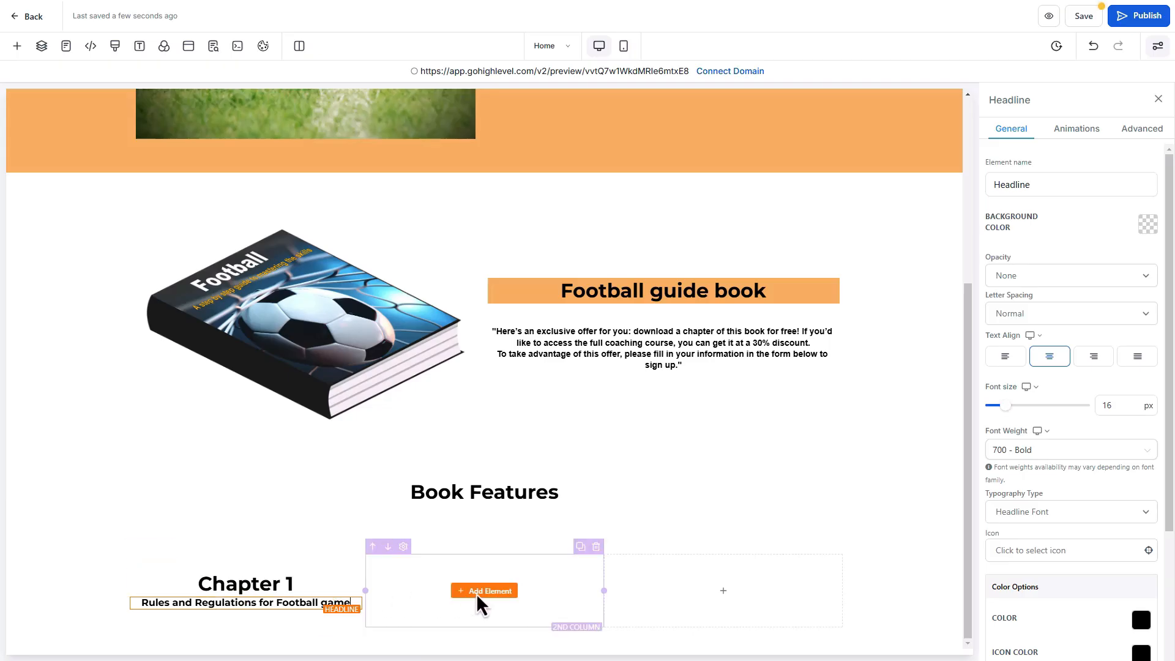
Add the headlines "Chapter 2-5" and "Basic techniques that should be known every player" to the second column
click(478, 593)
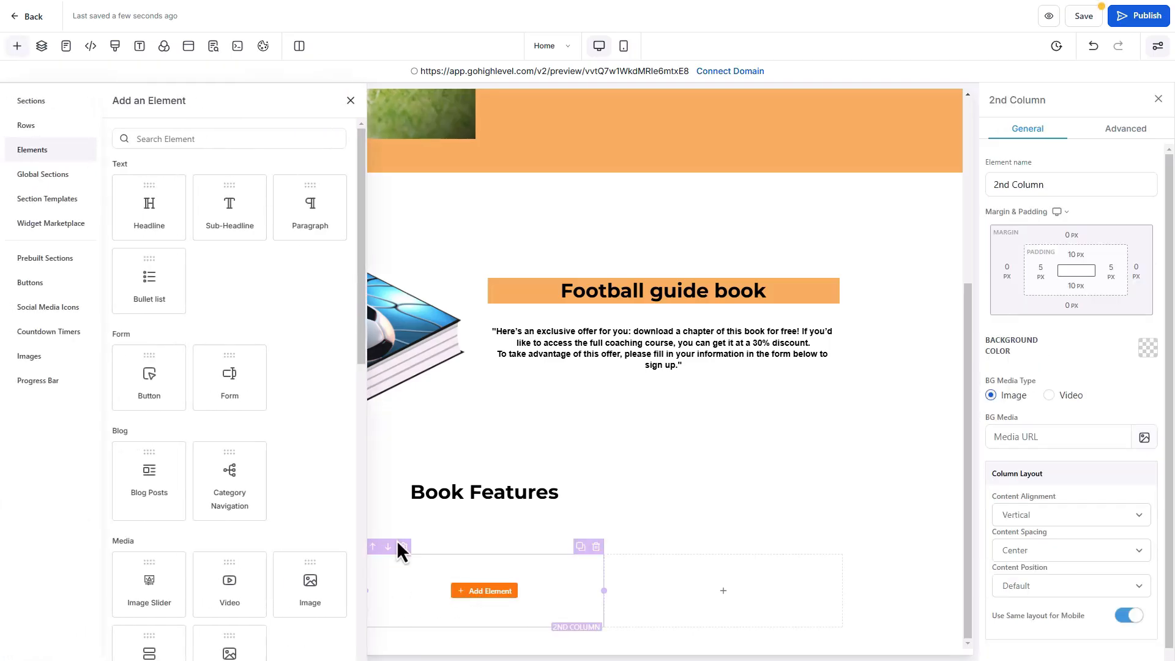
drag(145, 208, 481, 625)
double_click(506, 609)
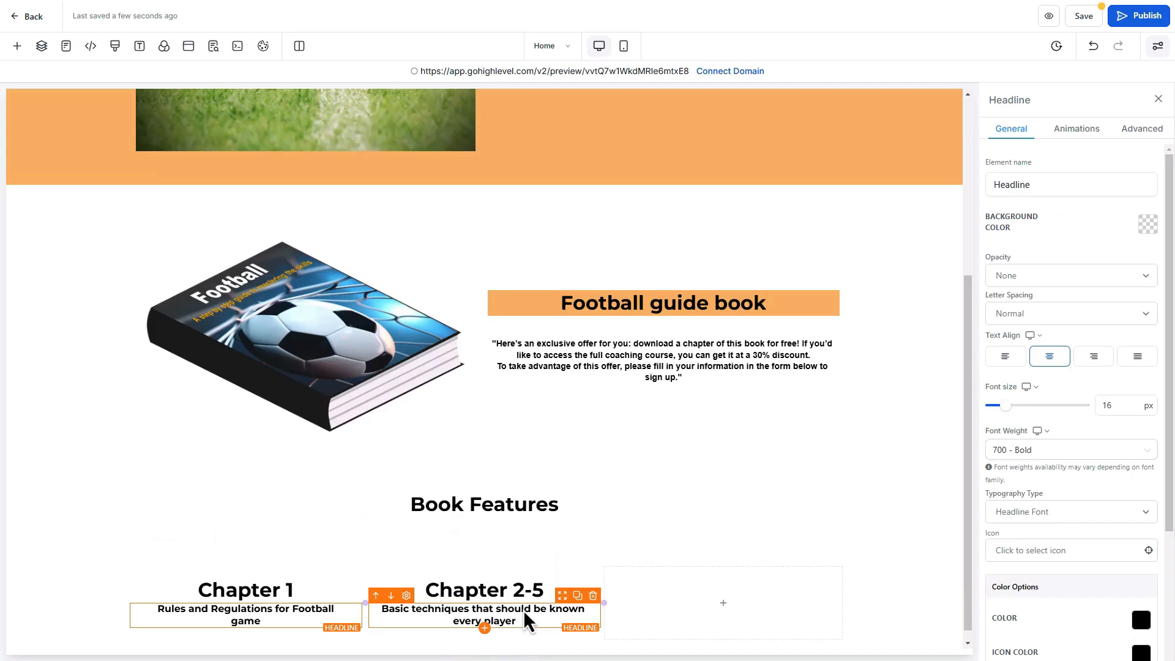
Add the headlines "Chapter 5-10" and "Advance and Professional training with videos and live coaching with me" to the third column
click(719, 609)
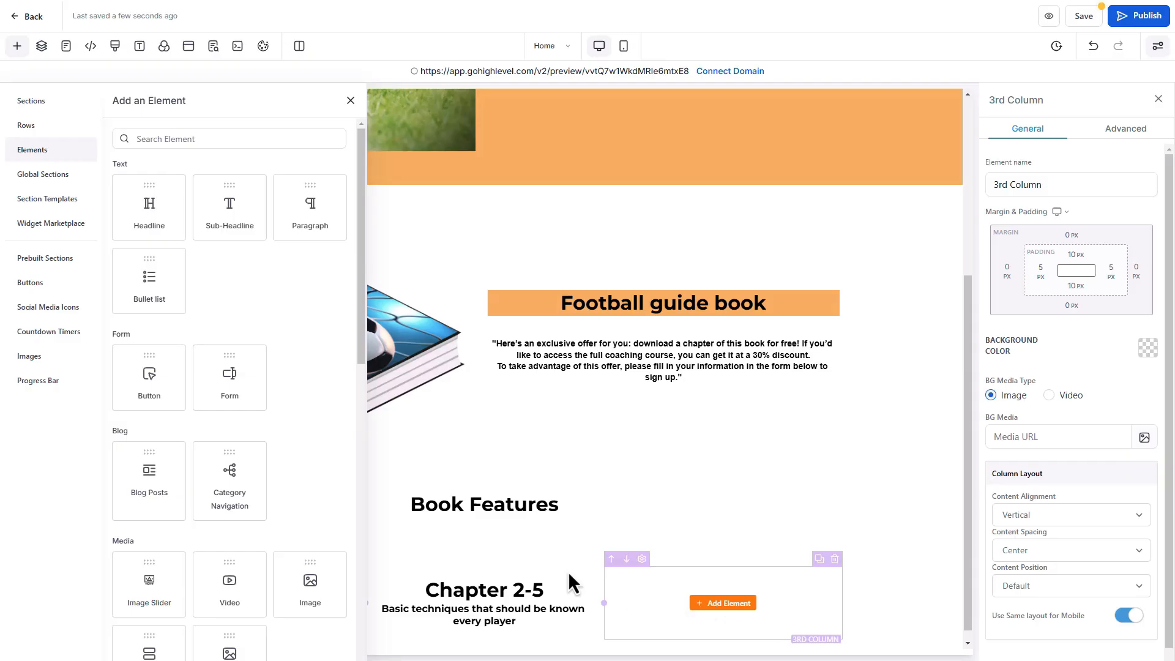
drag(153, 220, 621, 581)
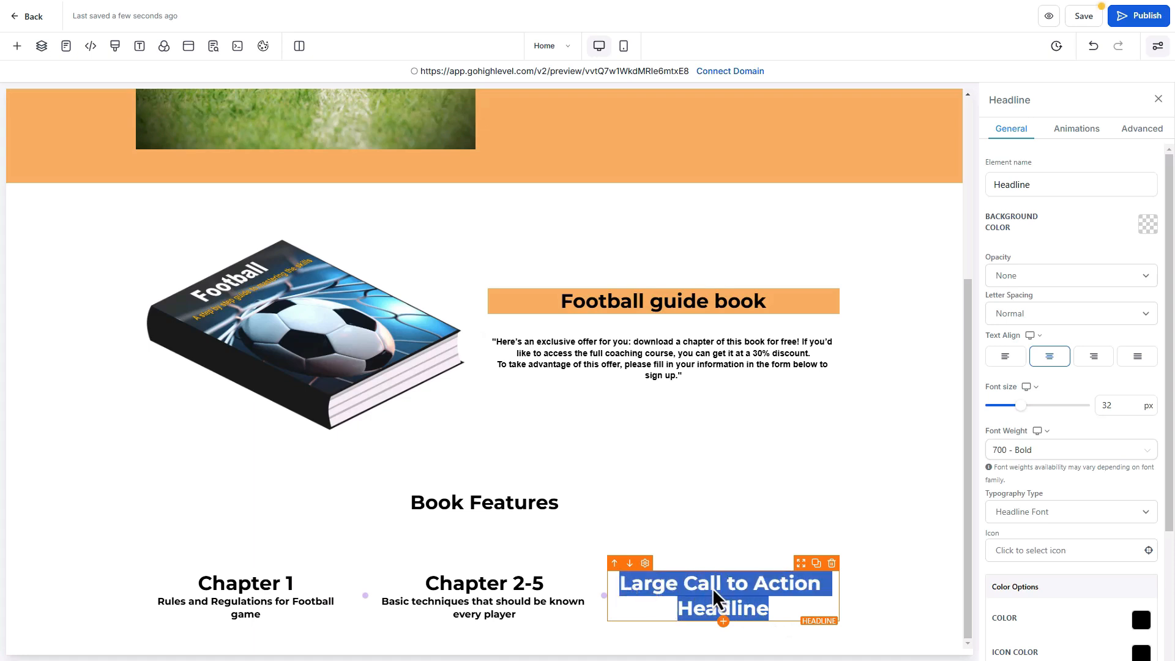
key(BackSpace)
text(Chapter 5-10)
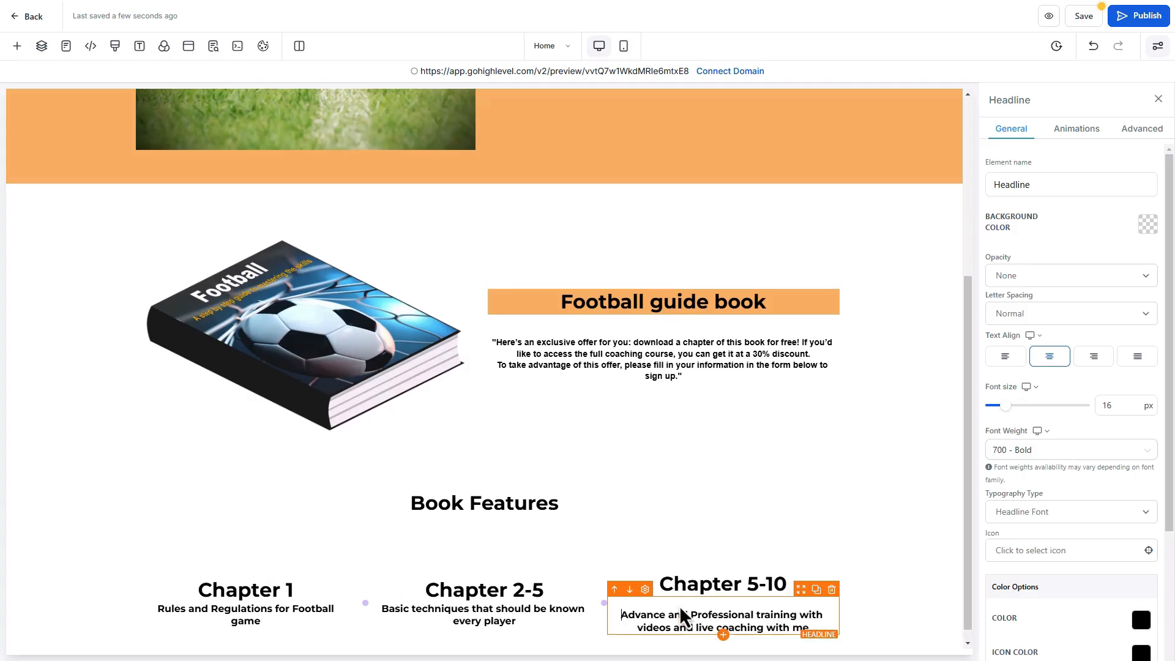
key(Delete)
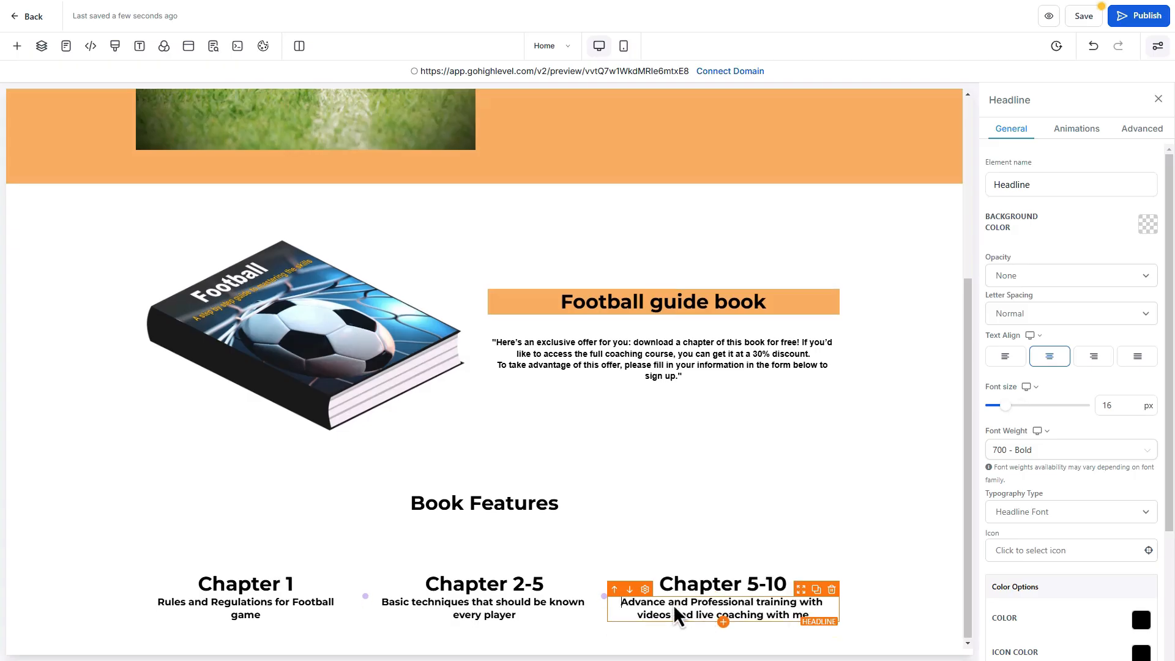
click(859, 613)
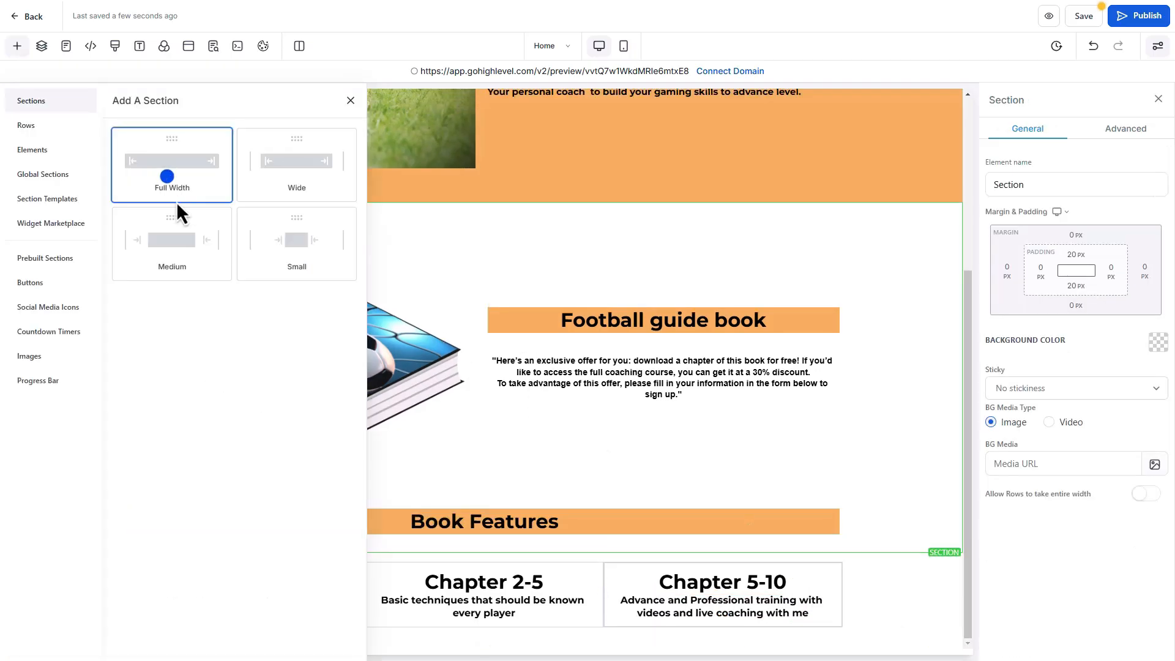
Add a full-width section with a one-column row below the chapters and give it the headline "To get your super offer Fill the Form!"
drag(168, 179, 484, 594)
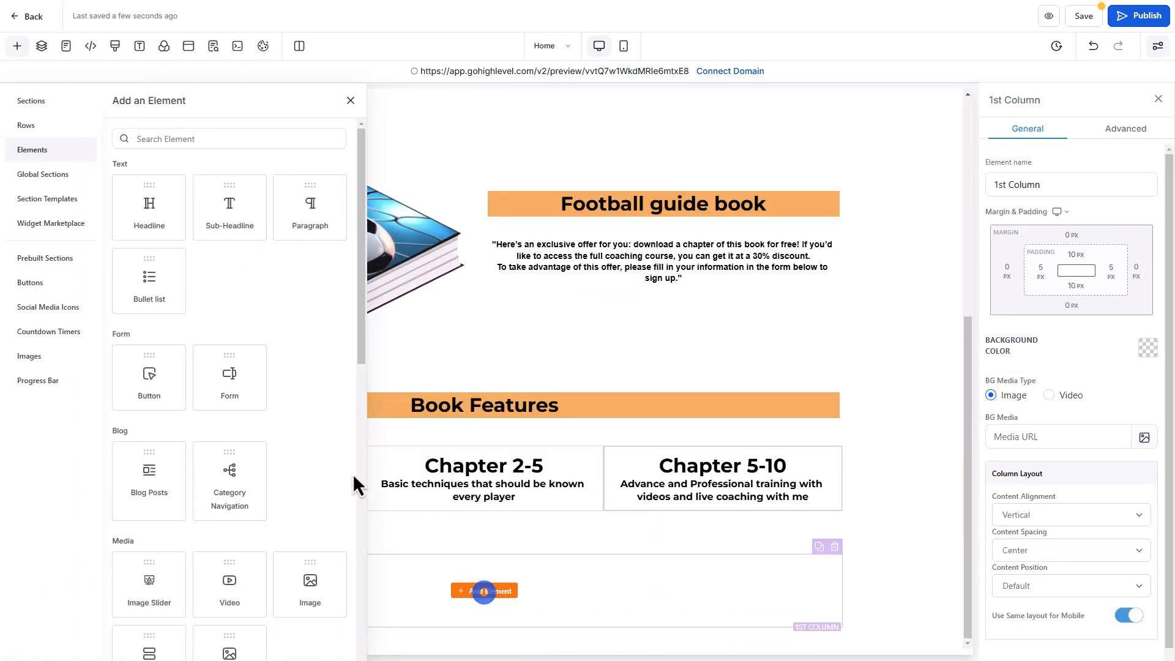
drag(155, 222, 533, 631)
text(To get your super offer Fill the Form!)
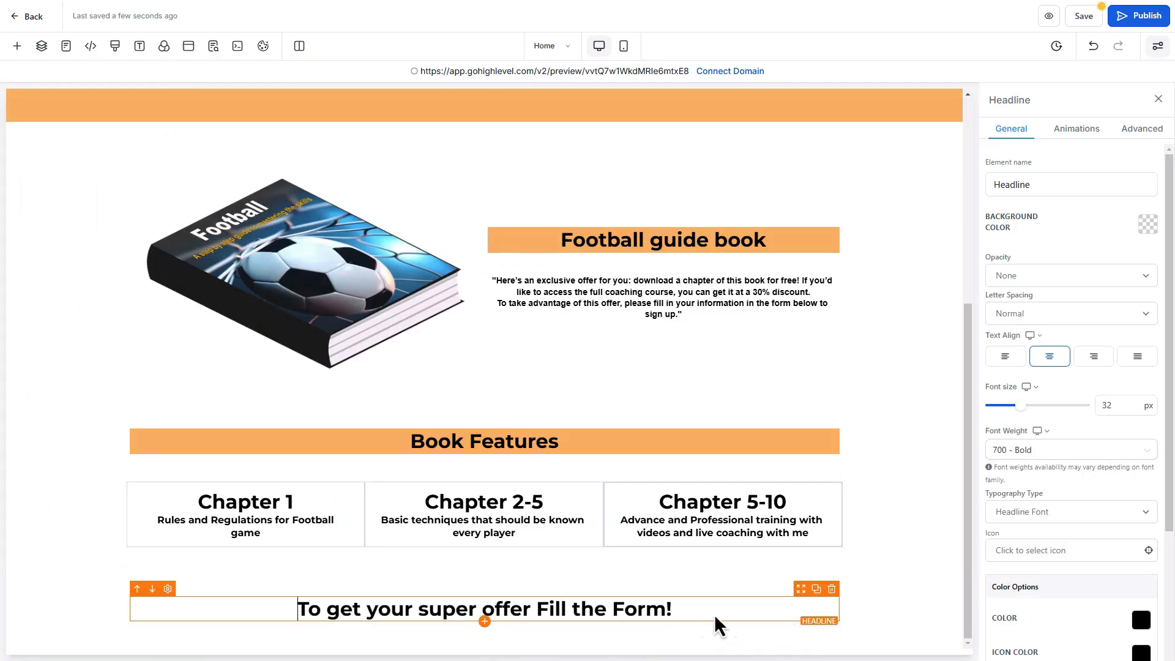
Insert a form element below the "To get your super offer Fill the Form!" headline and choose Opt-in Form for it
click(817, 589)
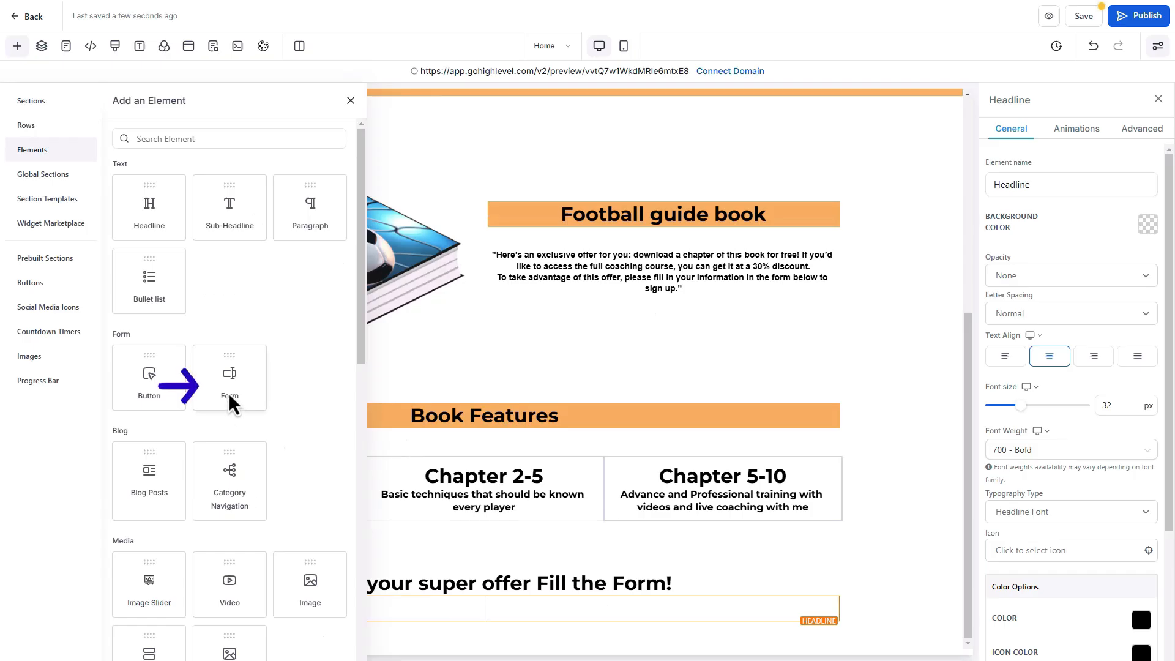
drag(230, 394, 566, 611)
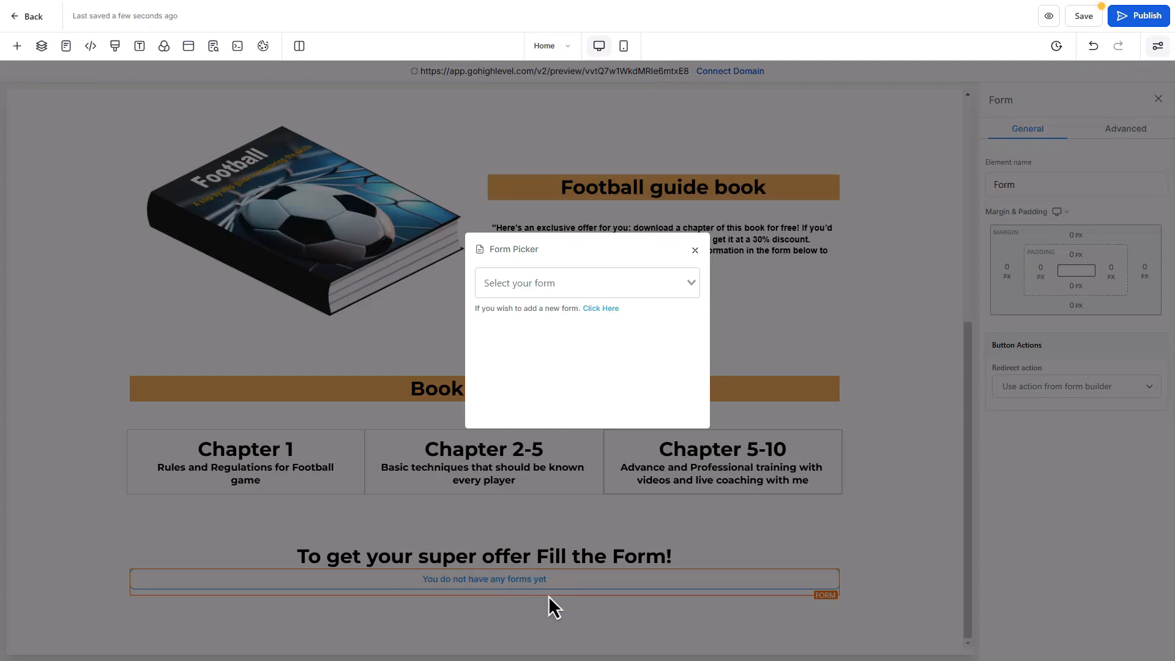
click(636, 285)
scroll(551, 355, down, 2)
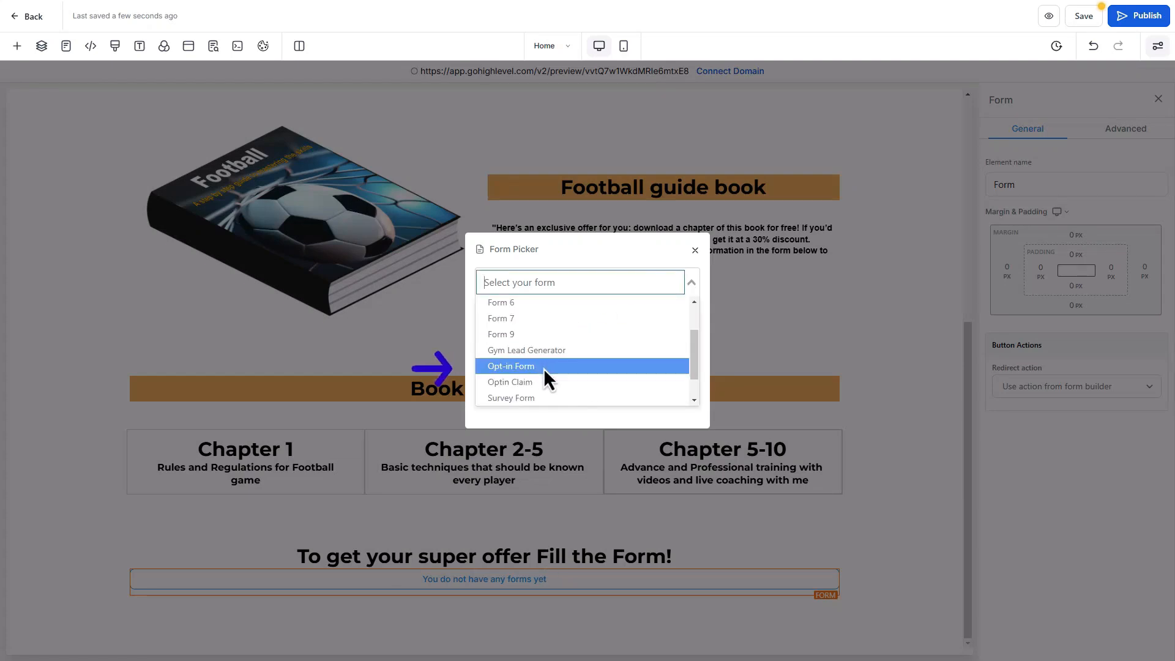
click(544, 369)
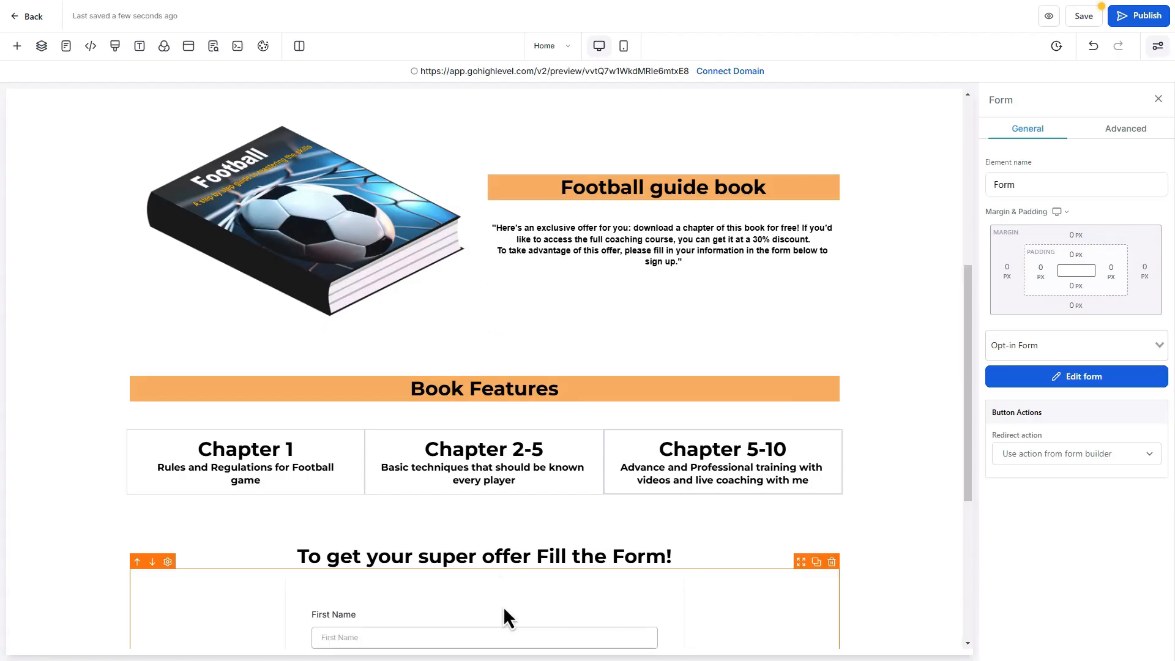
Set the form's redirect action to Go to website Url with the website iconicrush-studios.framer.website
scroll(503, 606, down, 5)
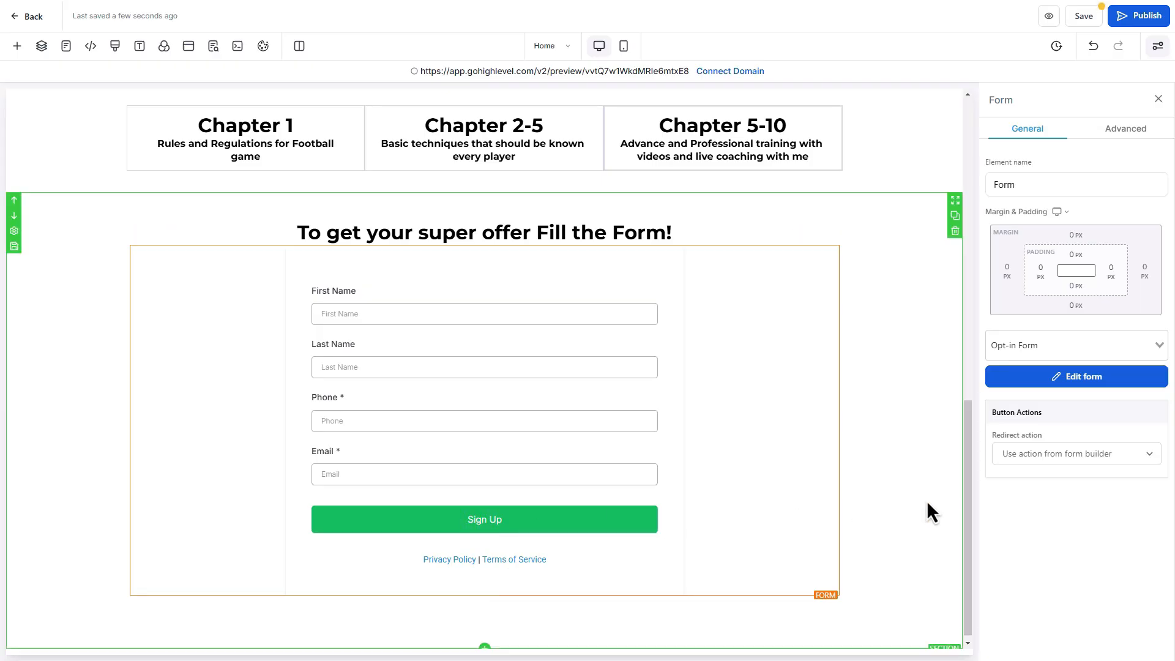
click(1071, 461)
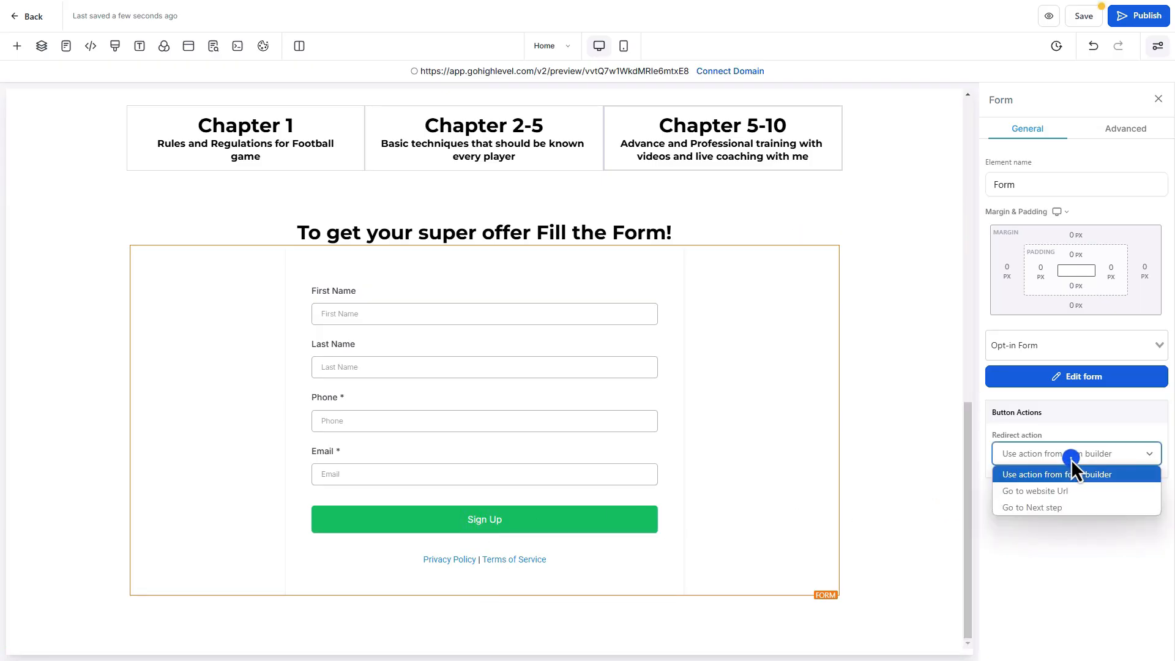
click(1070, 490)
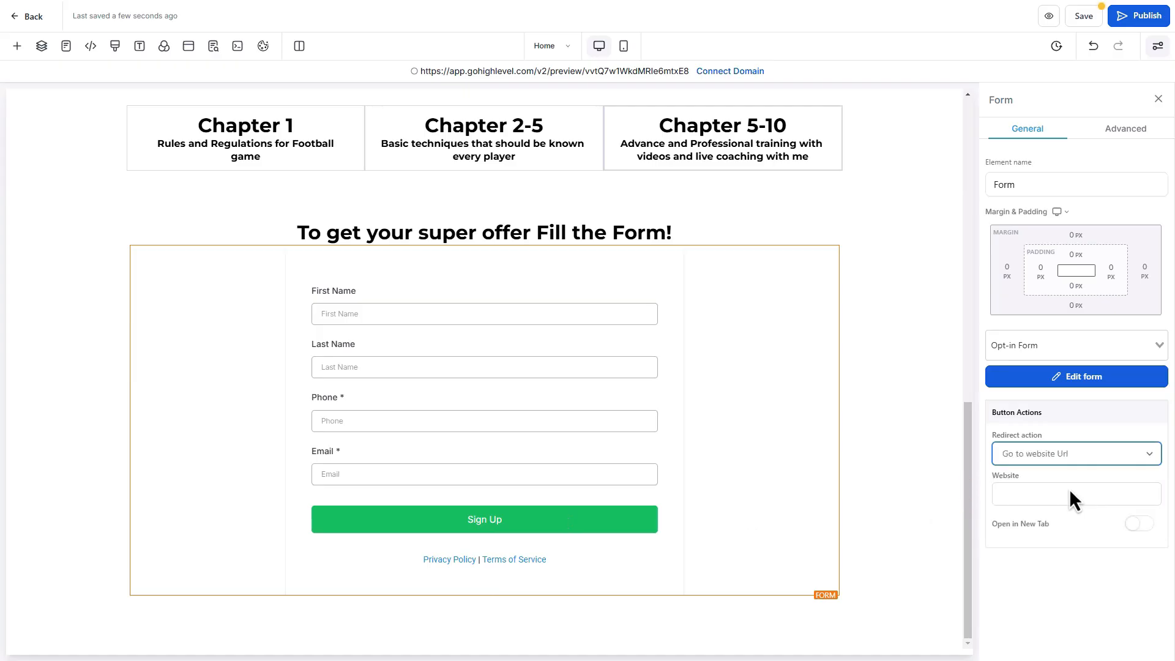
click(1056, 494)
text(iconicrush-studios.framer.website)
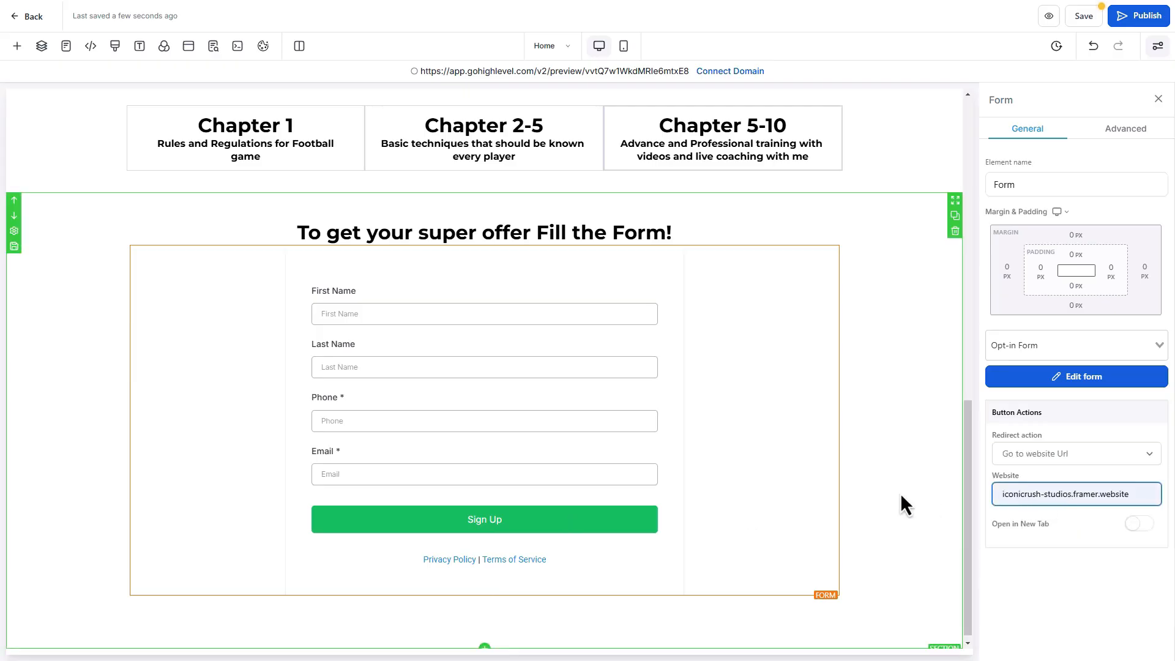
Review the Home page from the testimonials up to the opening headline and save it
drag(969, 391, 978, 570)
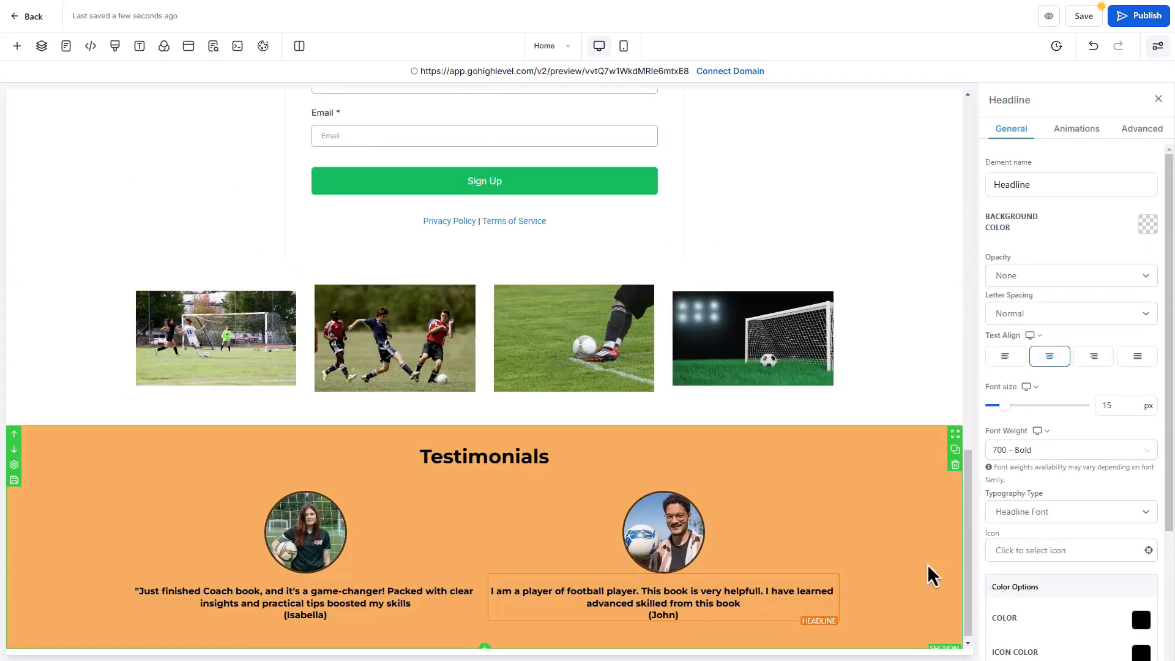
scroll(884, 562, up, 15)
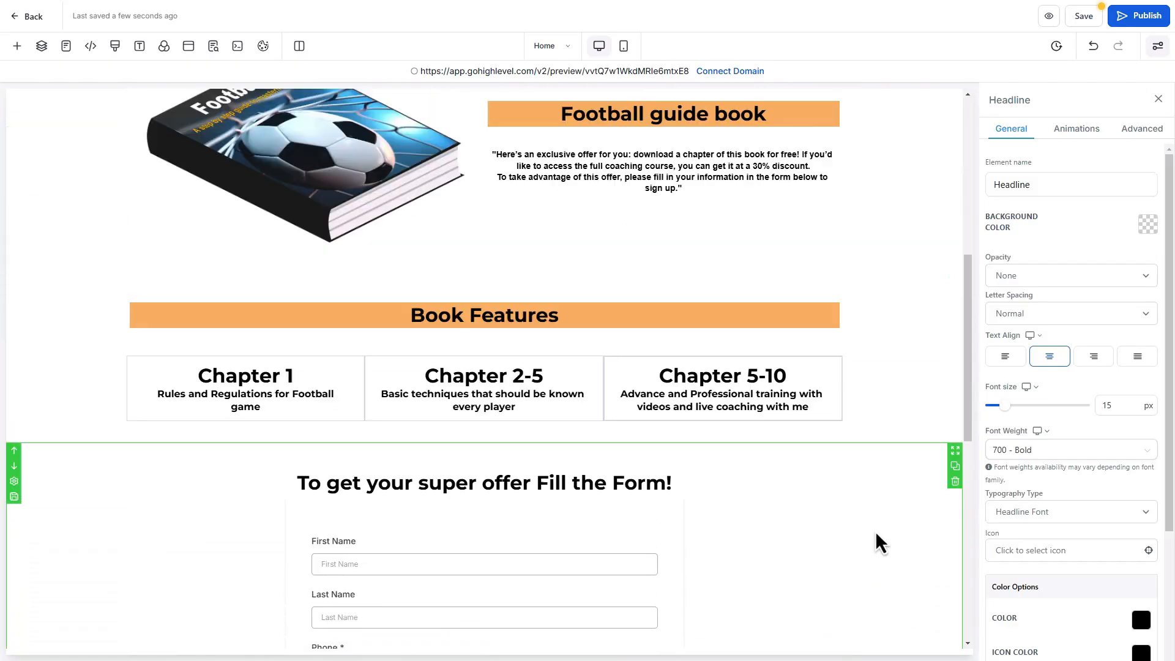
scroll(864, 519, up, 1)
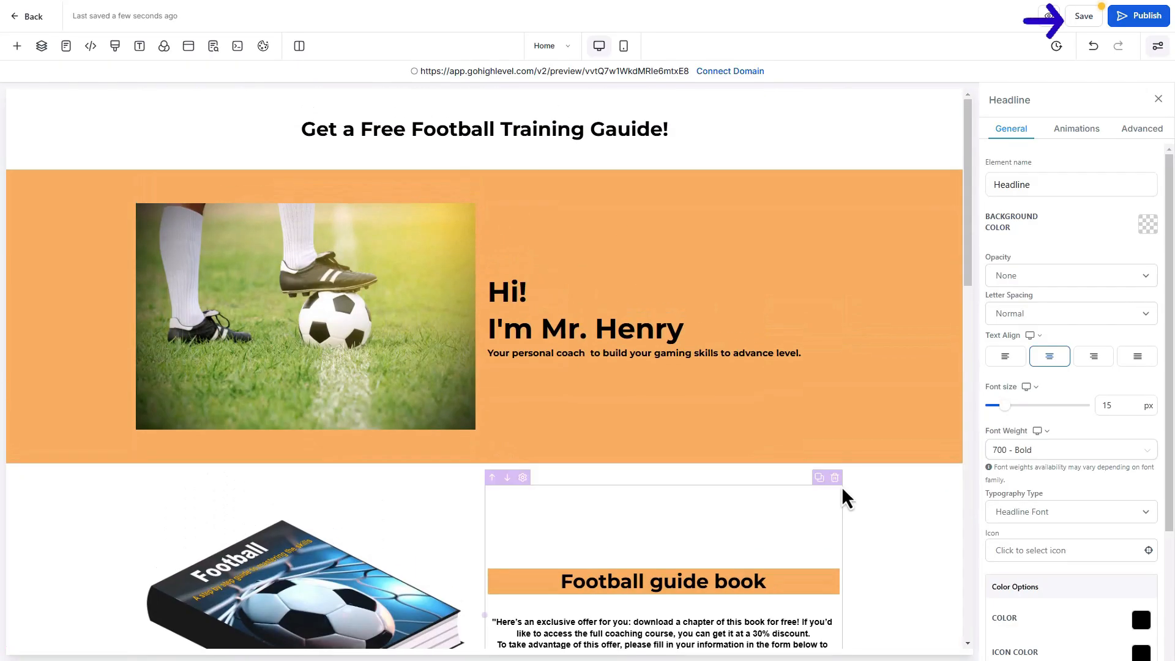
click(1080, 17)
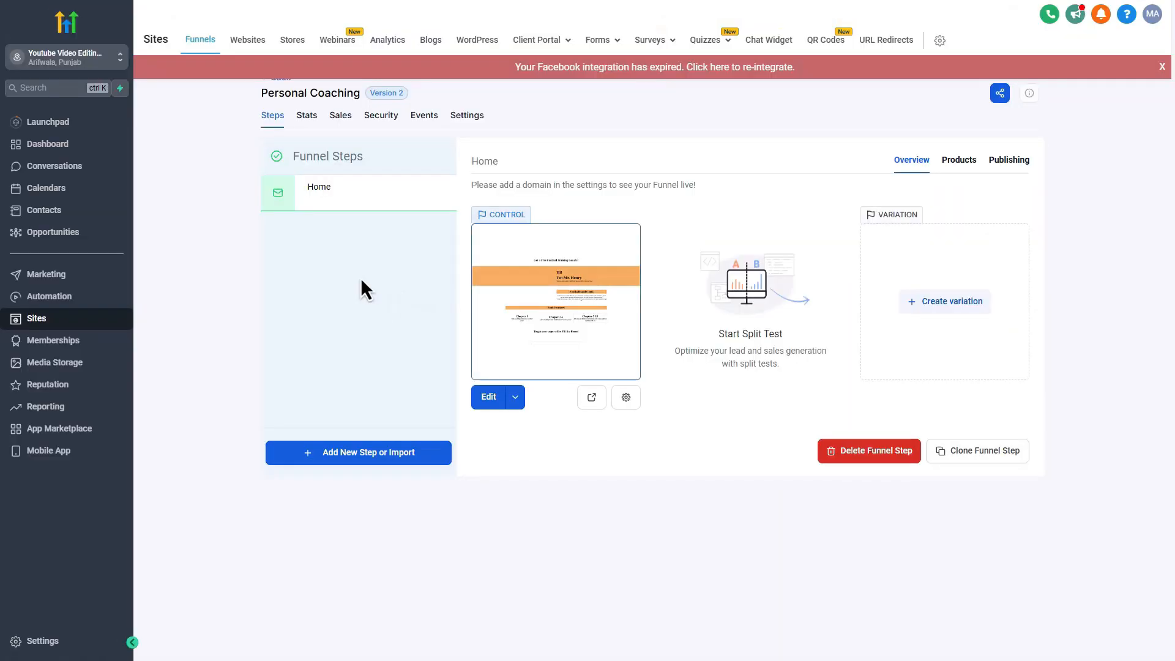
Create a new funnel step named "Thank You" in the Personal Coaching funnel
click(365, 453)
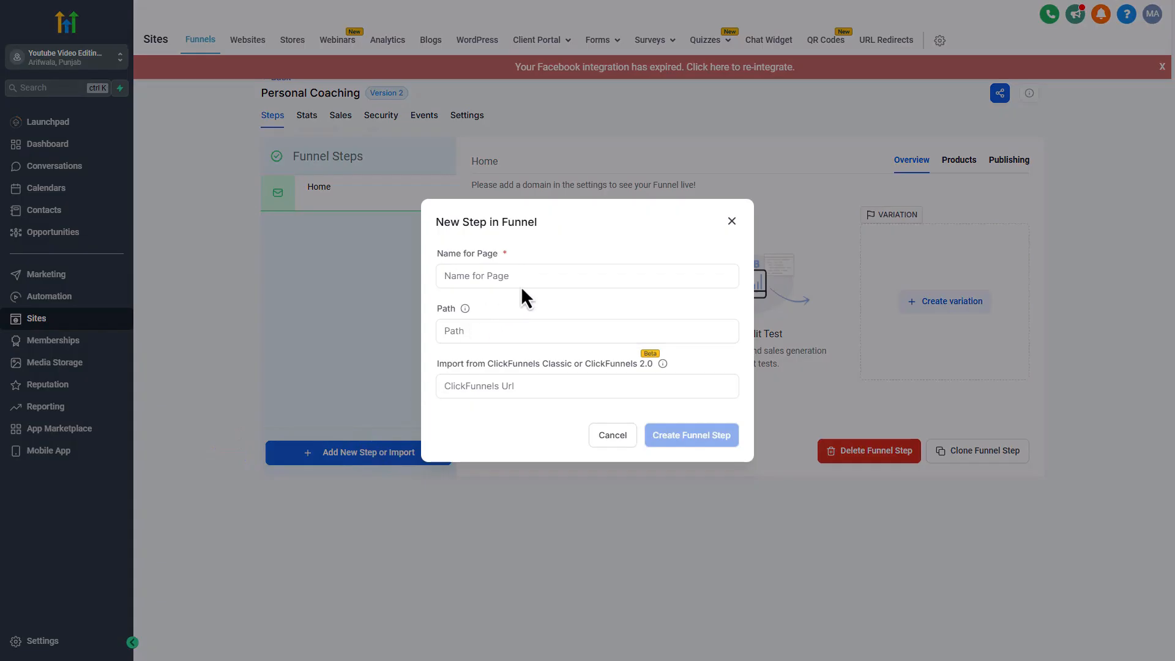
click(541, 278)
text(Thank You)
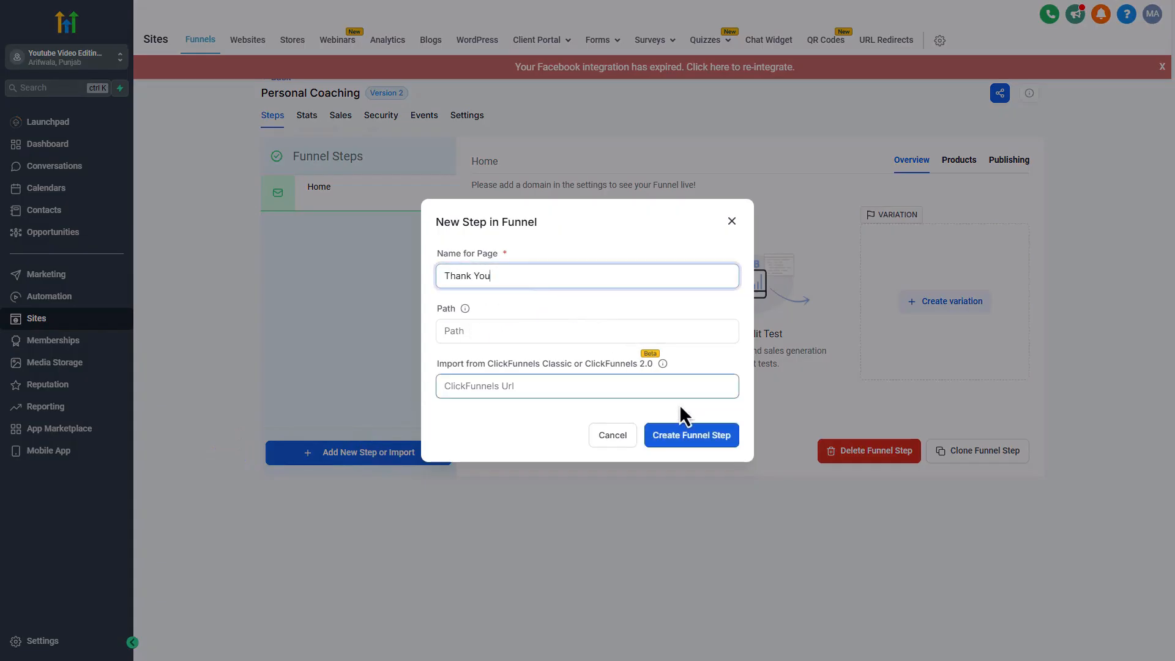
click(697, 437)
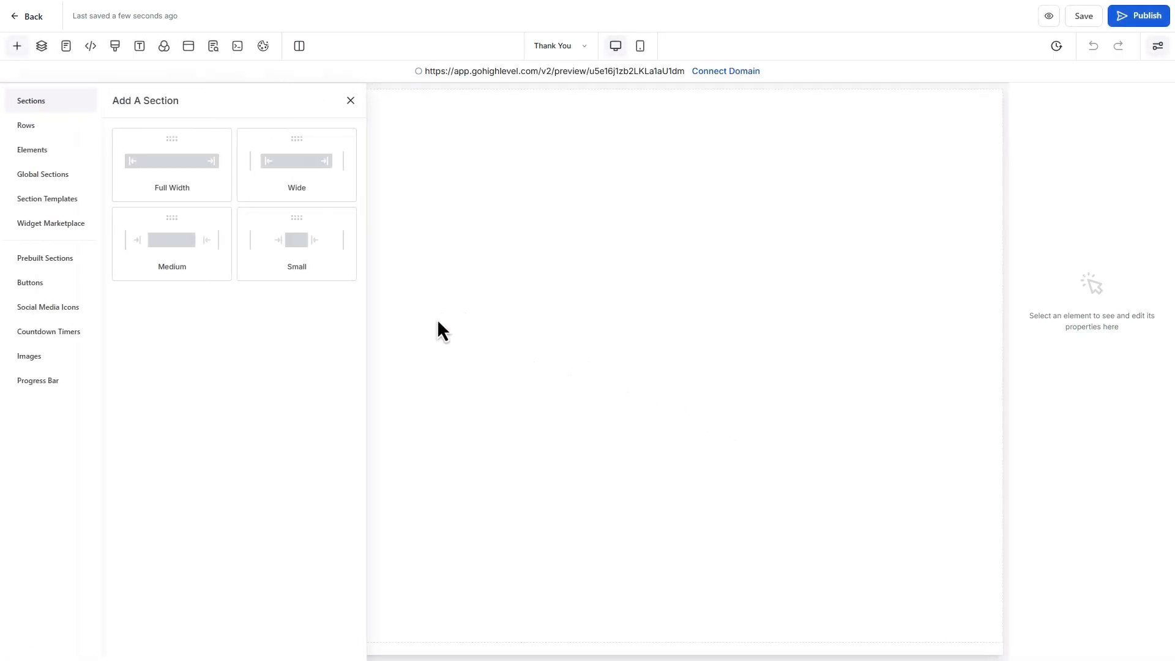
Add a full-width section with a one-column row to the Thank You page and insert an enlarged "Thank You" headline
drag(175, 170, 647, 328)
click(482, 147)
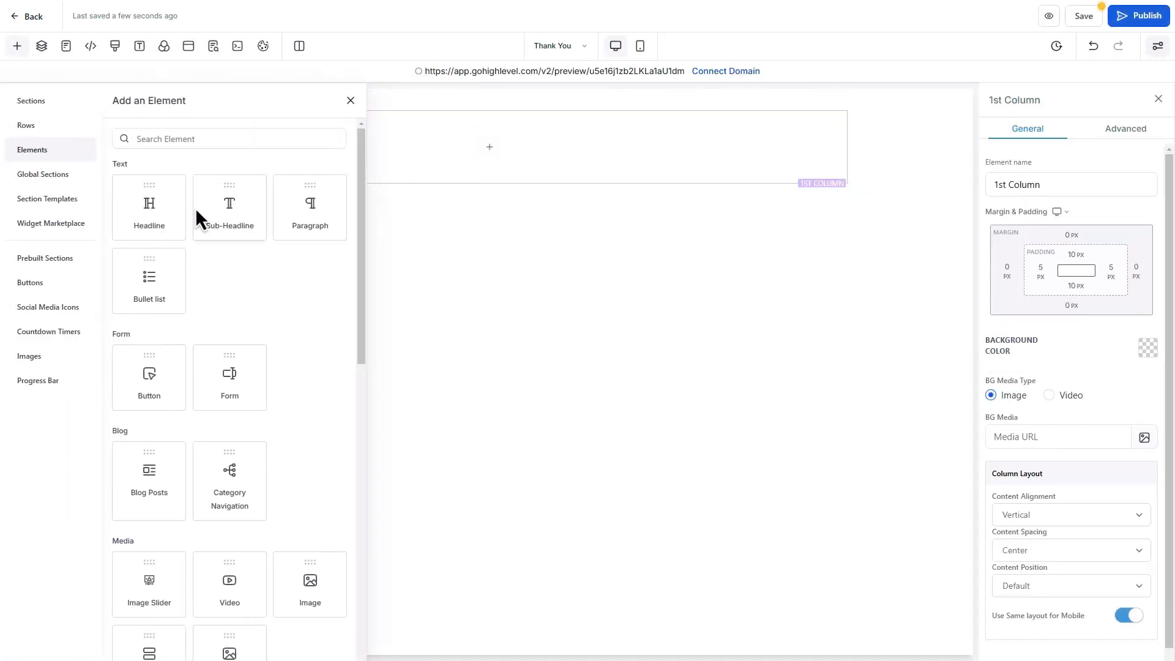
drag(145, 214, 469, 131)
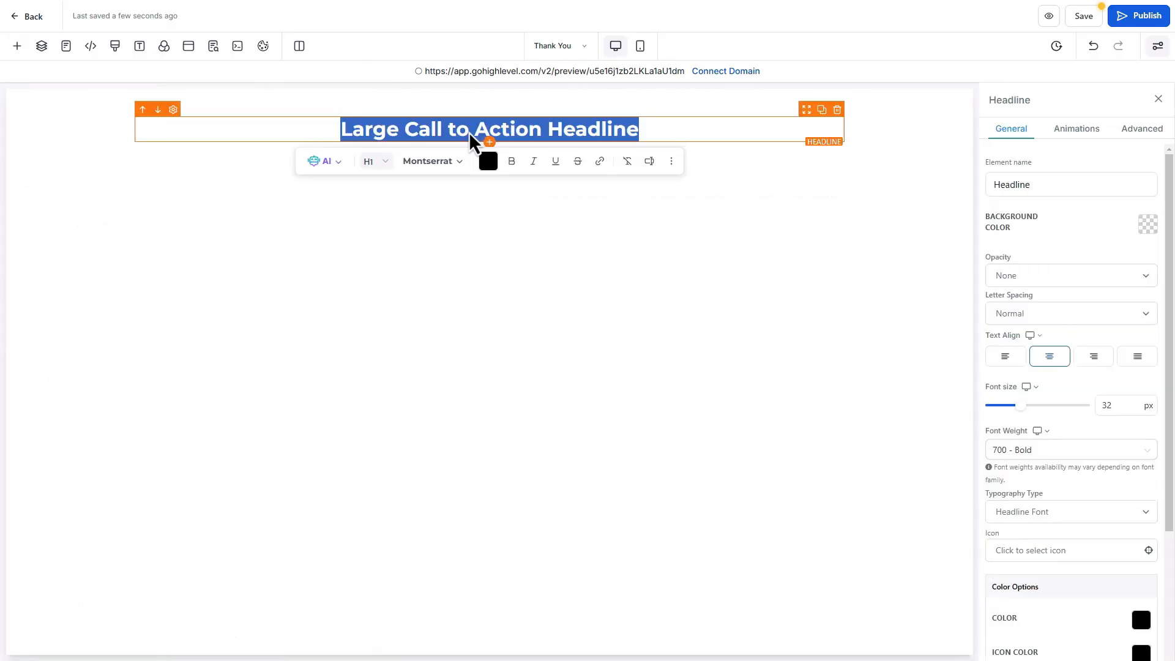
text(Thank You)
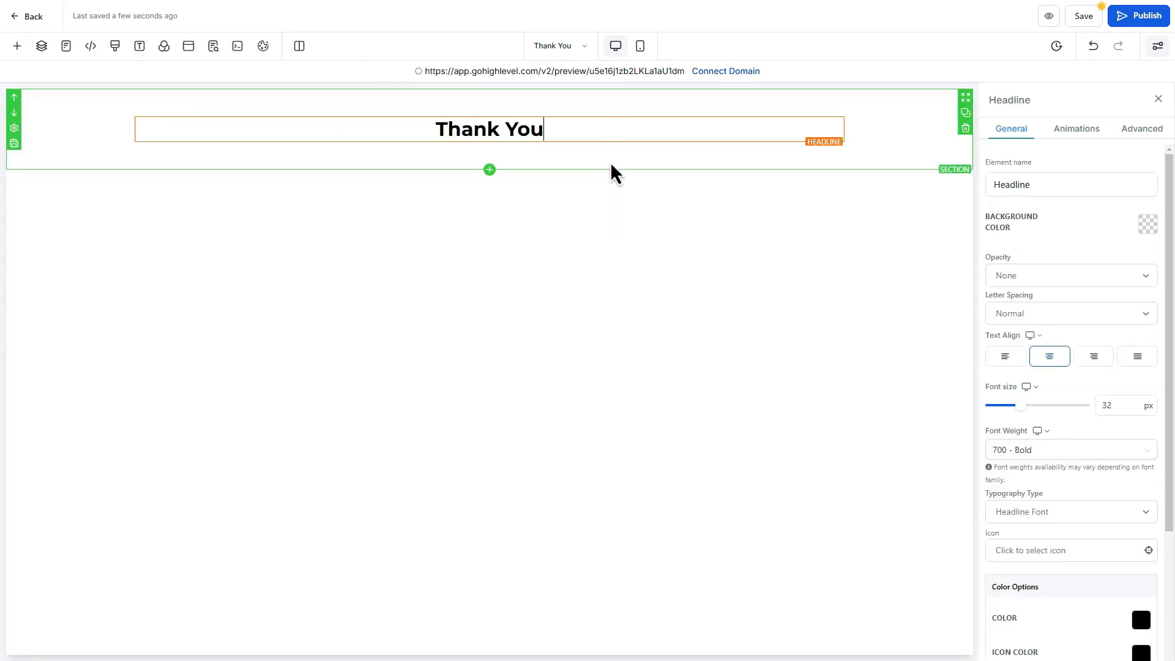
drag(1026, 408, 1056, 408)
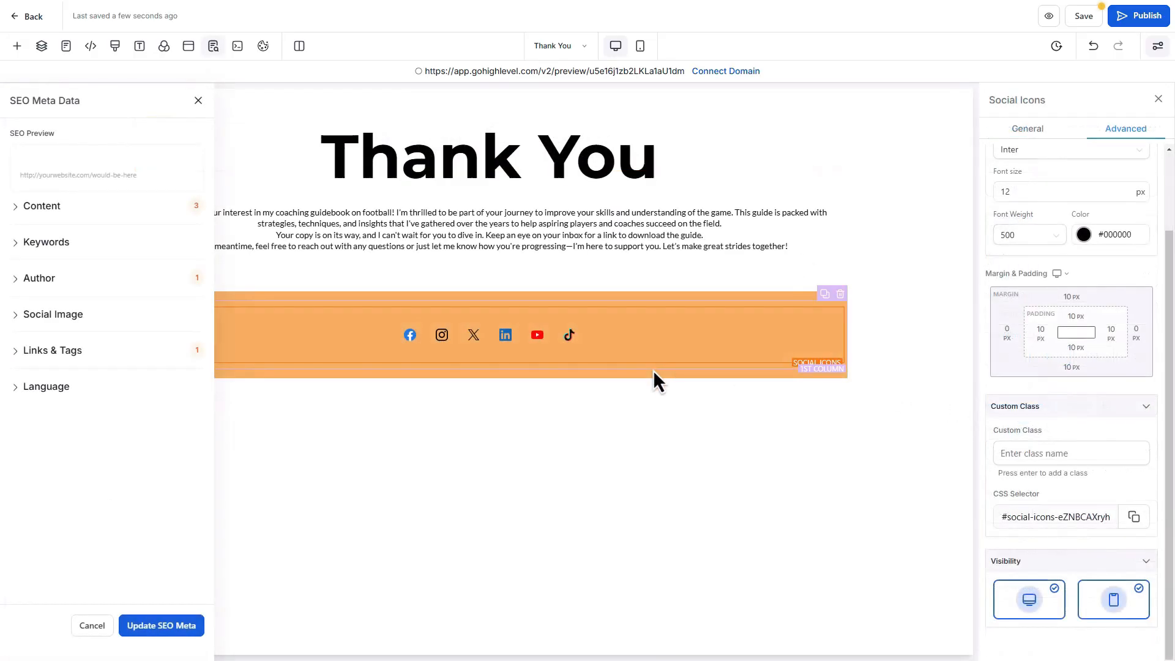
Open the advanced settings of the orange social icons row and save the Thank You page
click(653, 375)
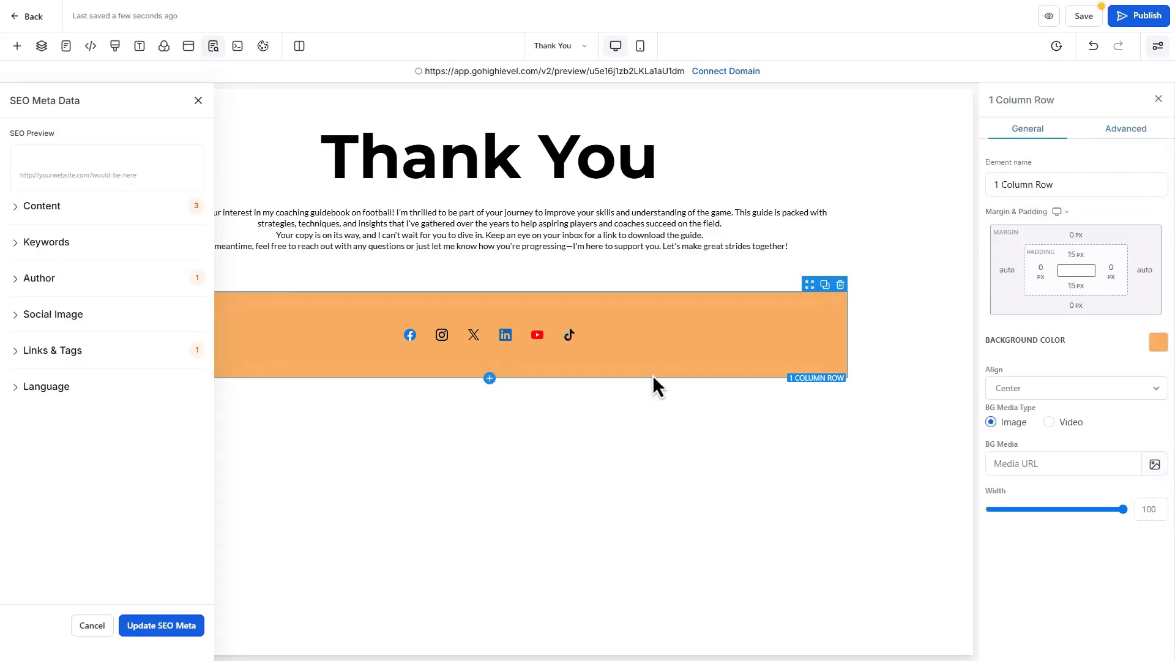
click(1121, 127)
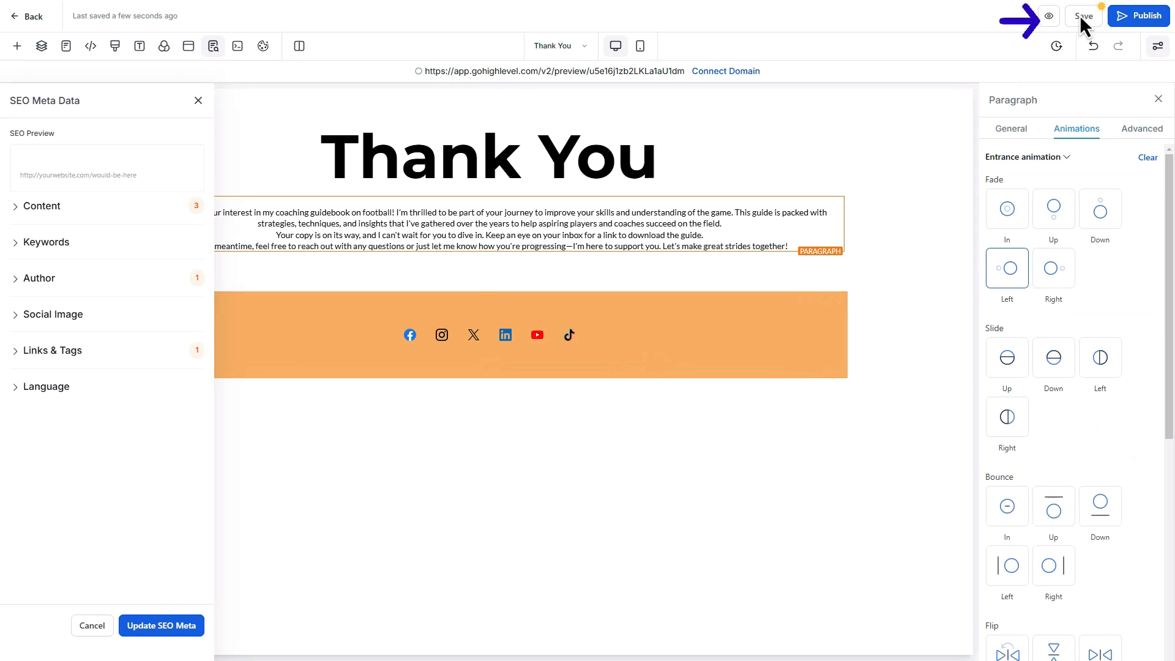
click(1080, 15)
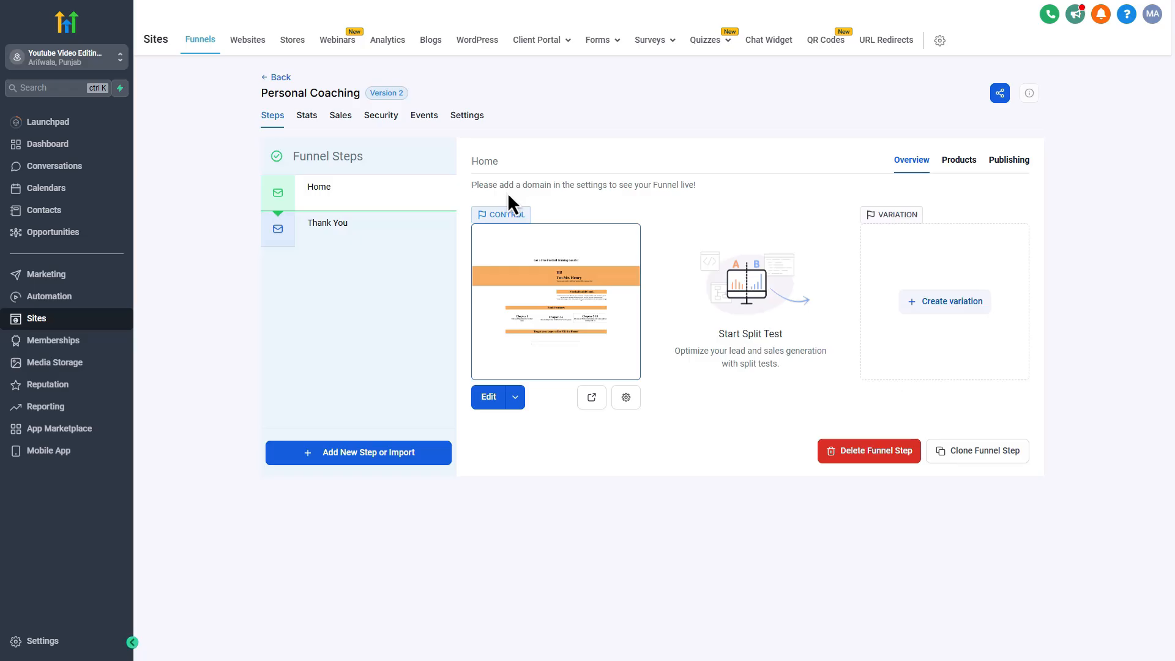
Create a new automation workflow from scratch and name it "Free Coaching"
click(72, 299)
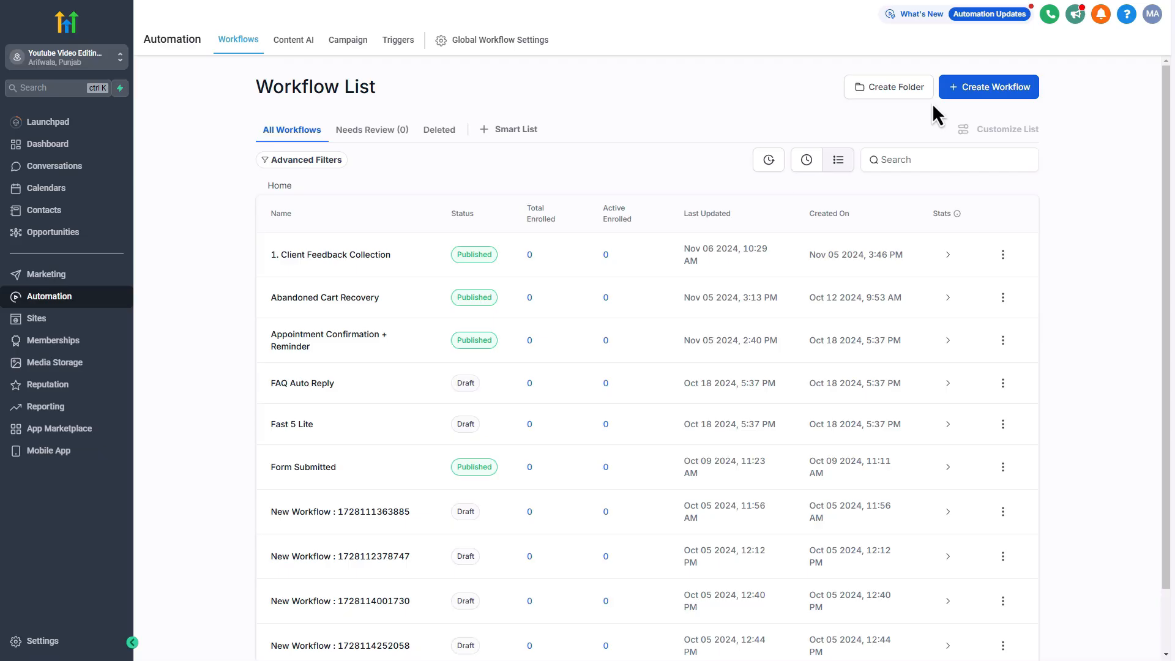
click(978, 86)
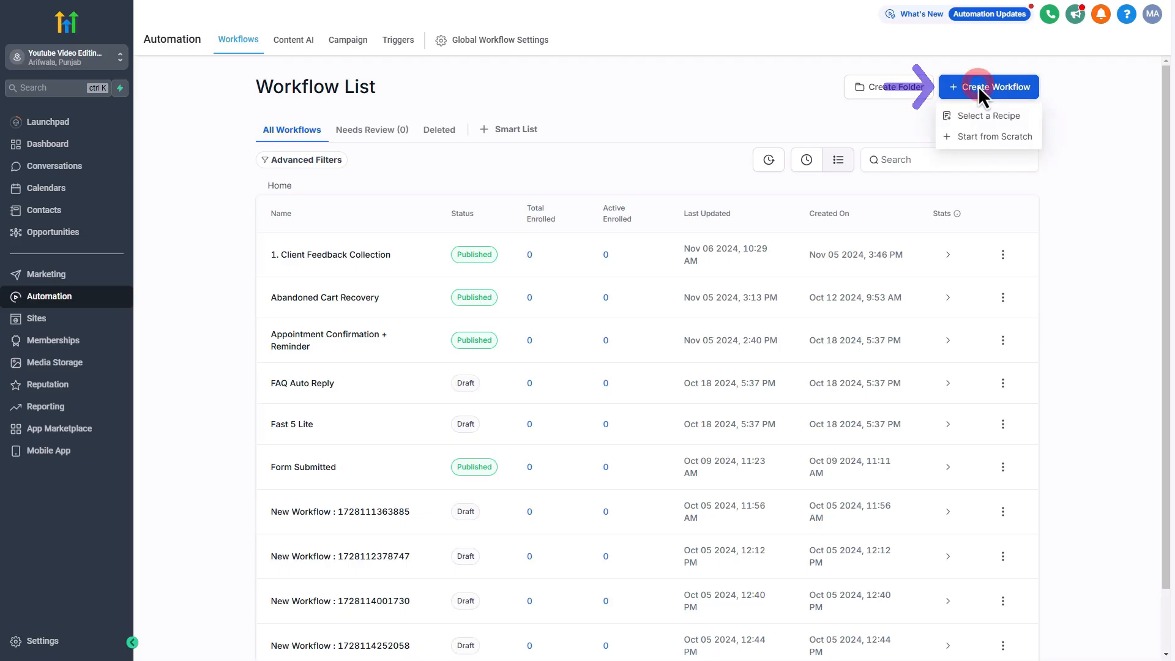
click(985, 139)
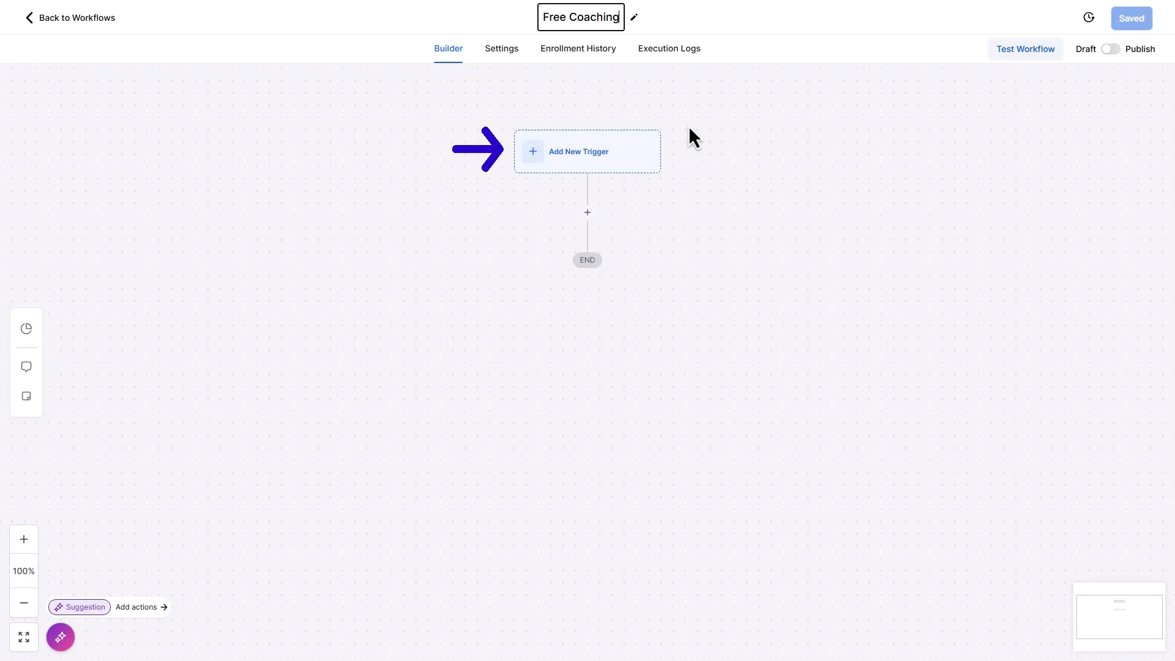
Add a Funnel/Website PageView trigger filtered to Funnel/Website Is "Personal Coaching" and save the trigger
click(564, 156)
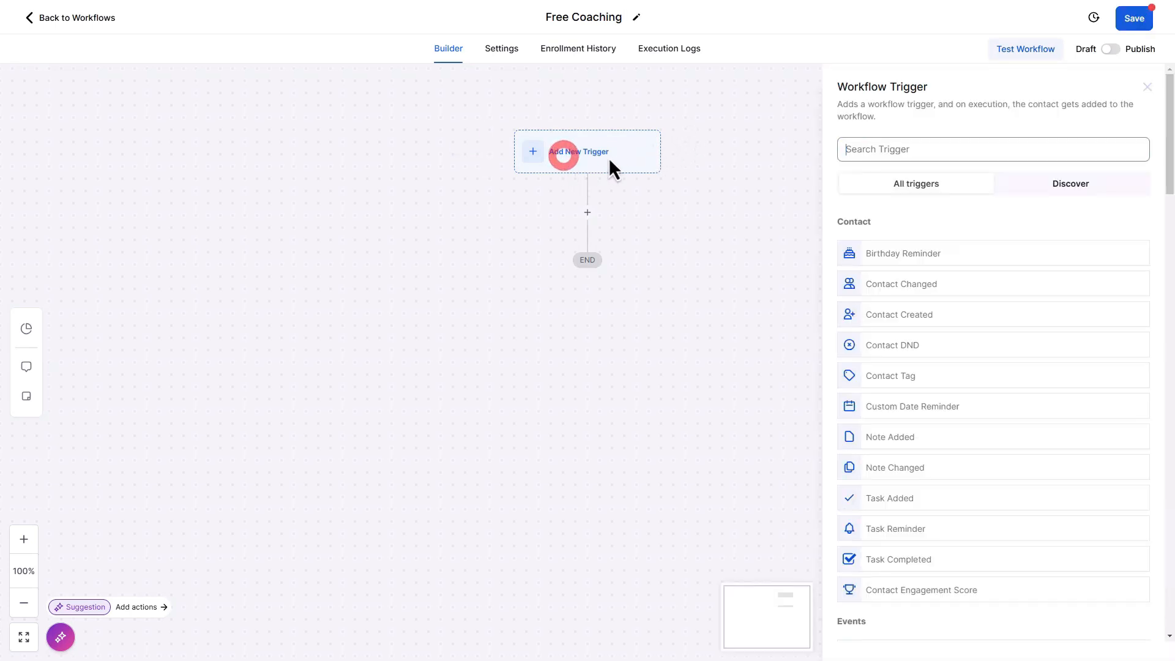
text(Fu)
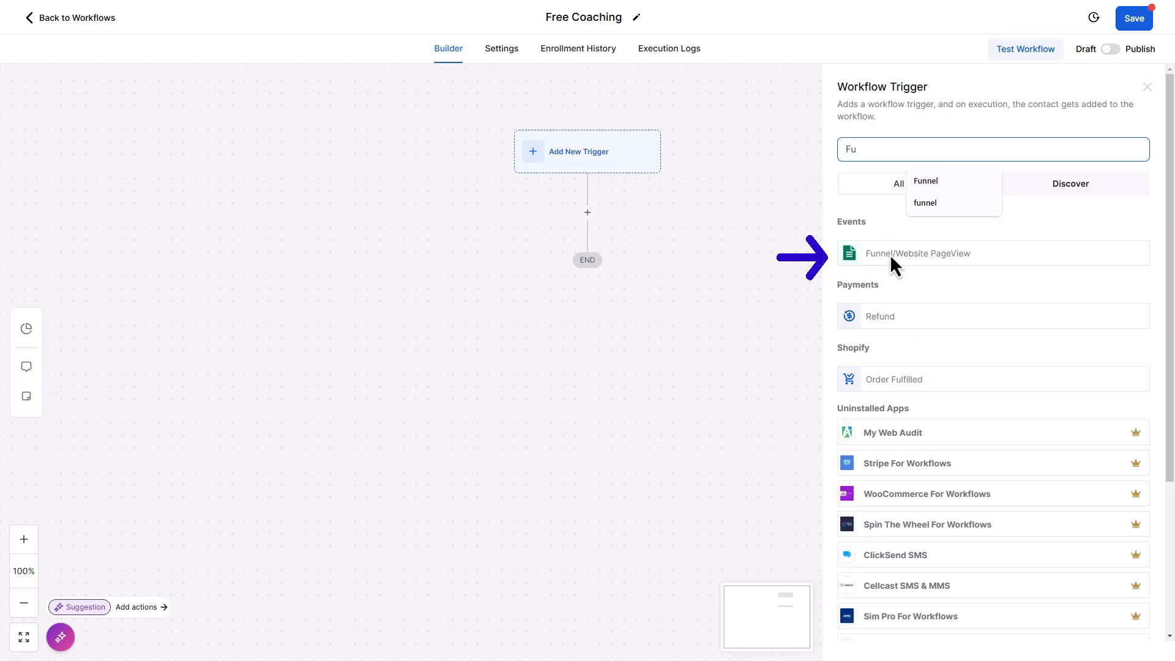
click(891, 253)
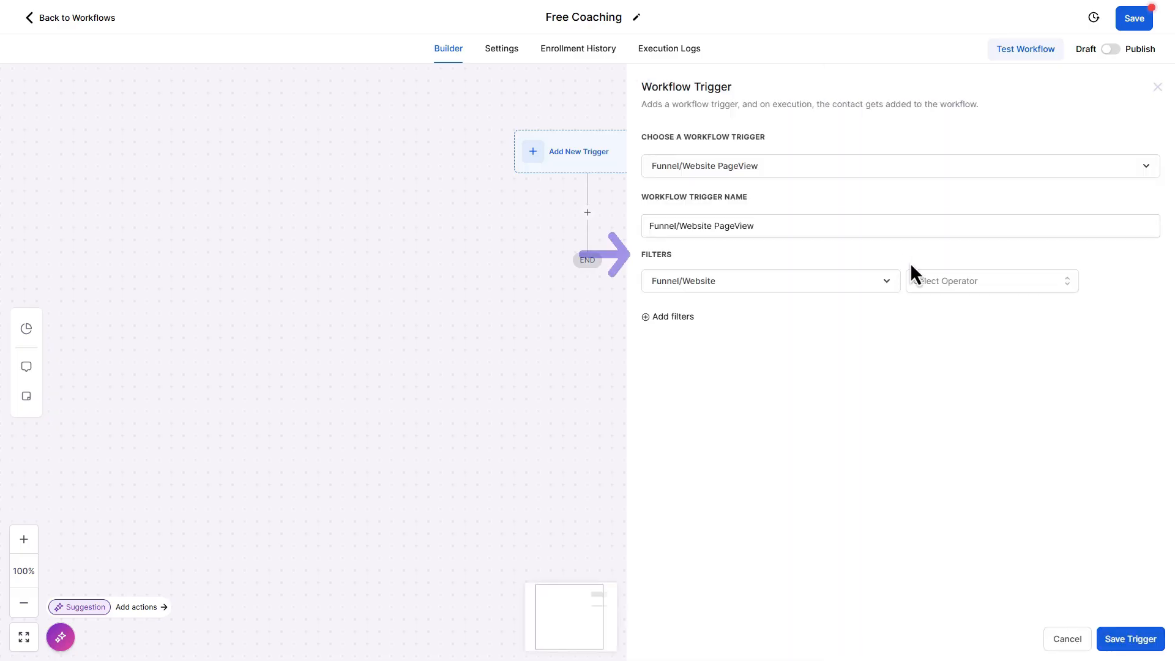
click(998, 280)
click(943, 308)
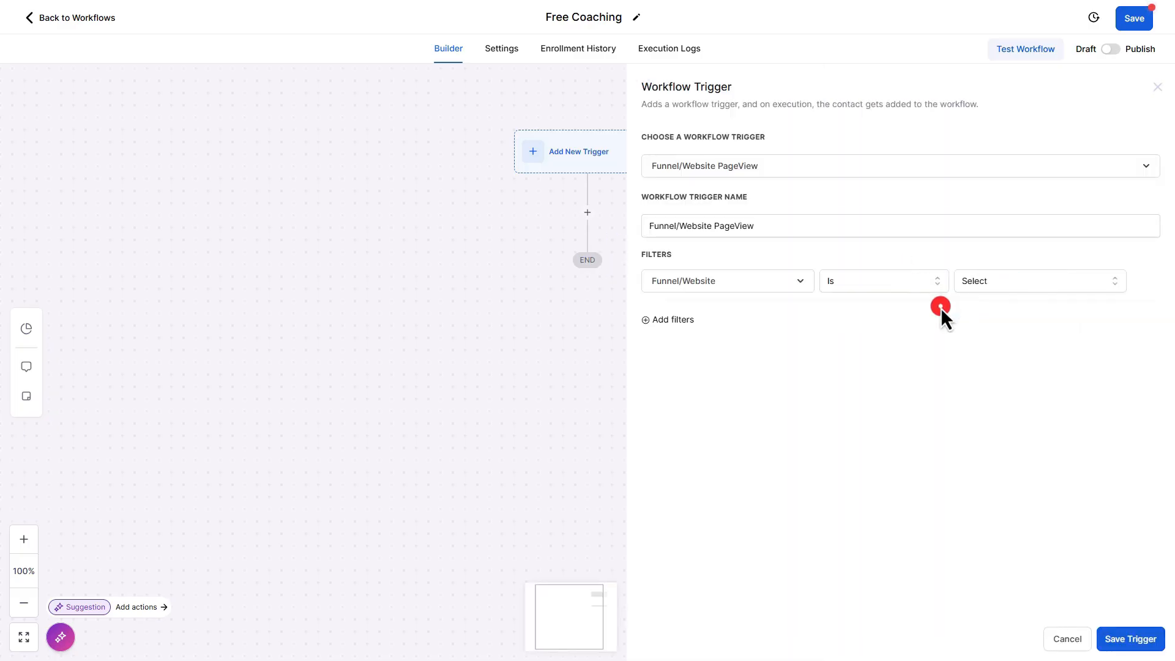
click(1076, 286)
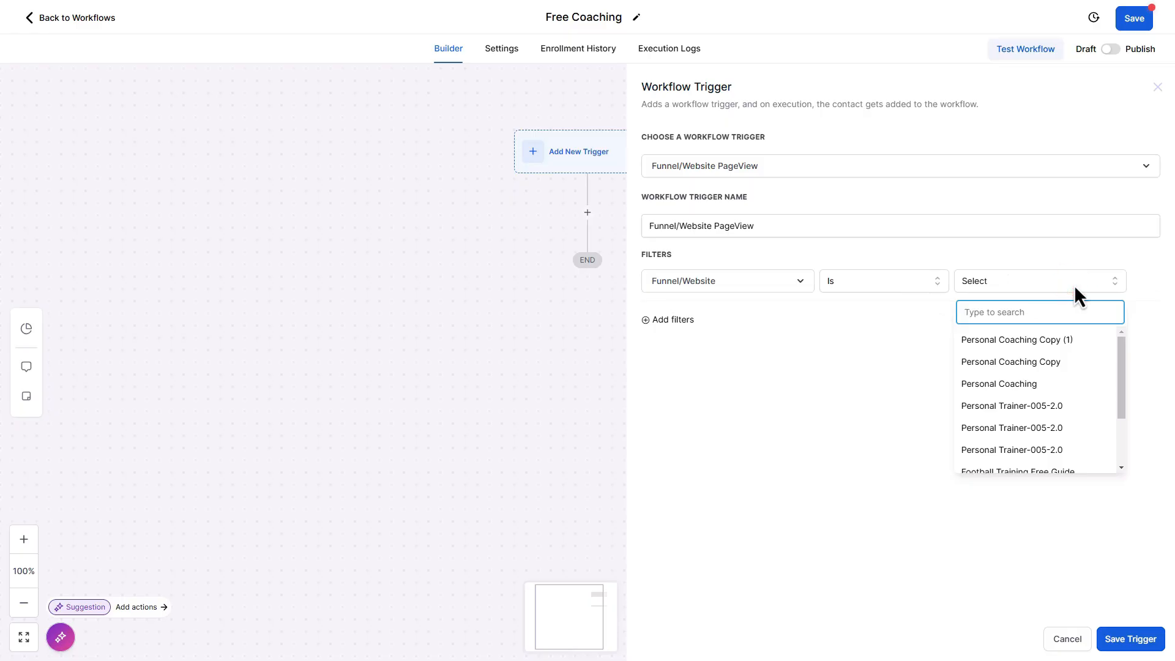
click(1019, 384)
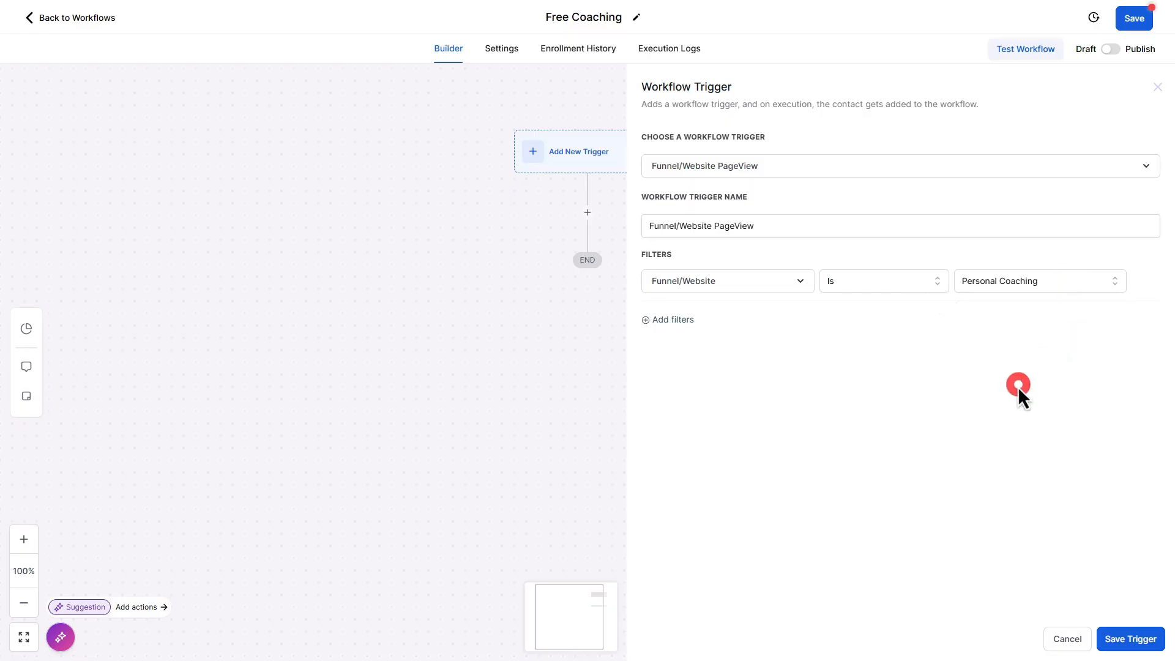
click(1140, 640)
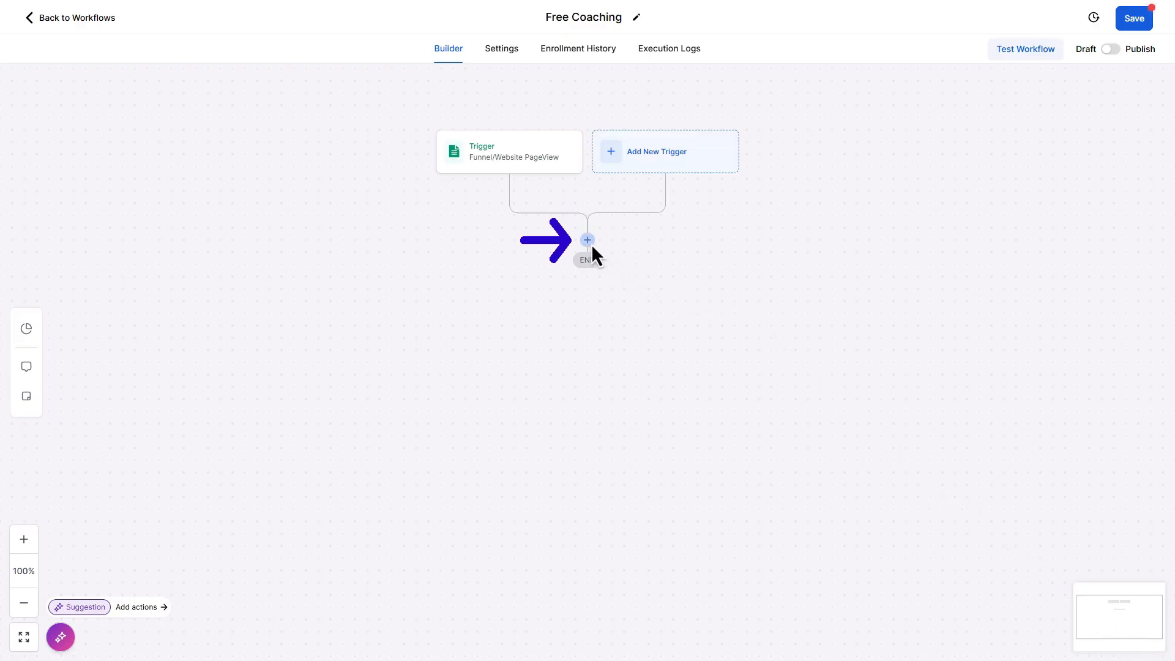
Add a Send Email action with subject "Hi! respected" and message "Thanks to interested me! To get free coaching guide click the bellow link to get it."
click(590, 243)
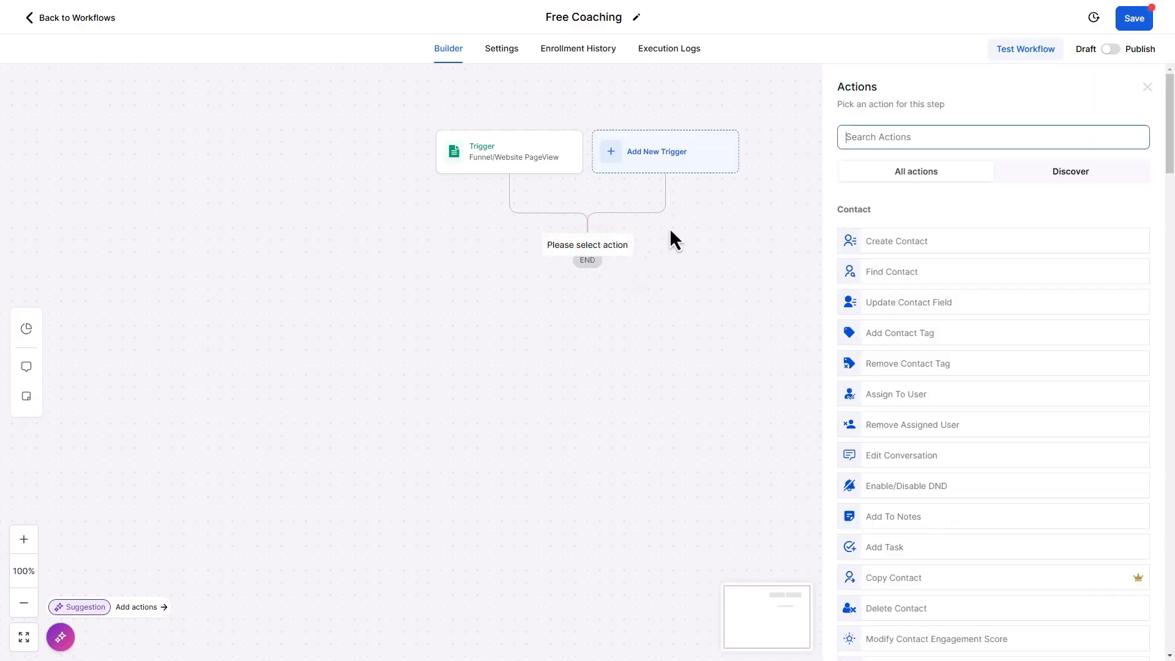
text(send)
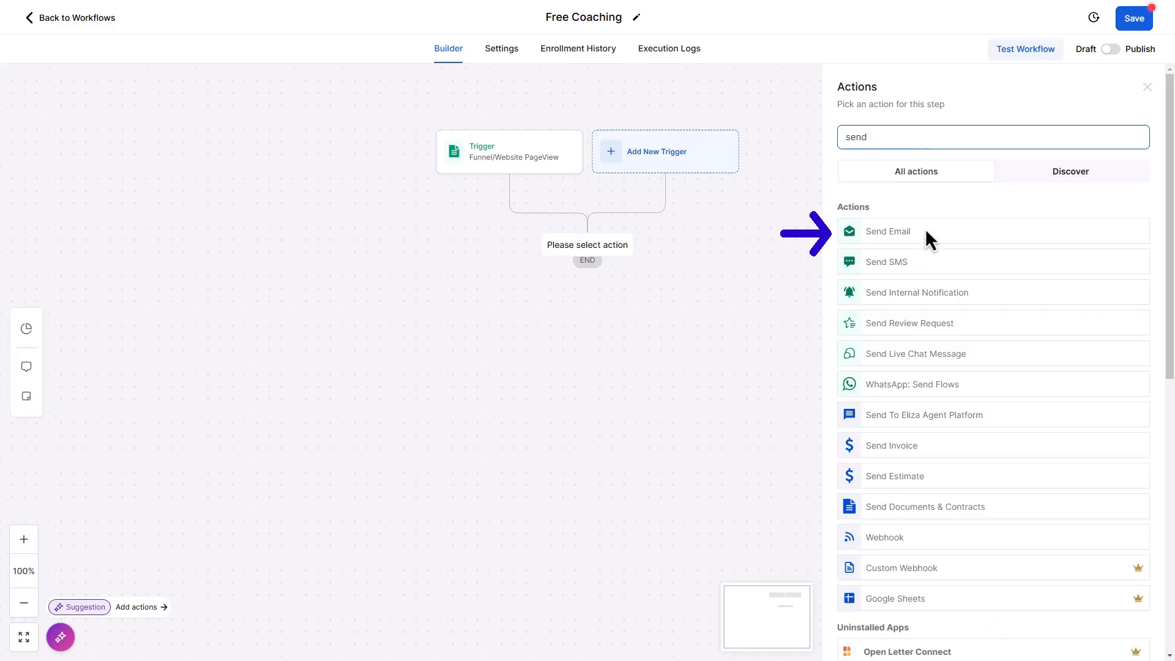
click(926, 230)
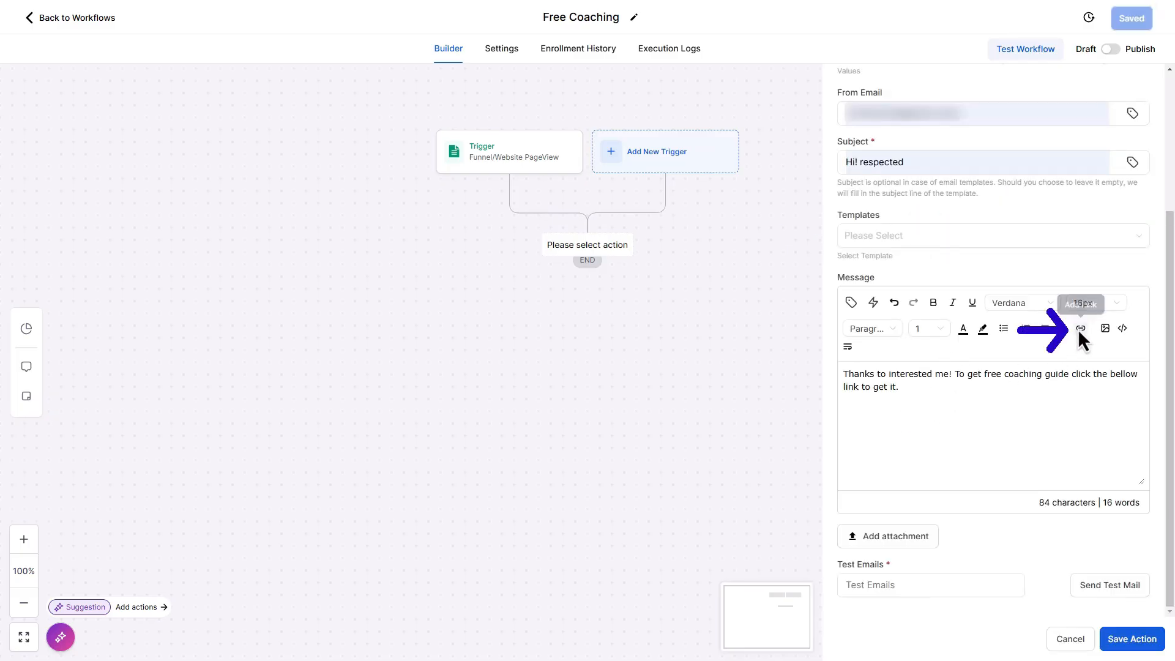
Embed the copied funnel share link in the email message with display text "Free Coaching" and save the email action
click(1078, 328)
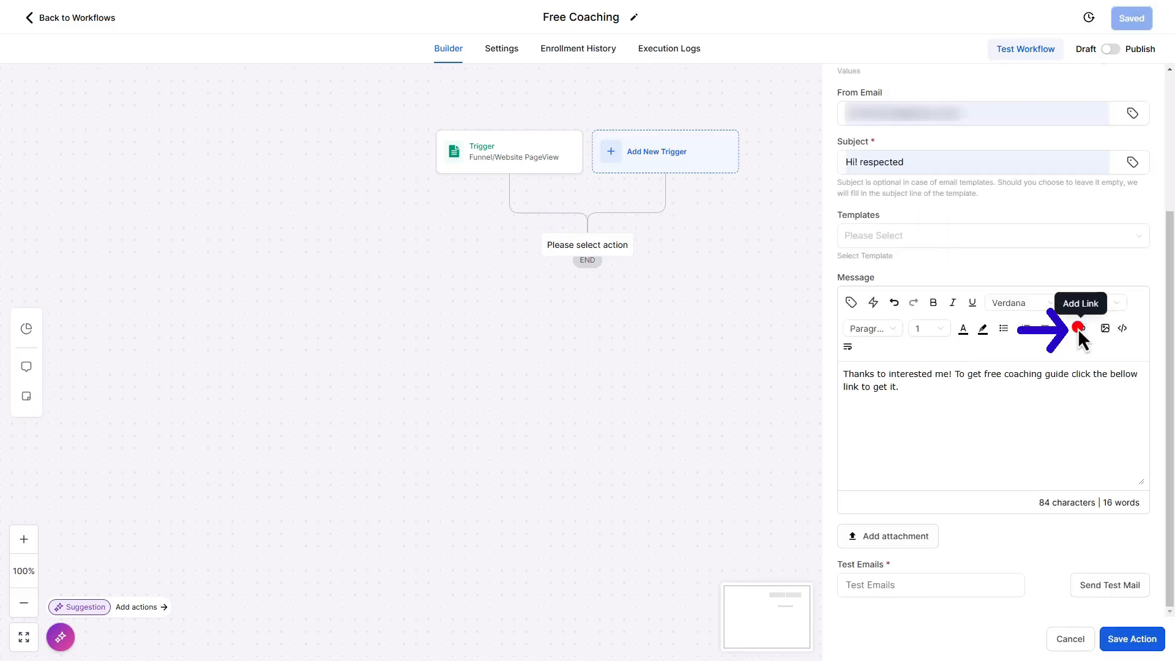
click(513, 281)
key(ctrl+v)
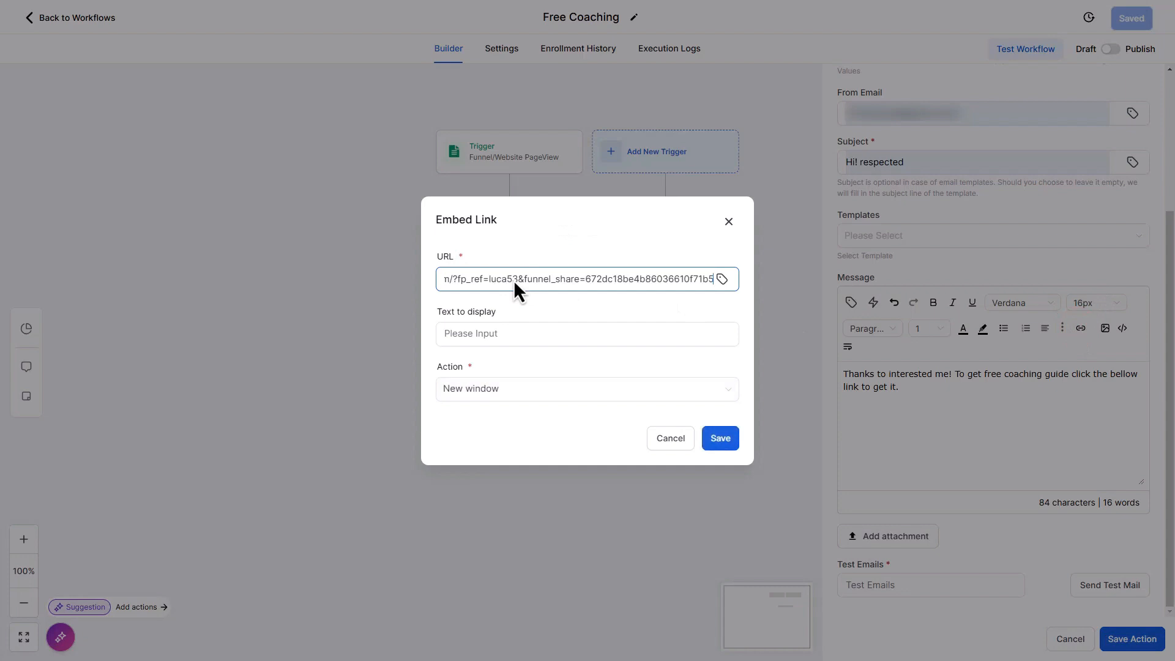
click(545, 336)
text(Free Coaching)
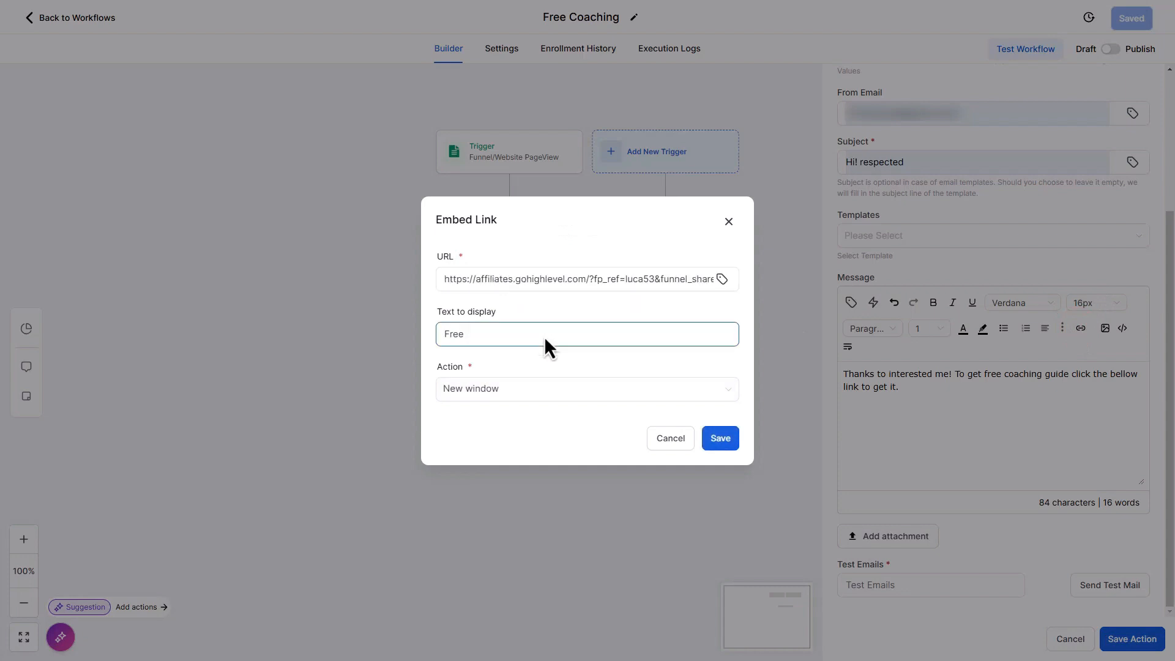
click(725, 444)
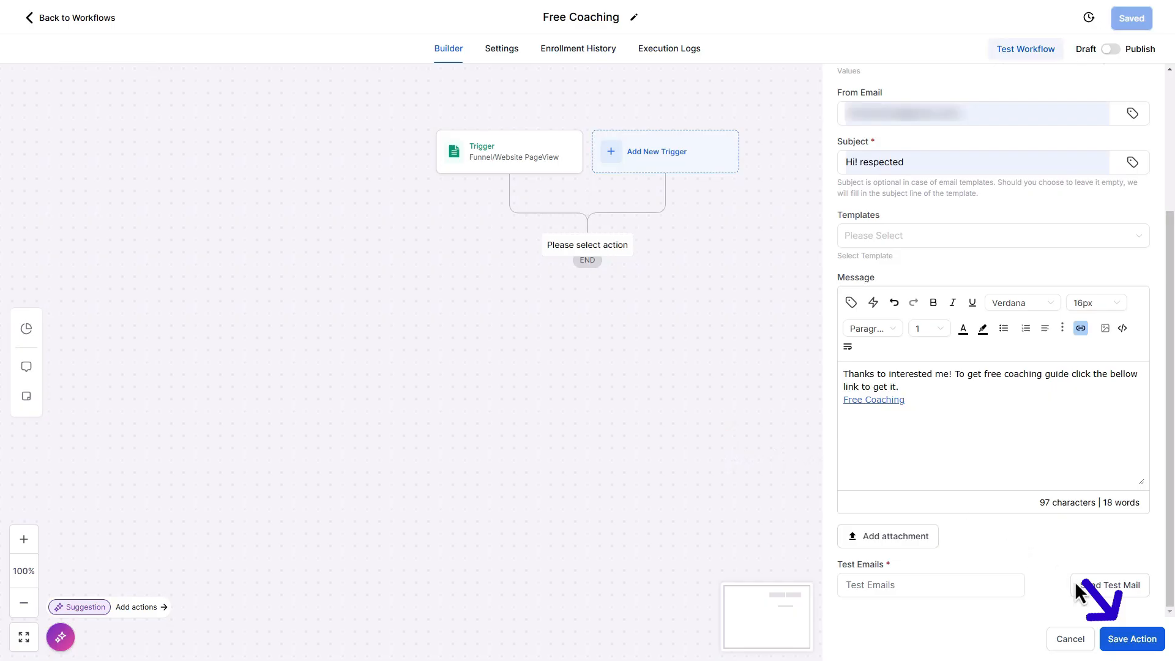
click(1133, 640)
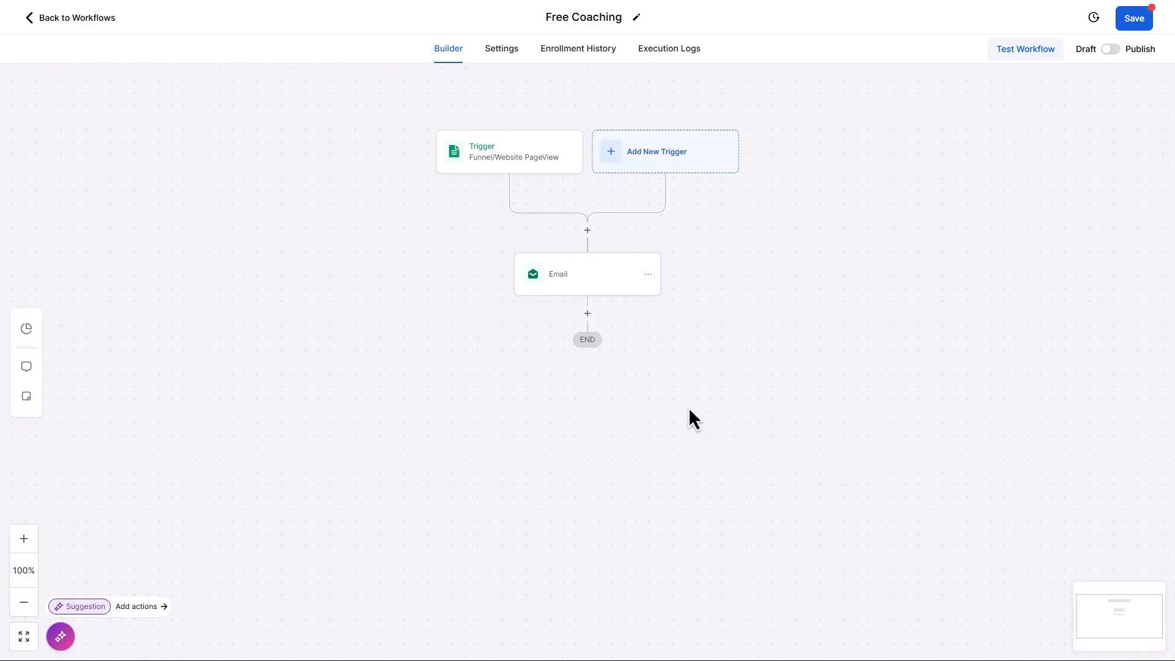
Add a Wait action after the email with a time delay of 1 day and save it
click(588, 316)
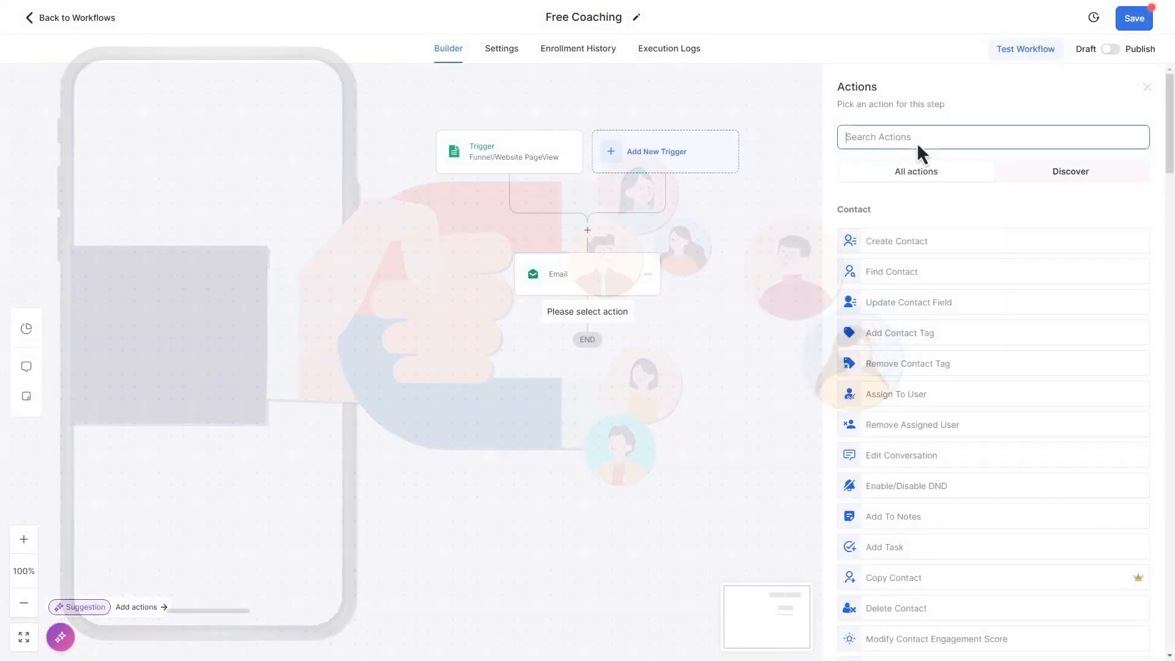
text(wait)
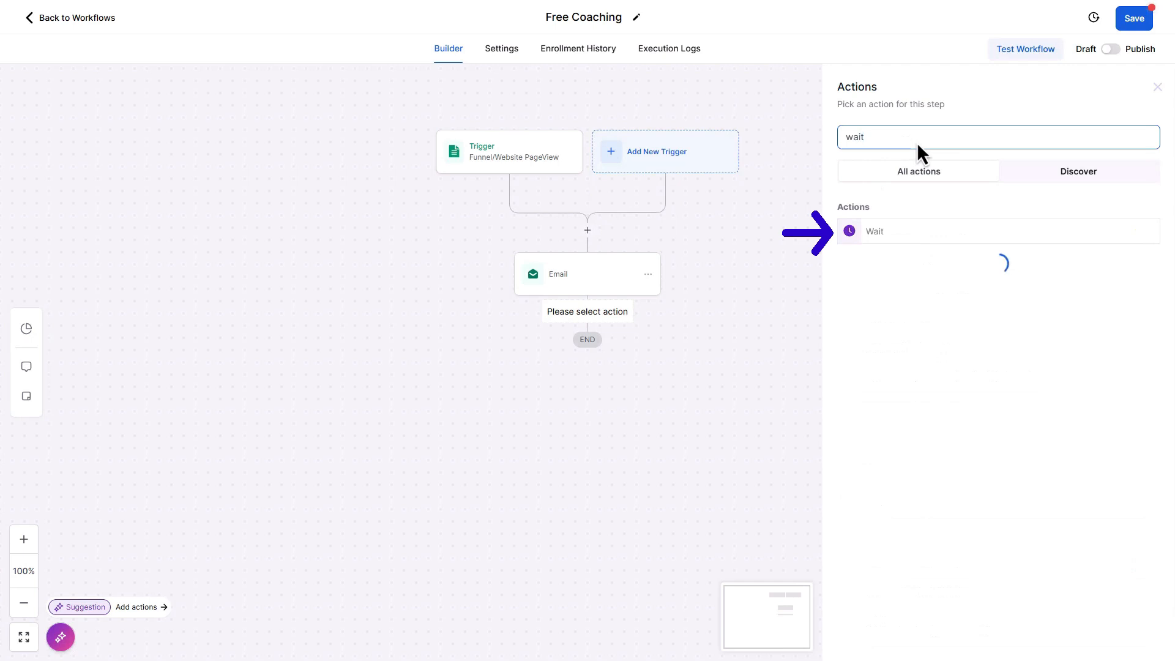
click(893, 232)
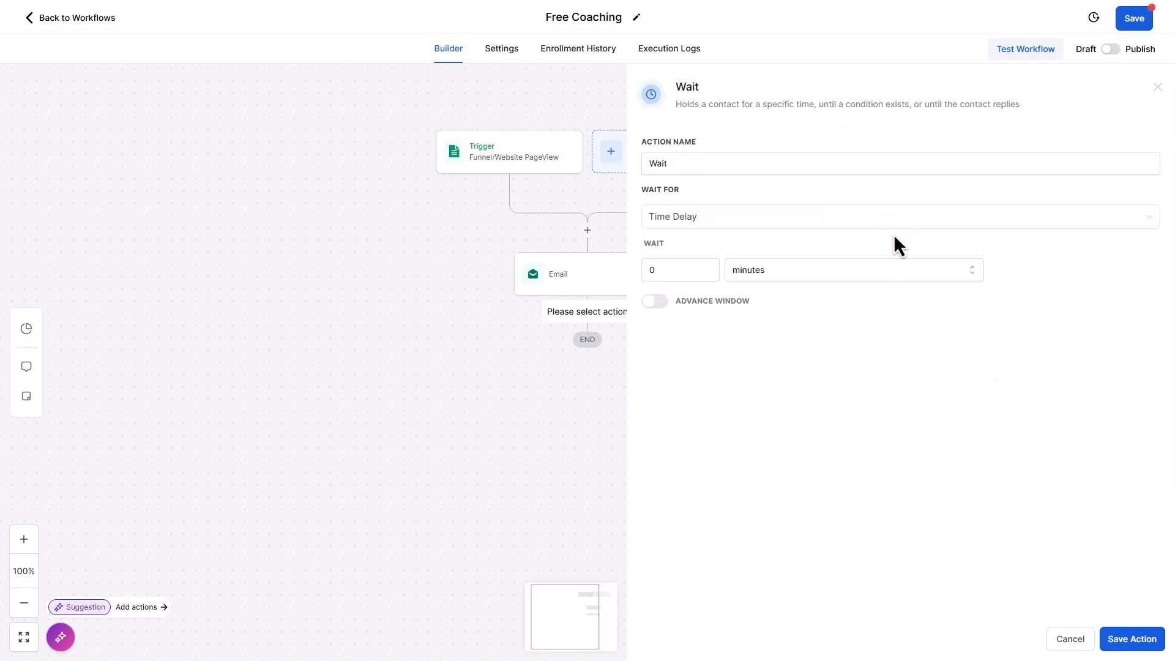
click(920, 267)
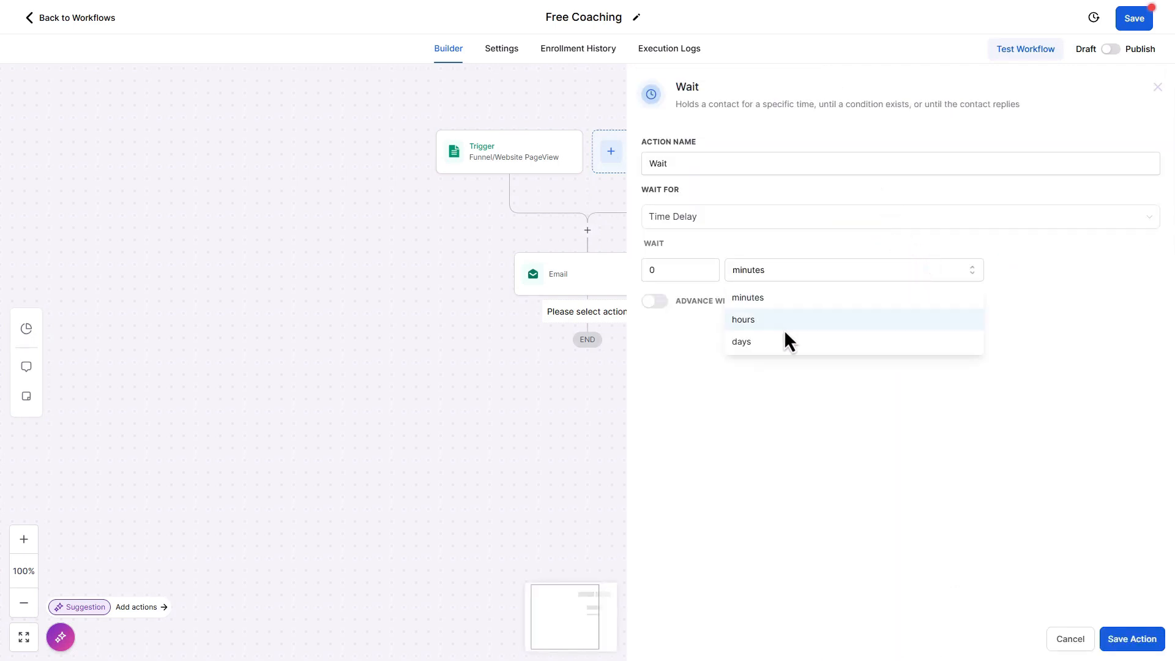
click(776, 343)
click(707, 267)
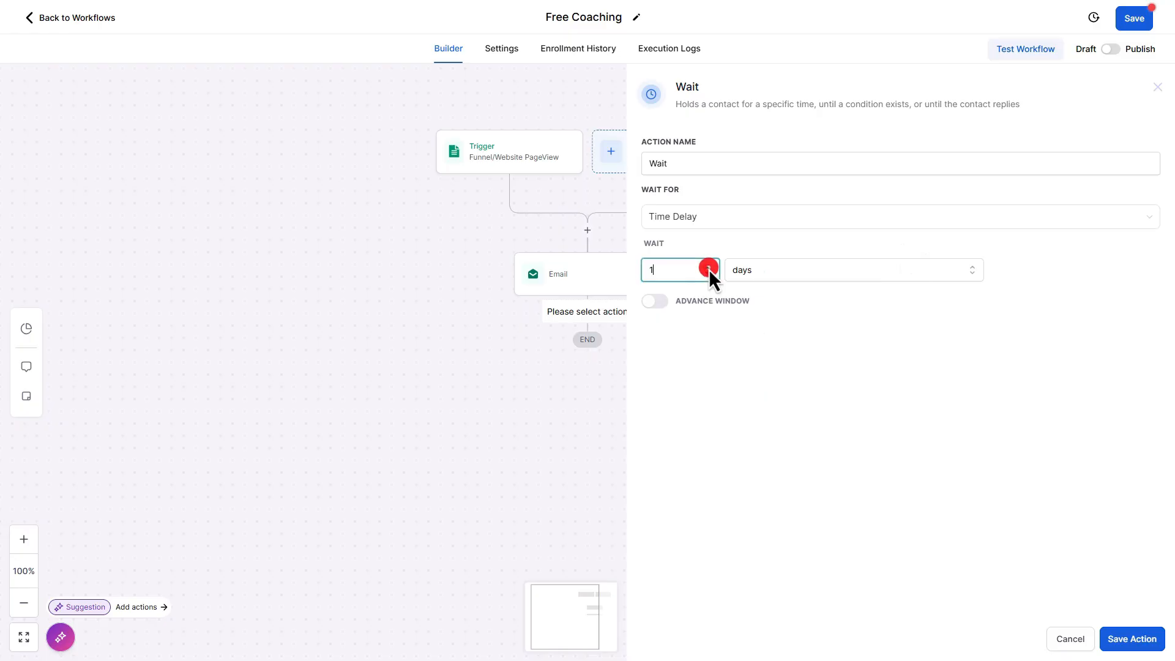
click(708, 267)
click(1121, 641)
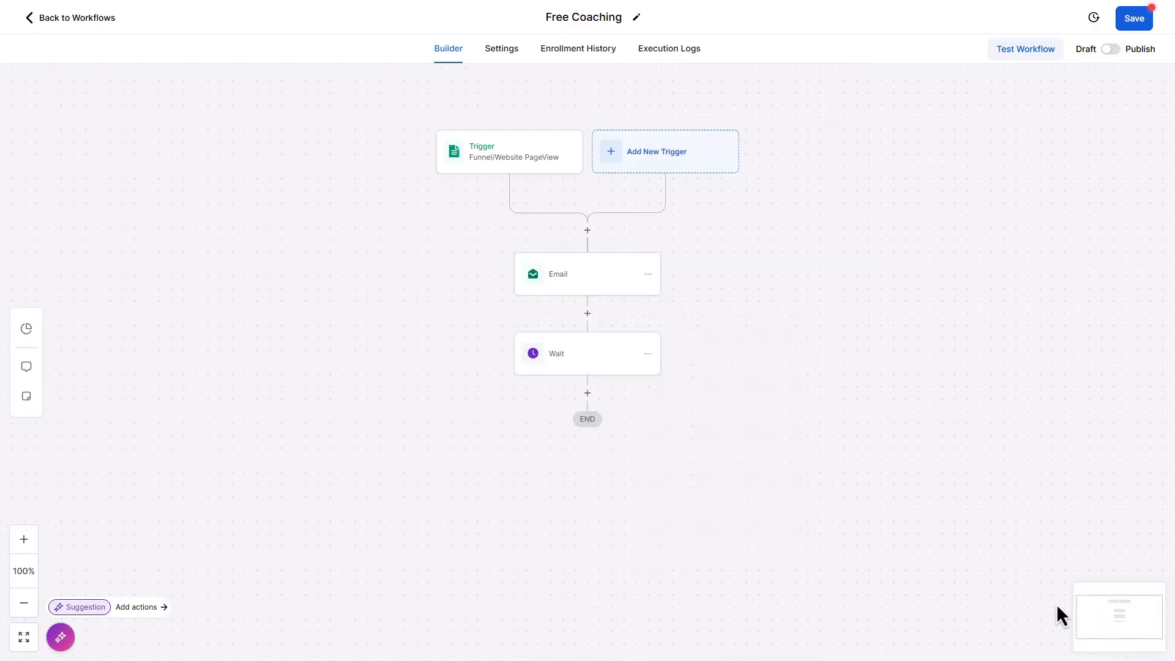
Add a Send Email action after the wait with subject "Hi! respected", a free coaching guide offer and a "Click here to get free" link
click(587, 398)
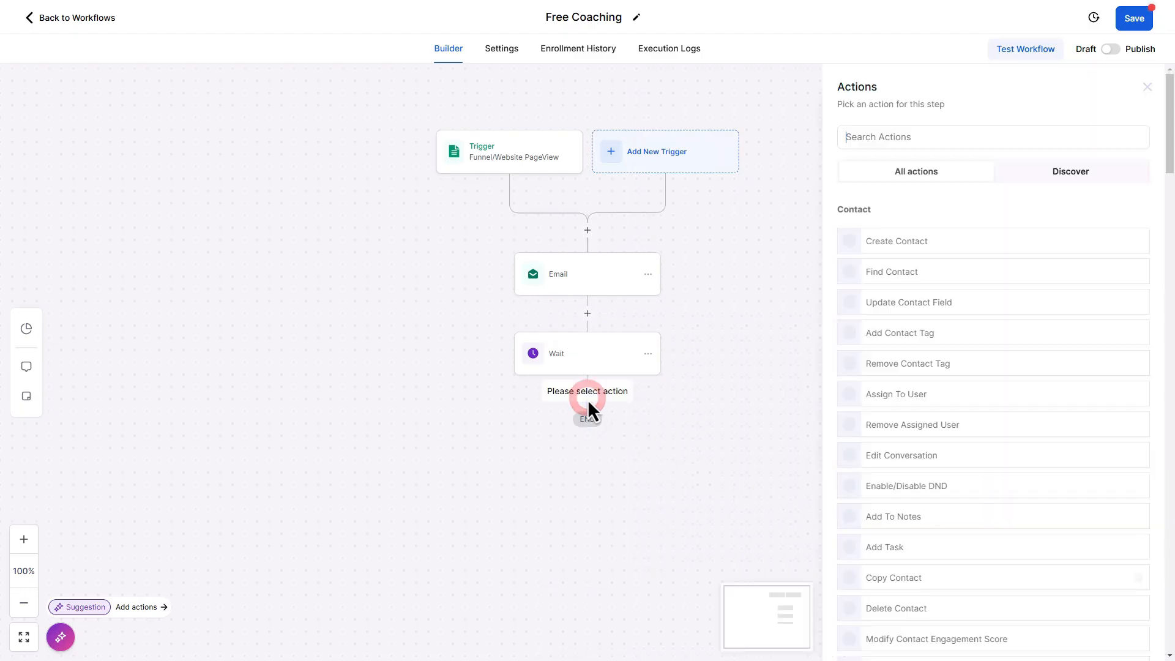
text(send)
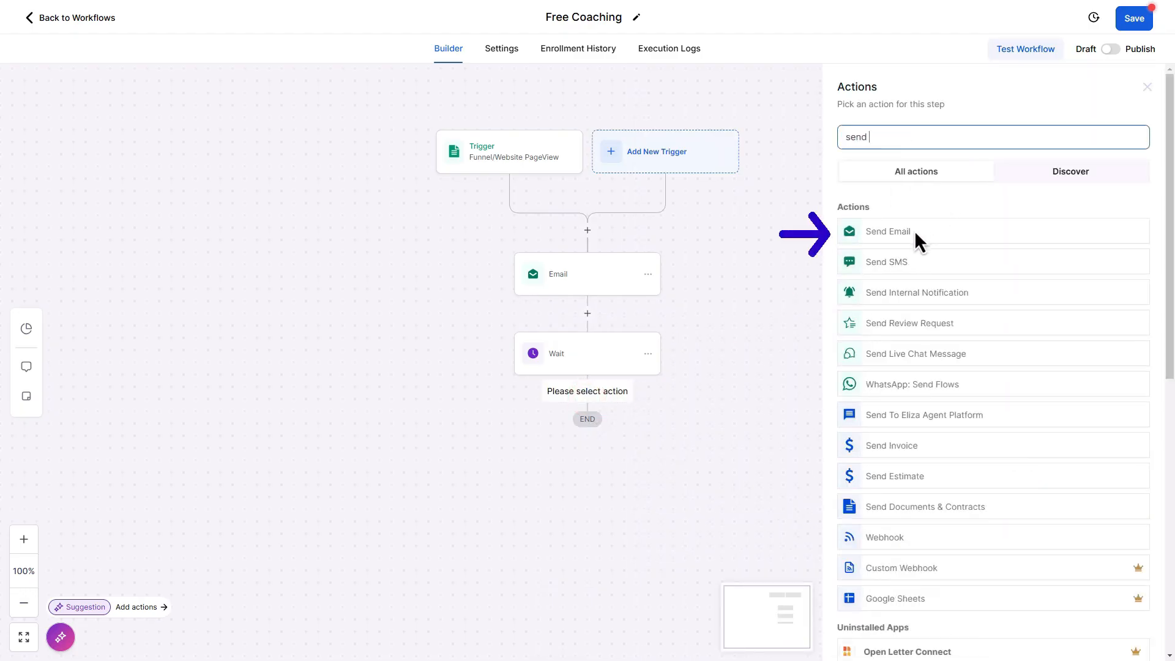
click(913, 230)
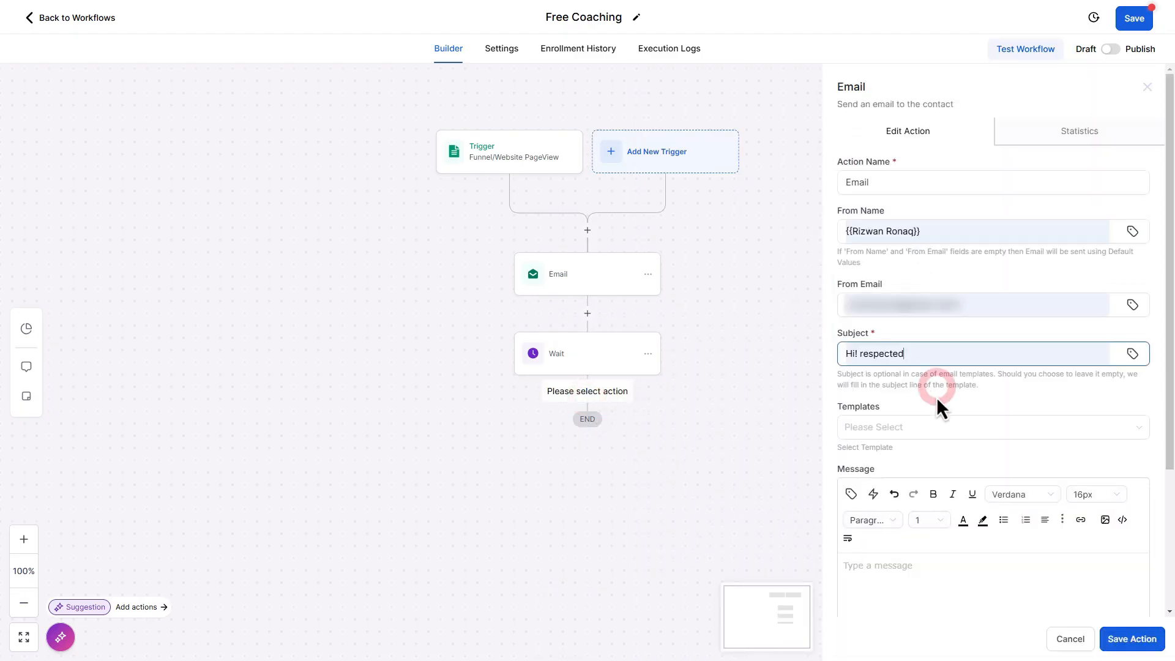
scroll(939, 397, down, 3)
click(943, 395)
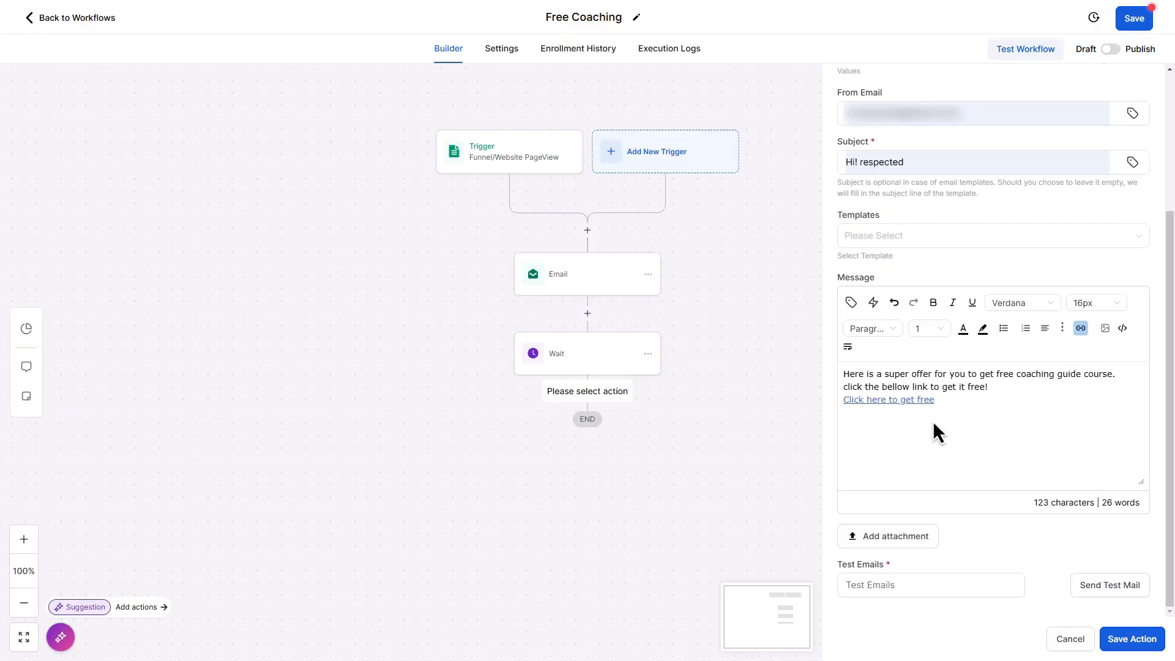
click(1125, 641)
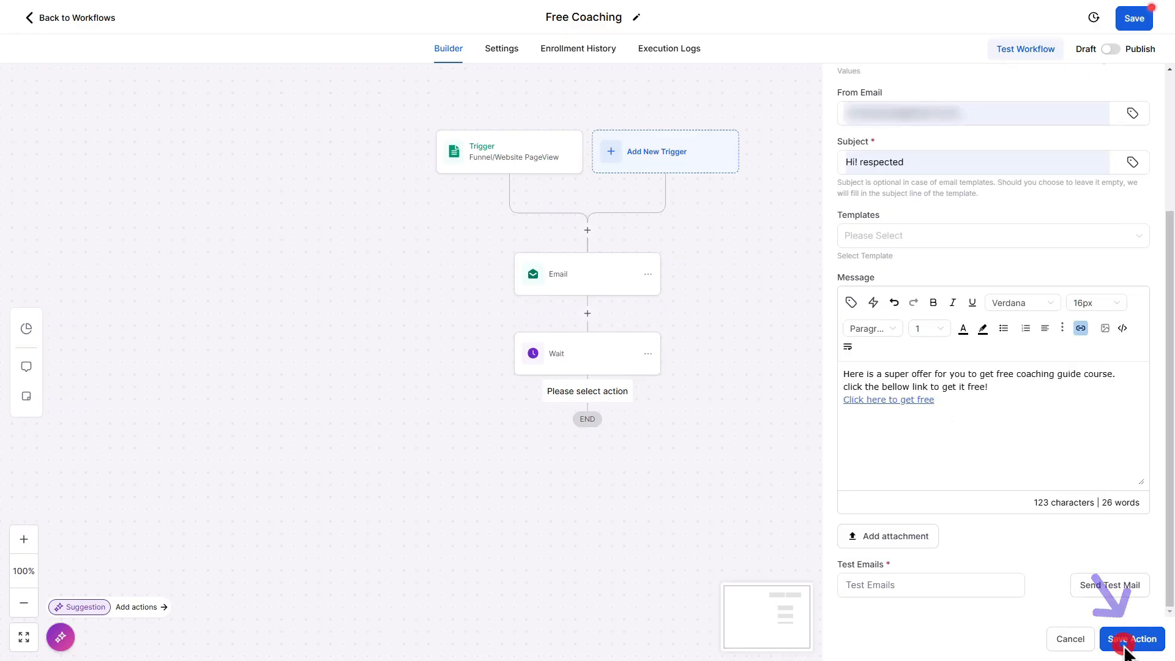